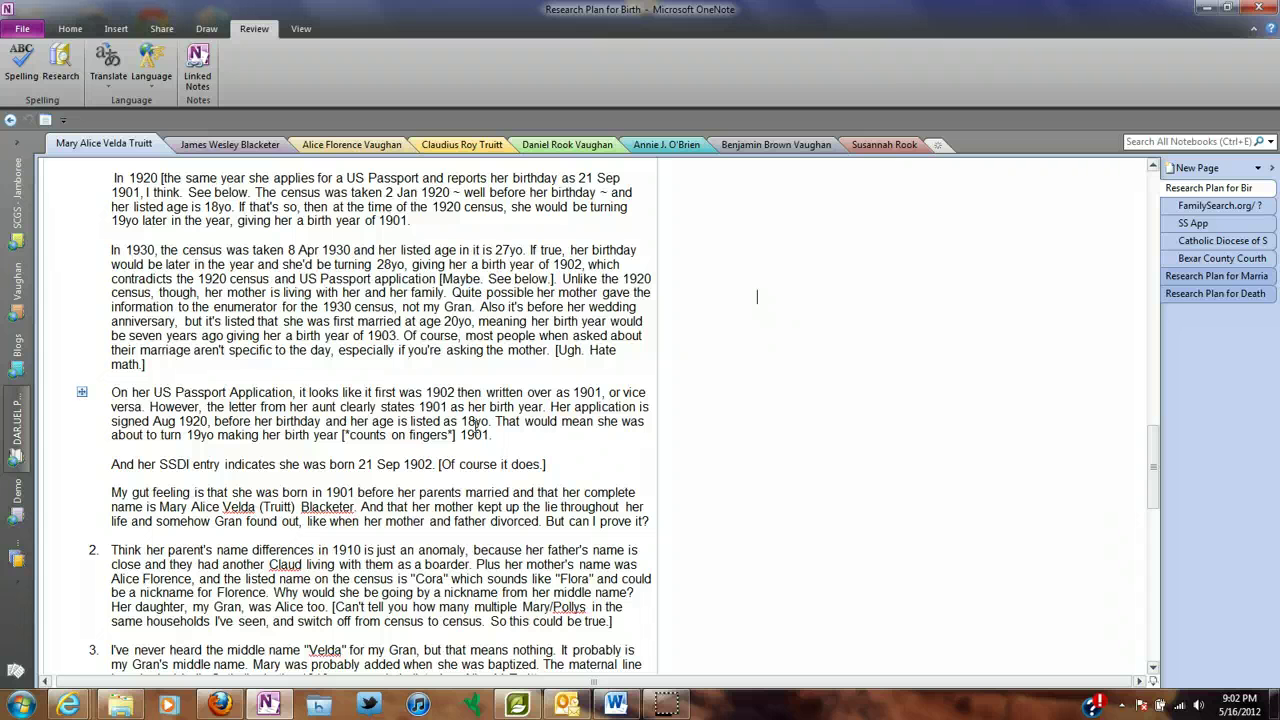
- Create a new section inside the New Section Group of the Demo notebook
left_click(18, 515)
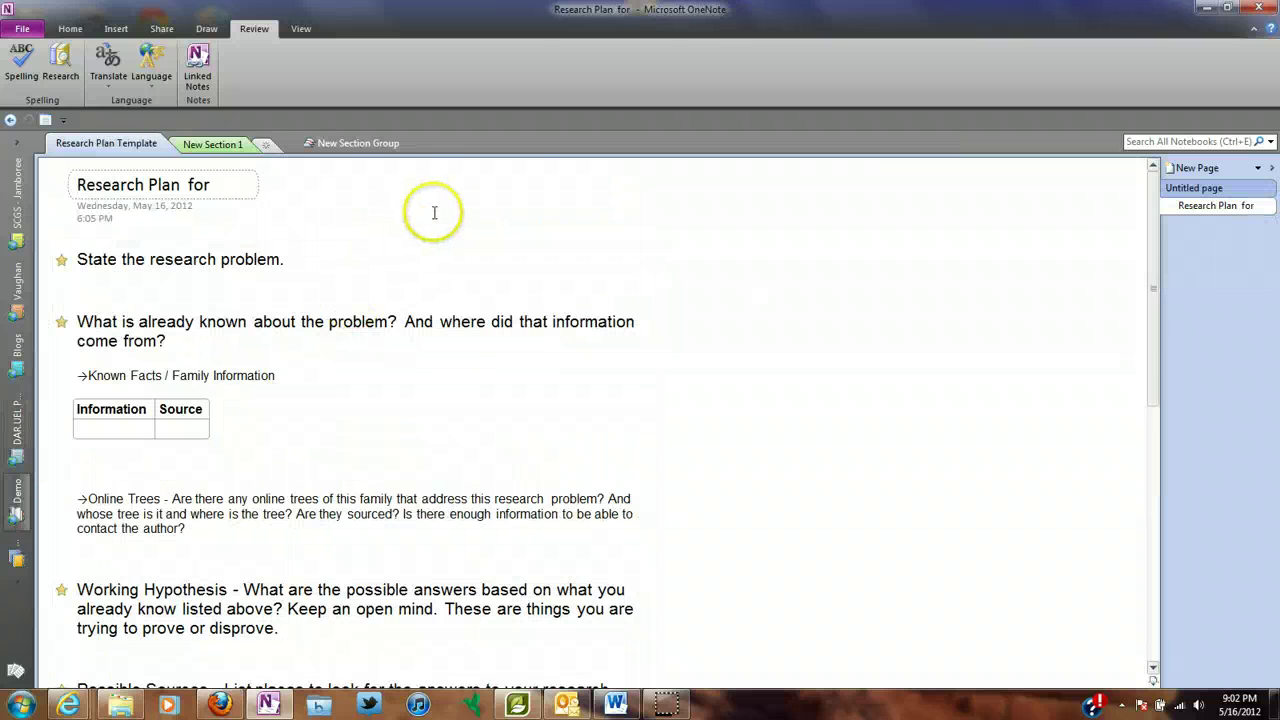
left_click(212, 144)
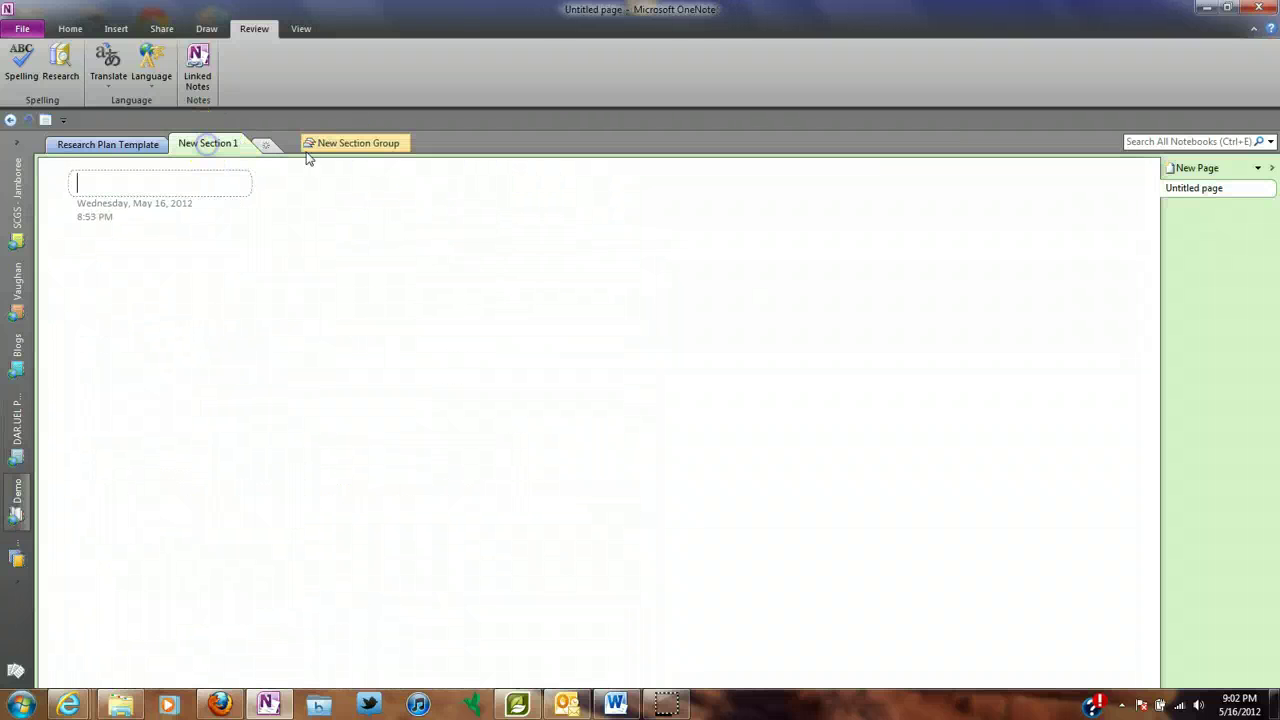
left_click(374, 146)
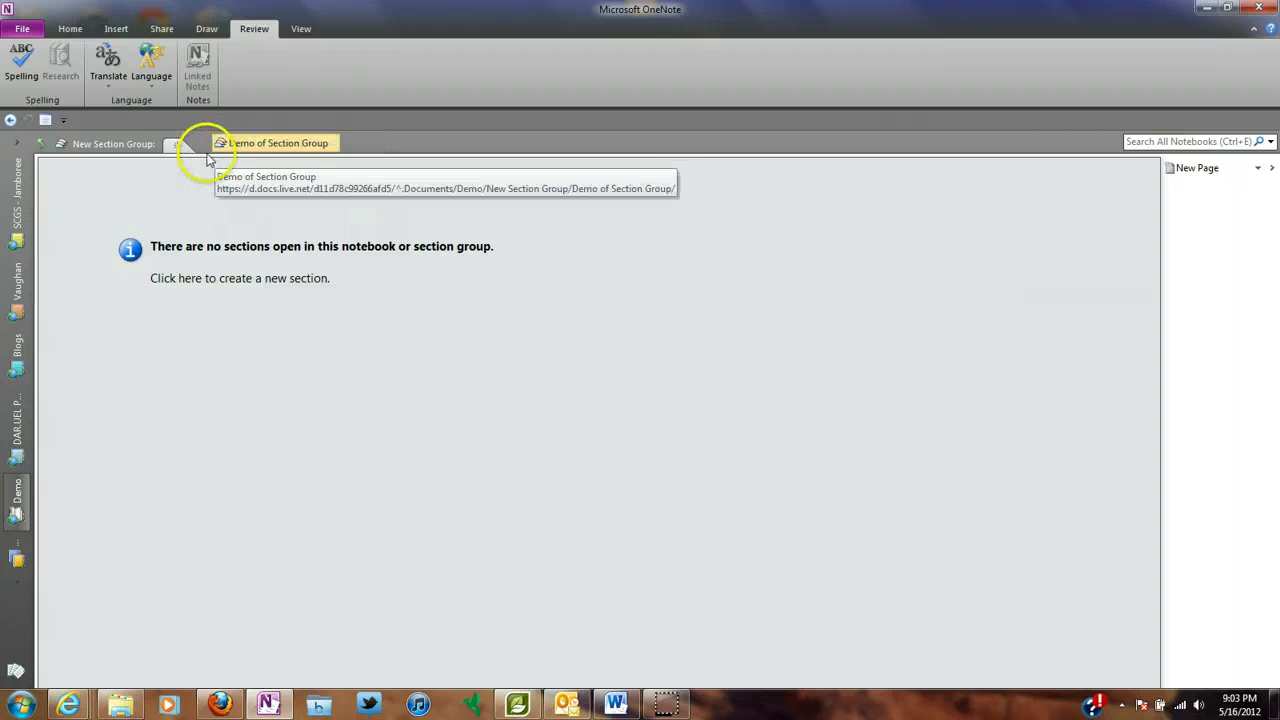
left_click(176, 145)
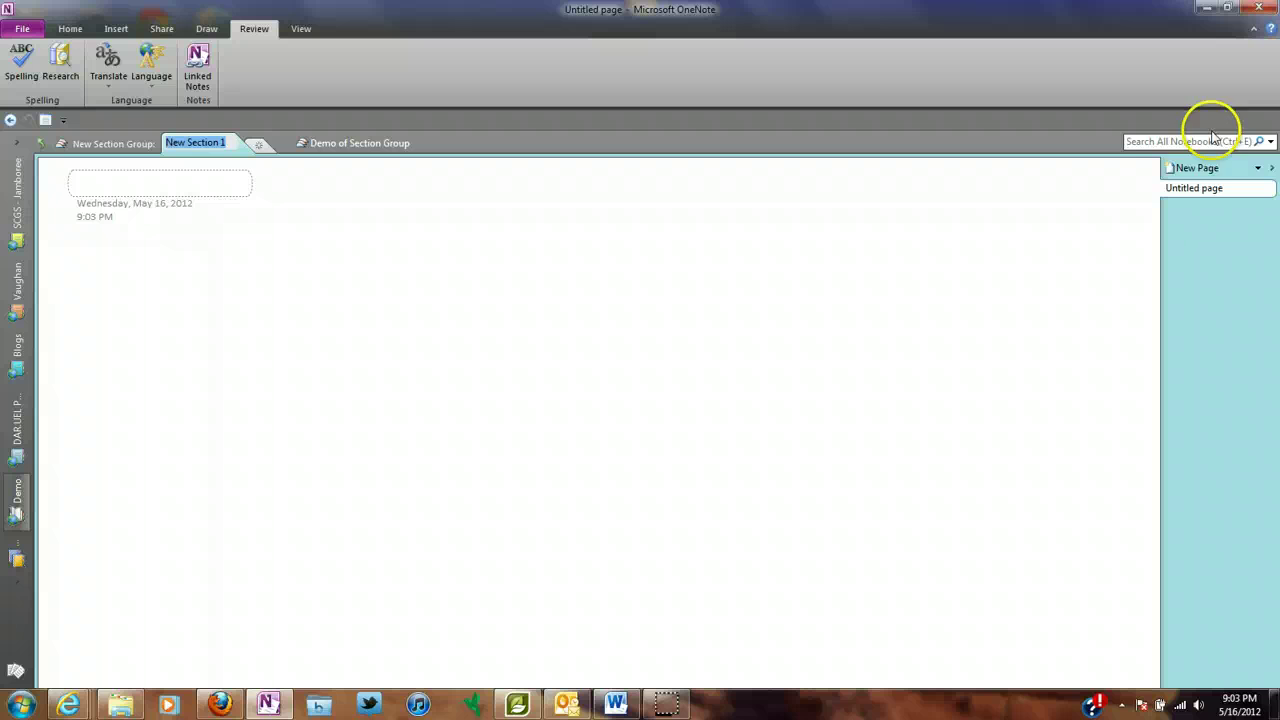
- Add a second untitled page to the new section and make it a subpage of the first page
left_click(1214, 188)
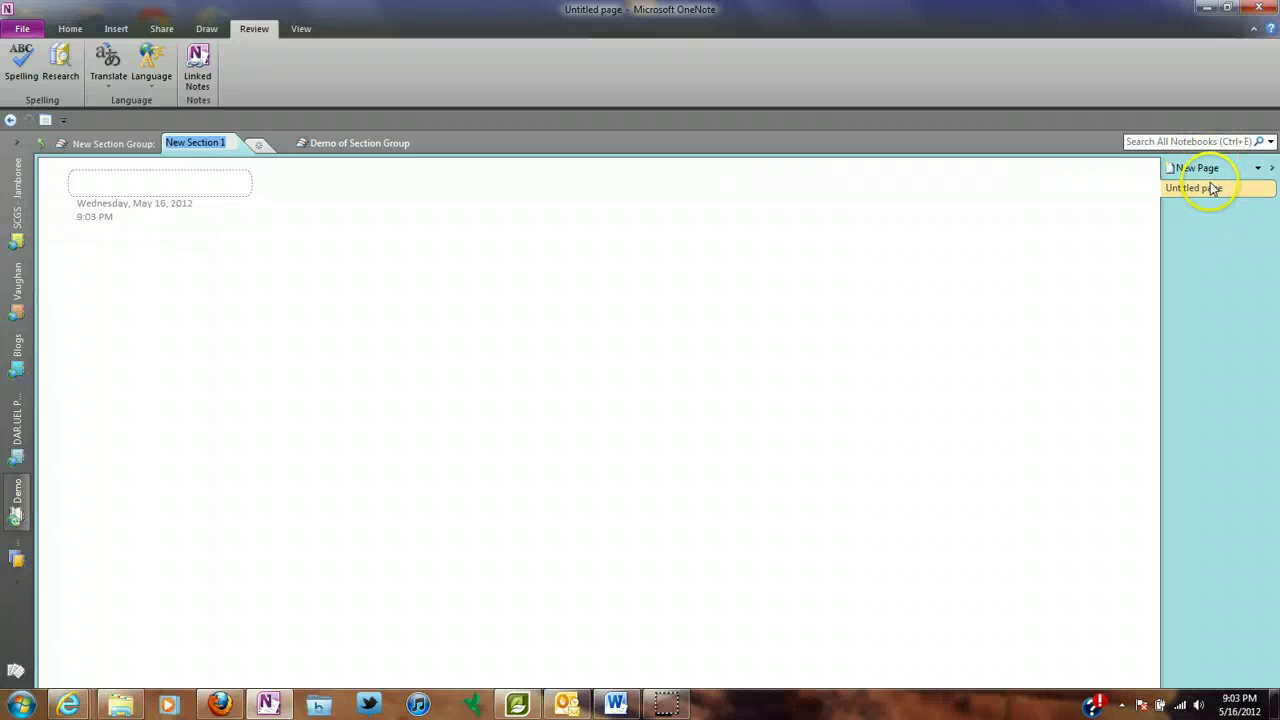
left_click(1203, 168)
left_click(1207, 208)
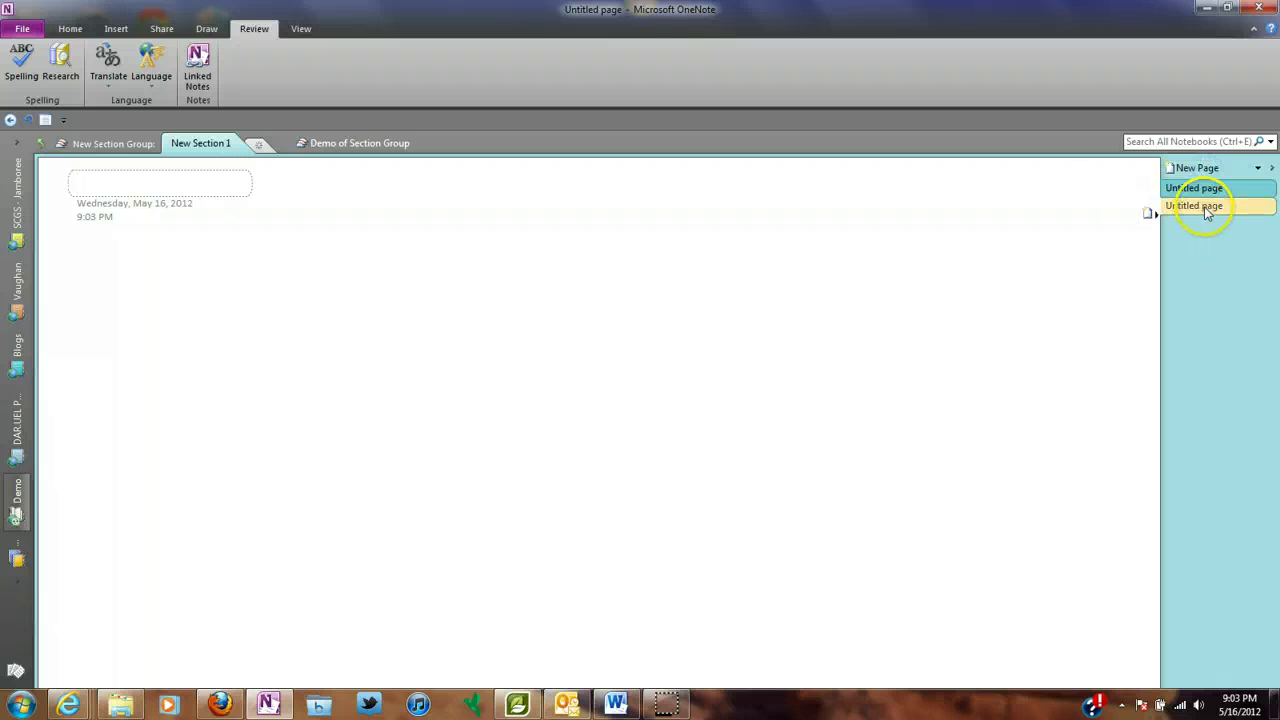
right_click(1207, 208)
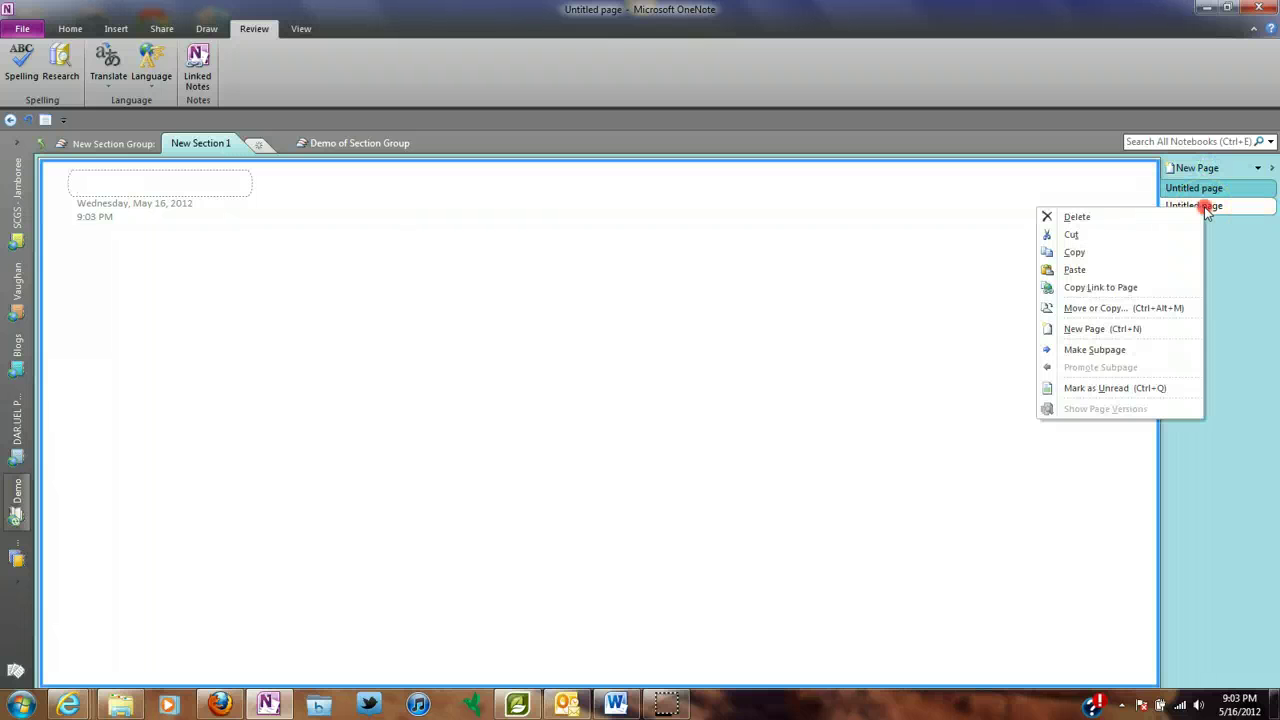
left_click(1112, 349)
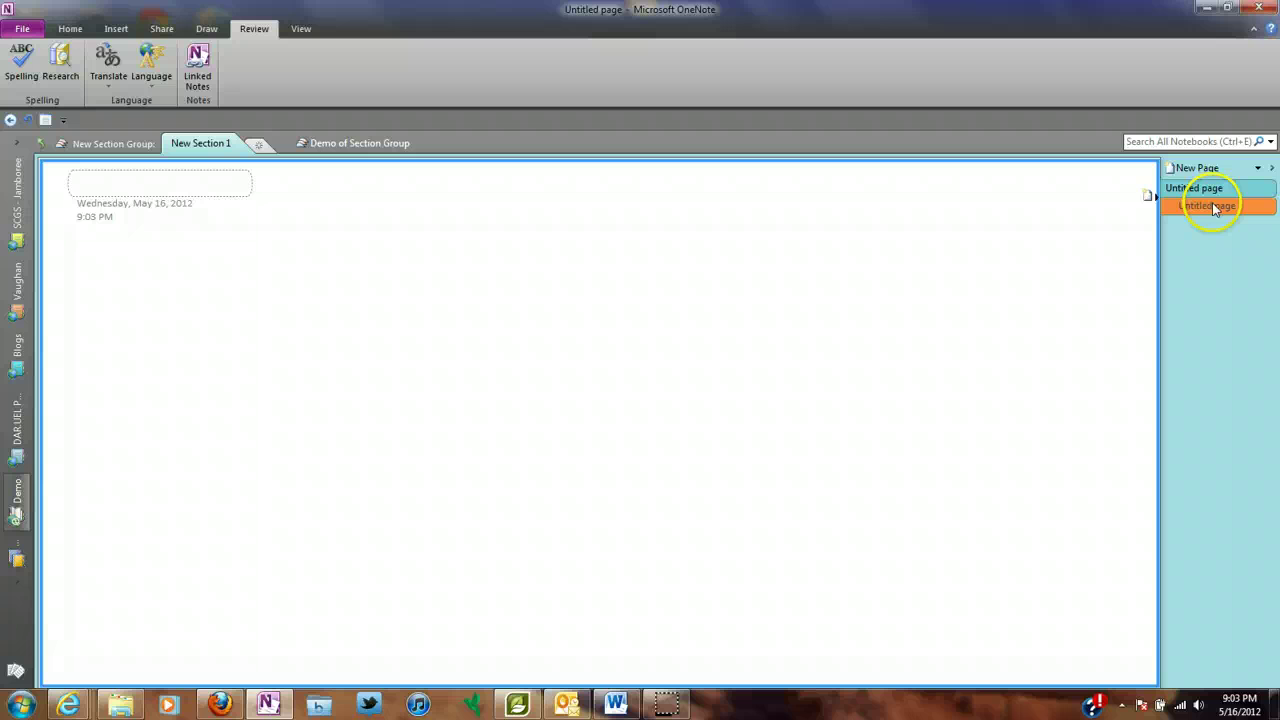
mouse_move(1208, 196)
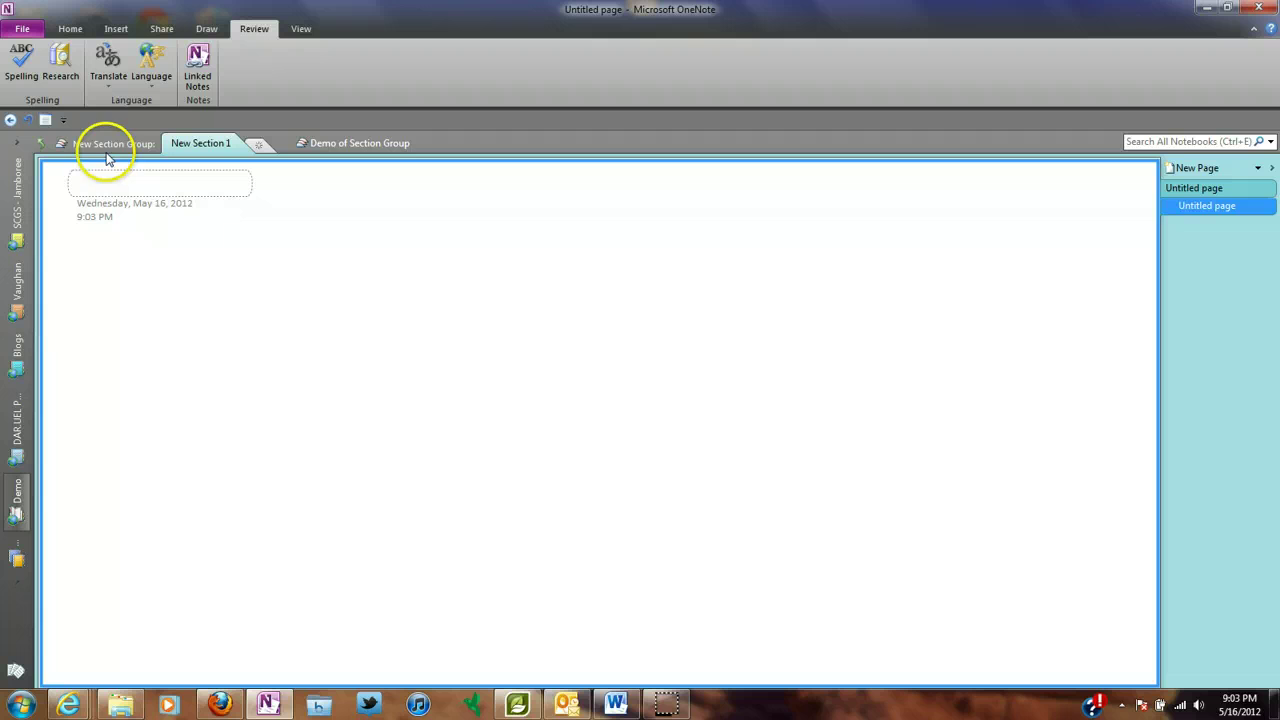
- Examine the Research Plan for Birth page in the DAR.UEL notebook, from its working hypothesis and known-facts table back to the stated research problem
left_click(42, 145)
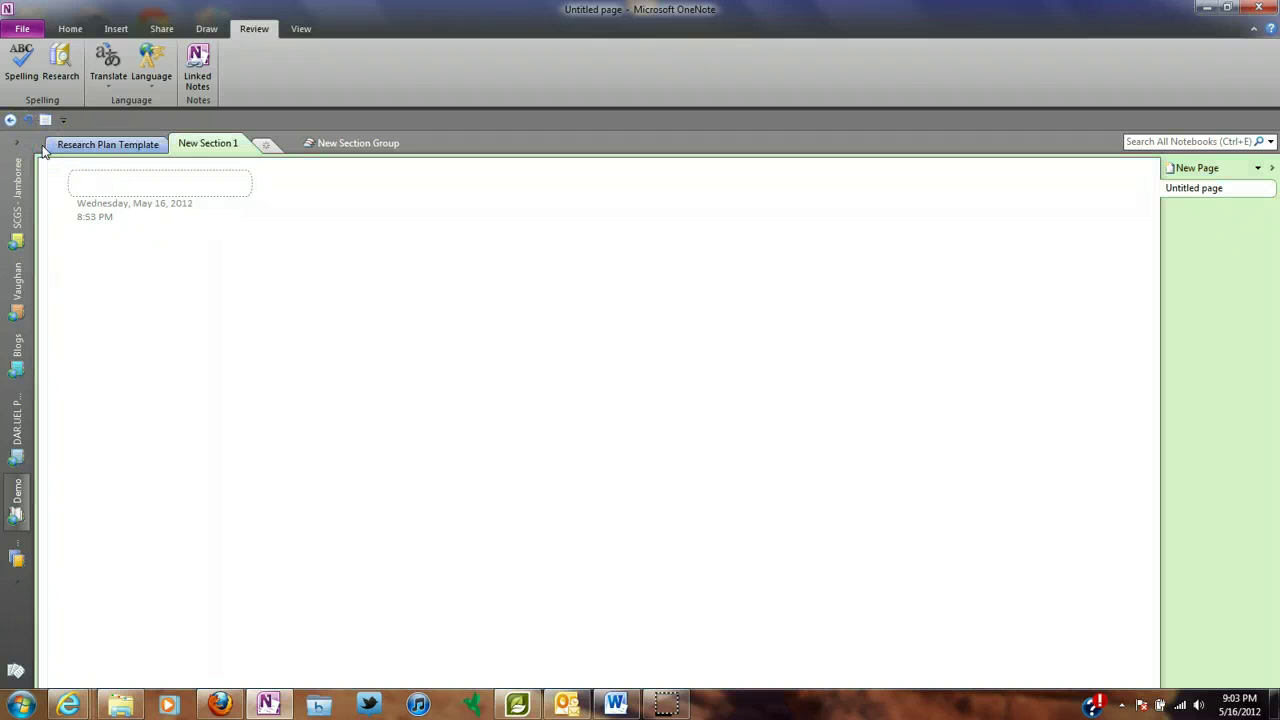
left_click(52, 145)
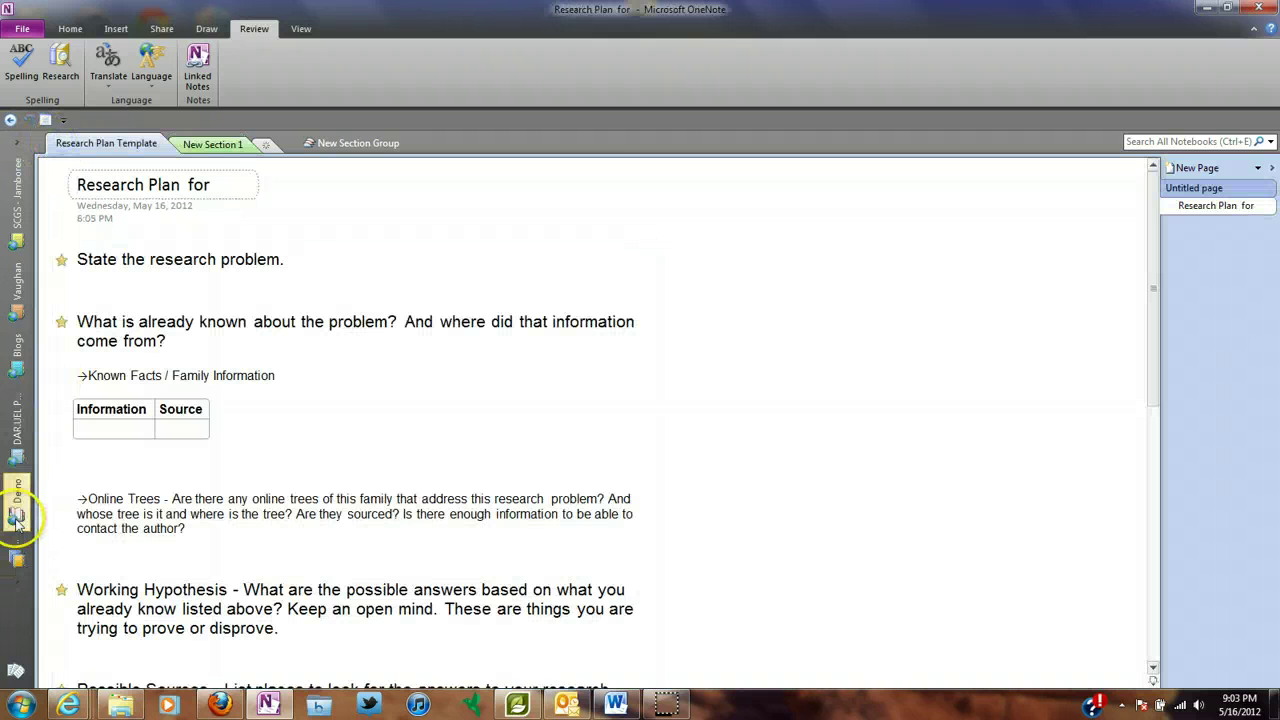
left_click(15, 435)
scroll(716, 317, "up", 3)
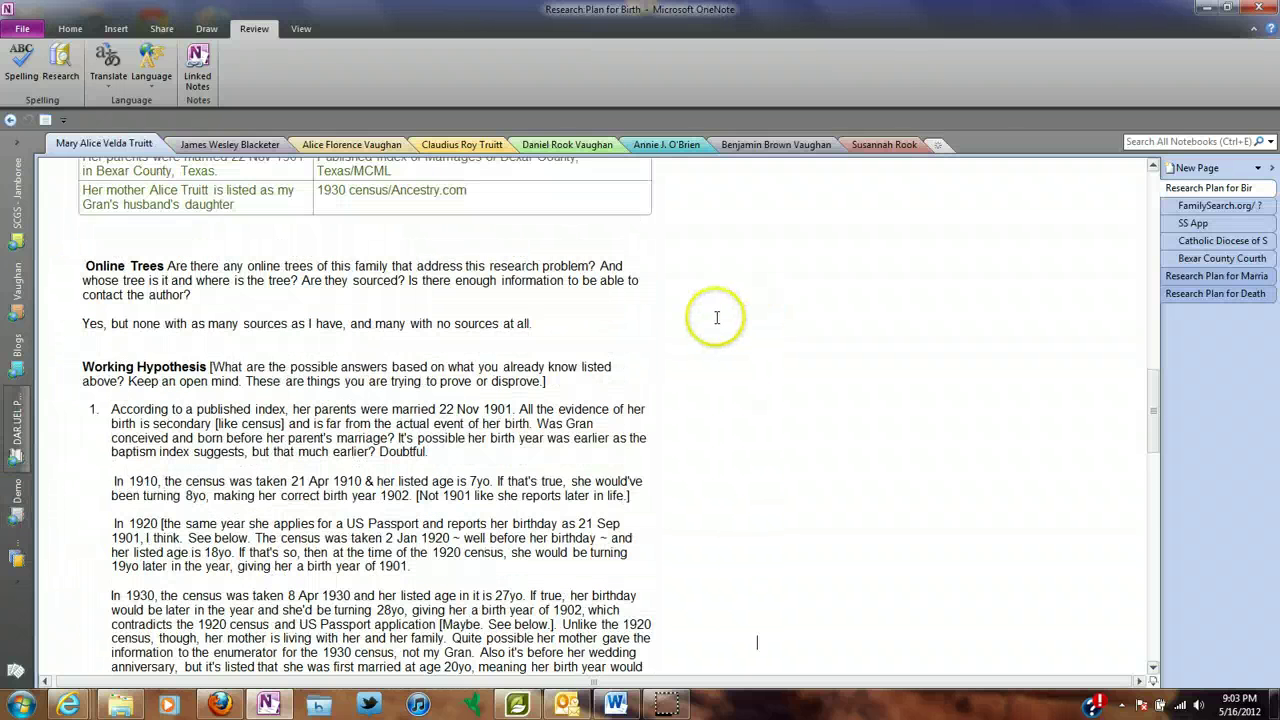
scroll(716, 317, "up", 12)
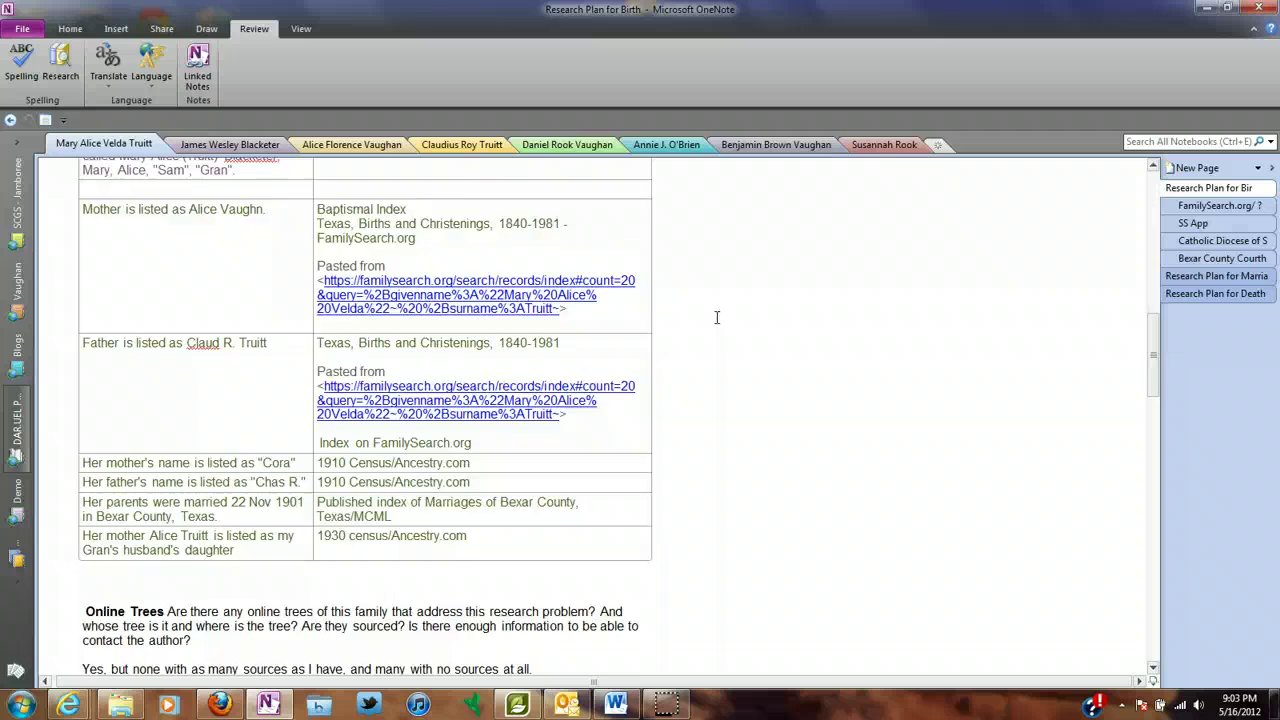
scroll(716, 317, "down", 10)
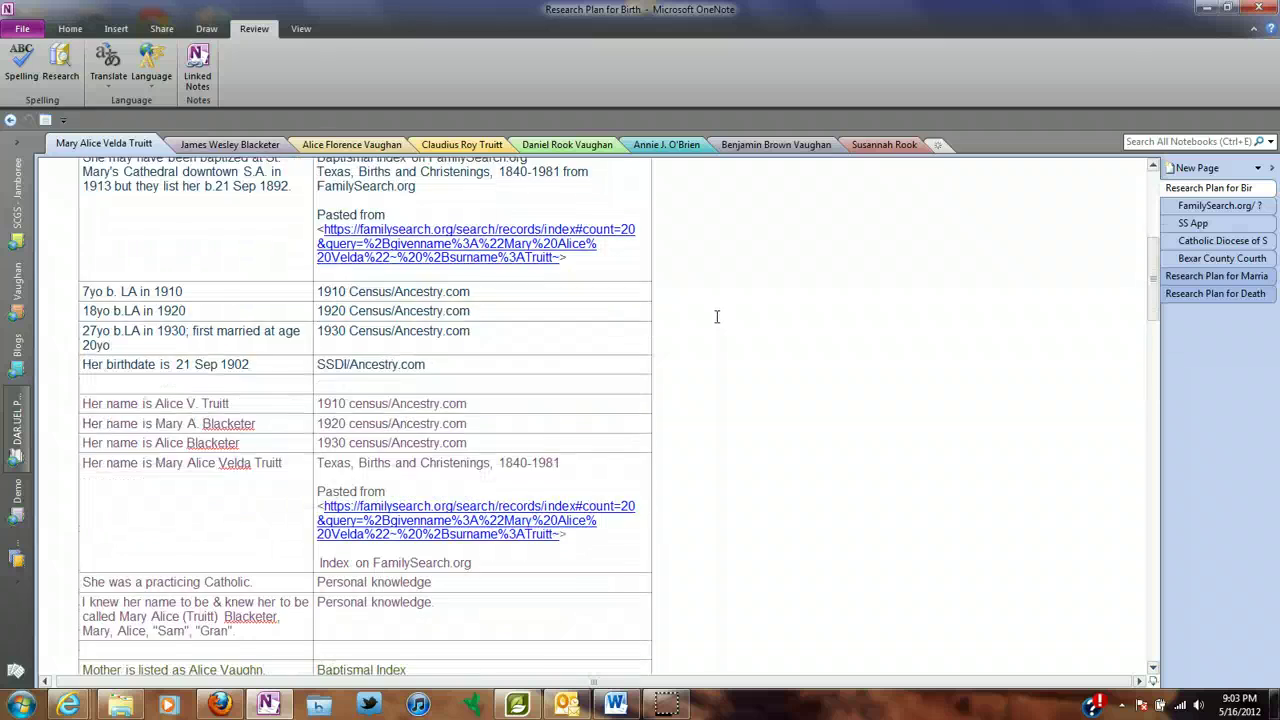
scroll(716, 317, "up", 3)
scroll(716, 317, "up", 6)
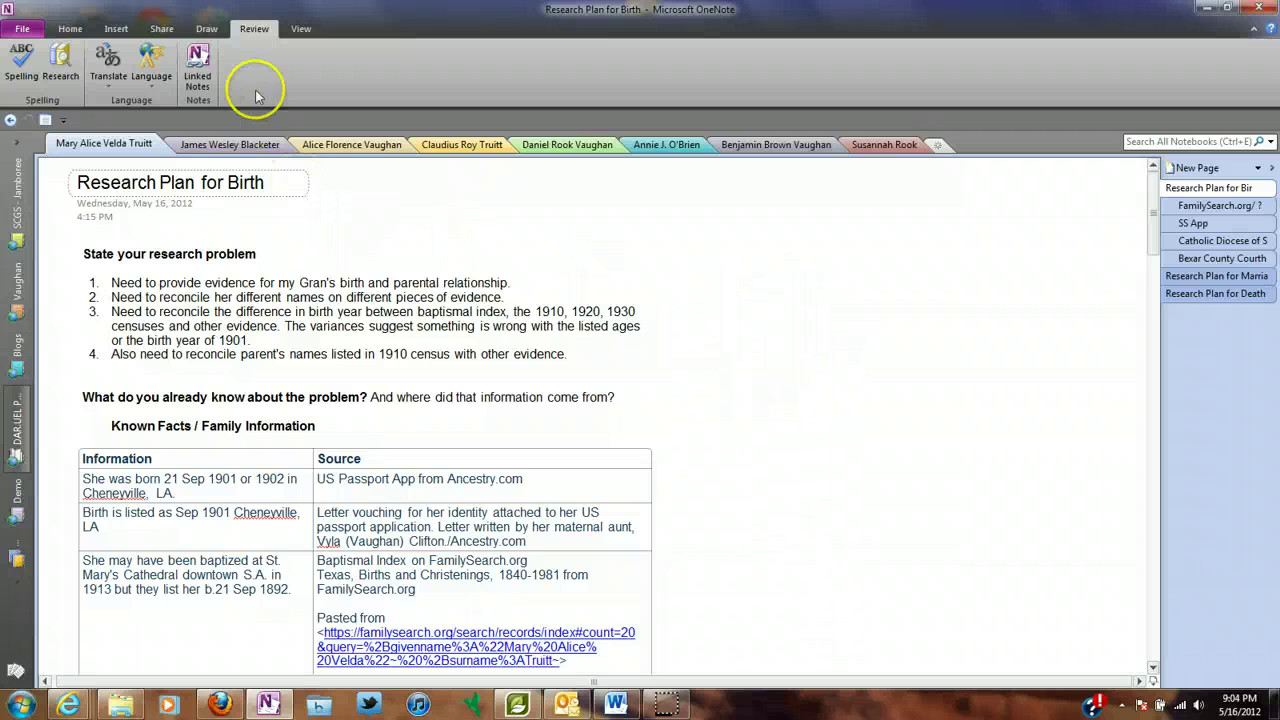
left_click(300, 30)
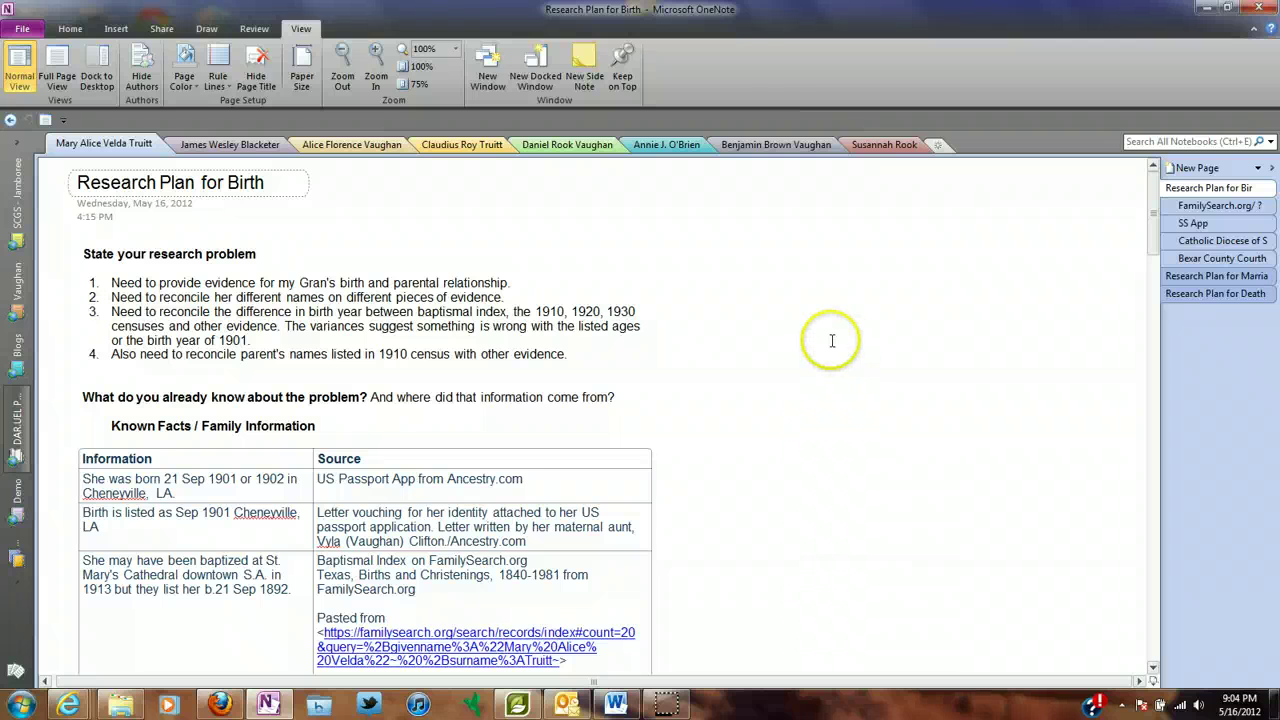
- Open the page templates while on the Demo notebook's Research Plan Template section and expand My Templates
left_click(16, 514)
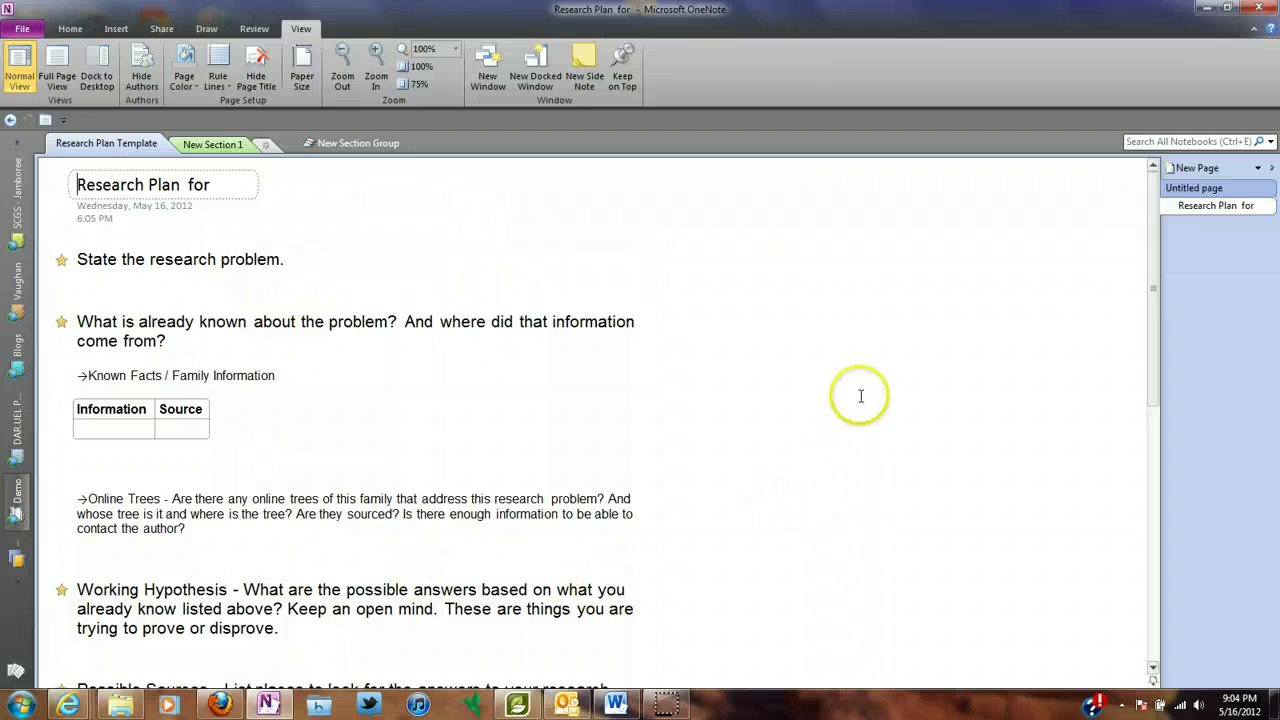
scroll(810, 379, "down", 3)
scroll(810, 379, "up", 3)
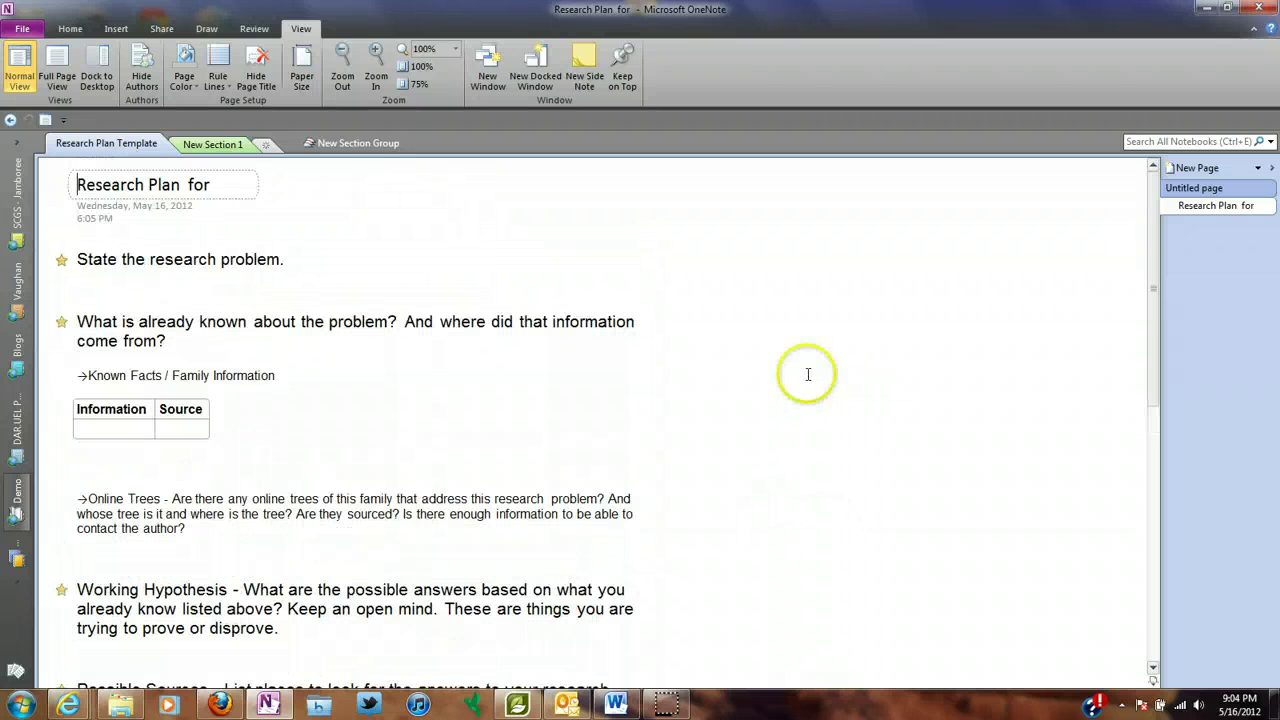
left_click(1260, 169)
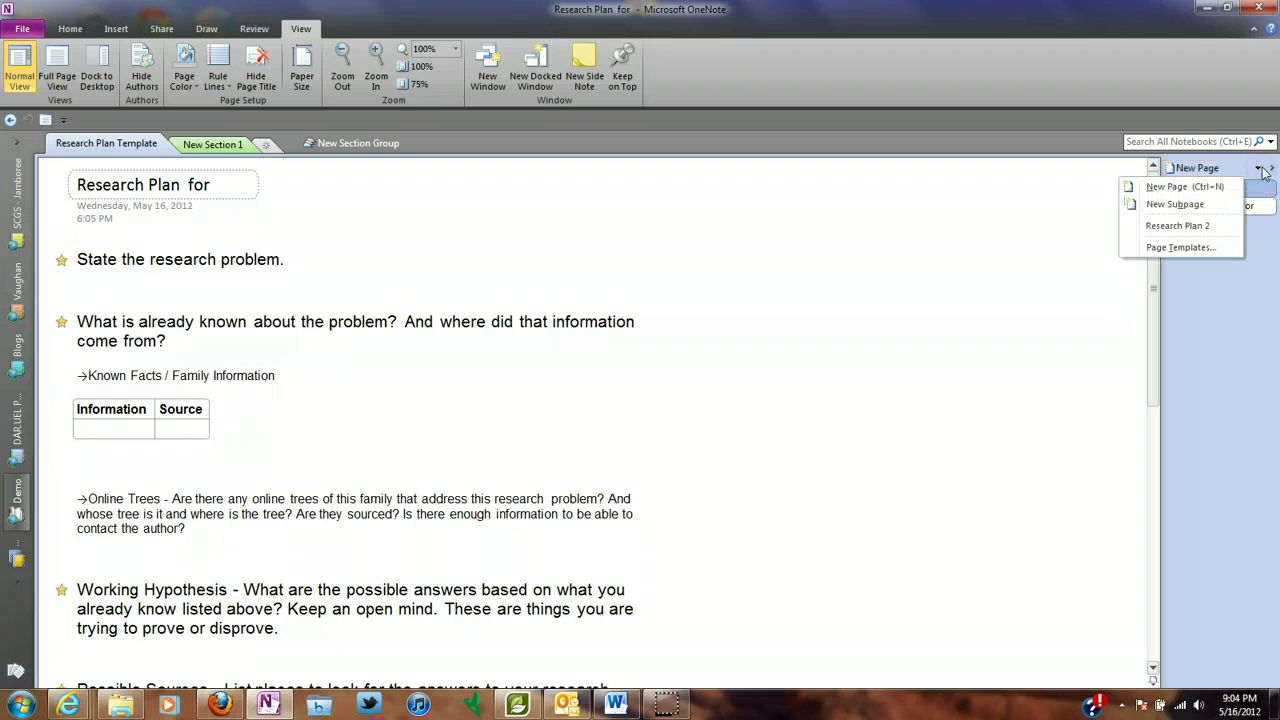
left_click(1185, 248)
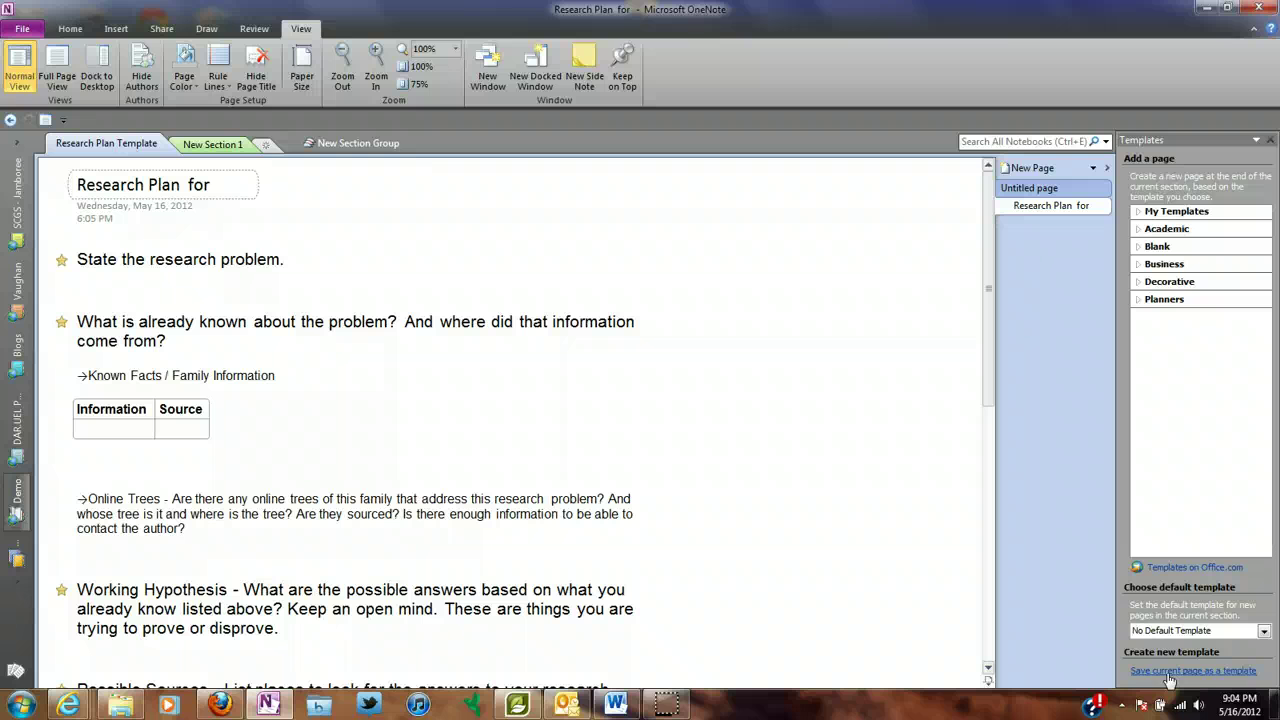
left_click(1178, 212)
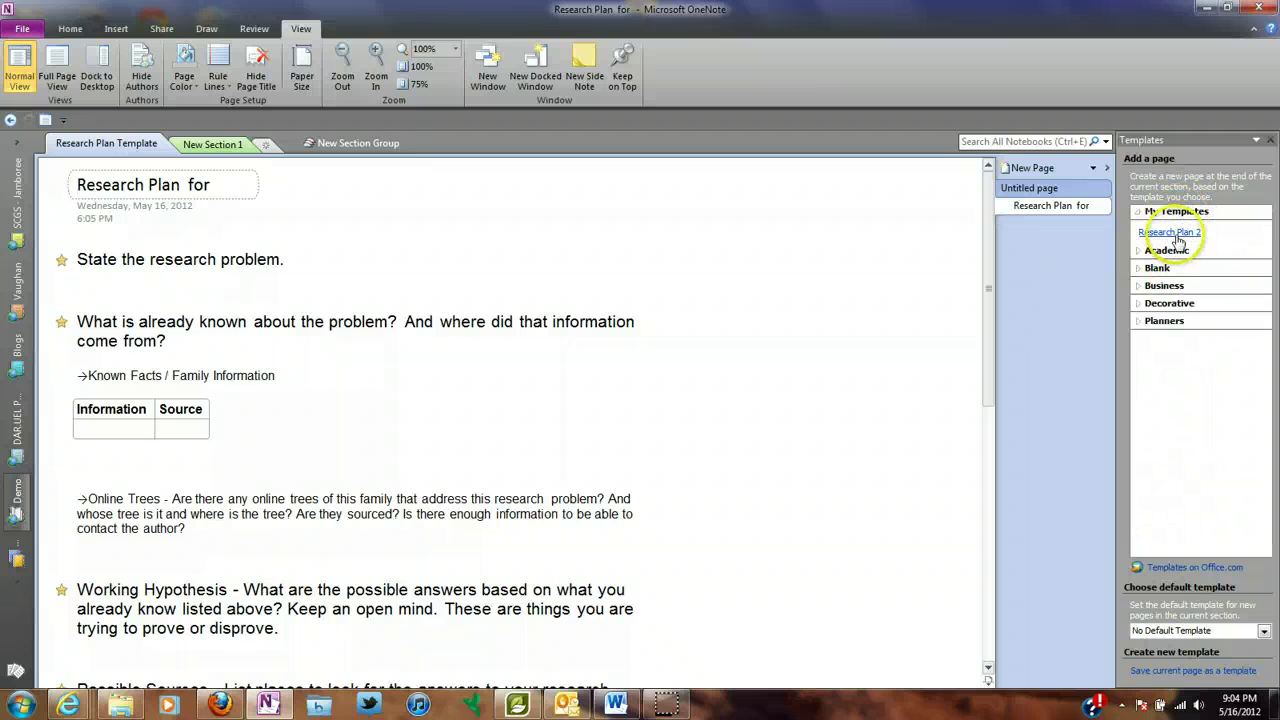
- Add a page based on the Research Plan 2 template to New Section 1 and to another newly created section
left_click(207, 145)
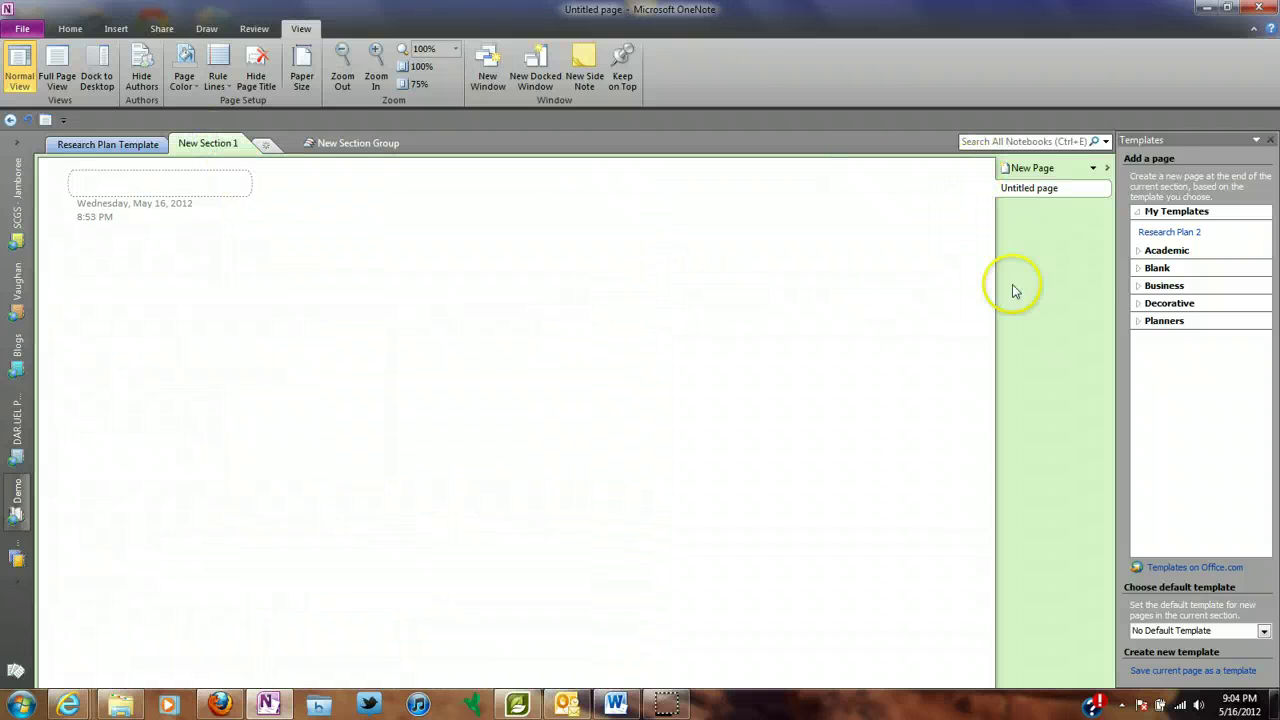
left_click(1152, 234)
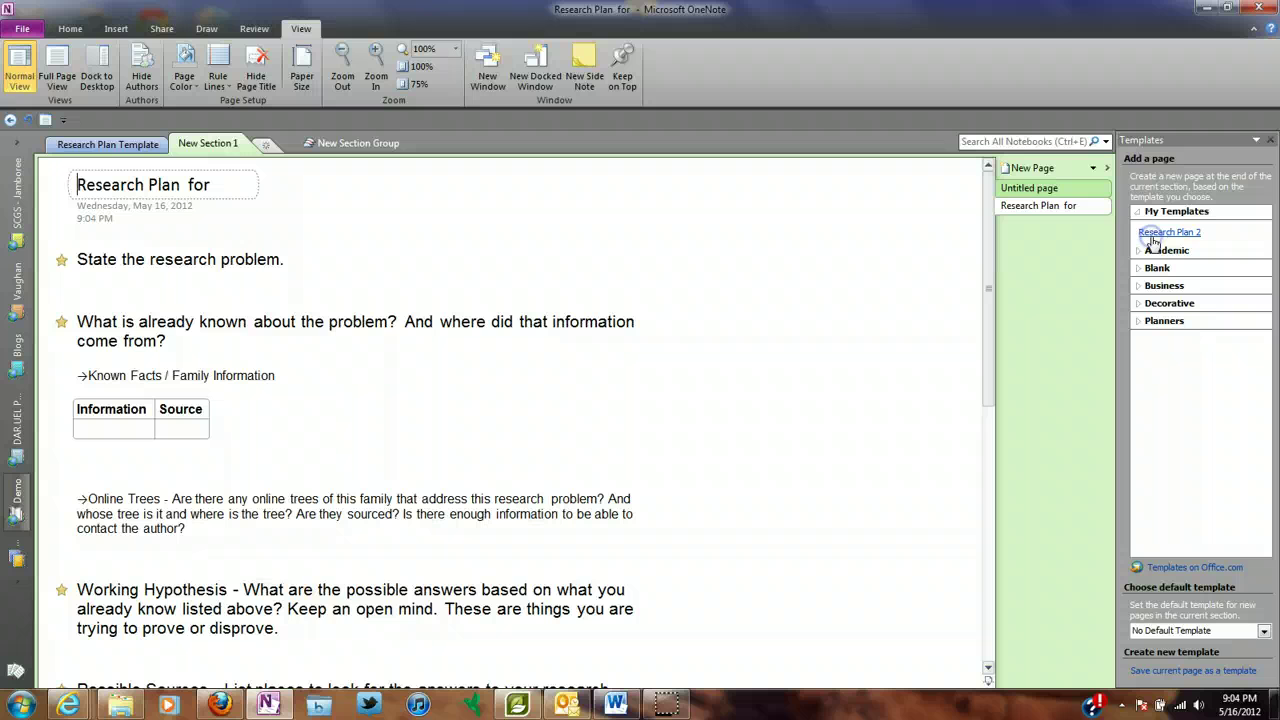
left_click(265, 145)
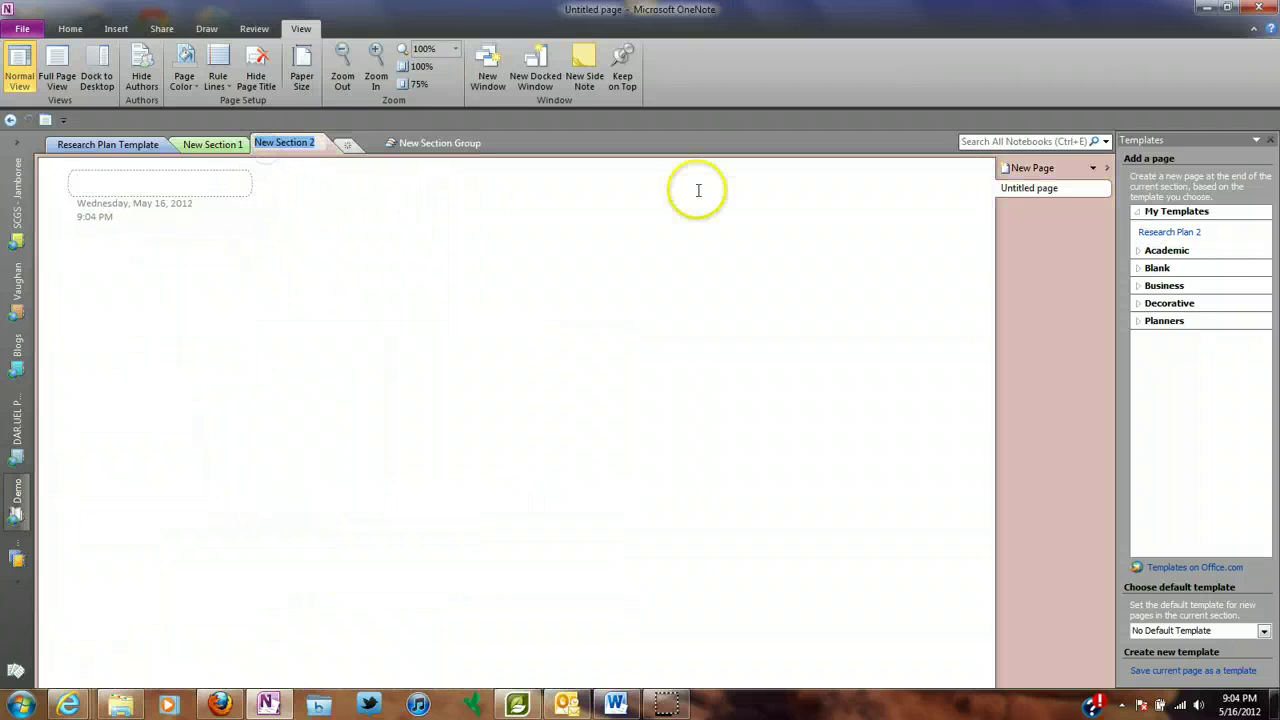
left_click(1172, 233)
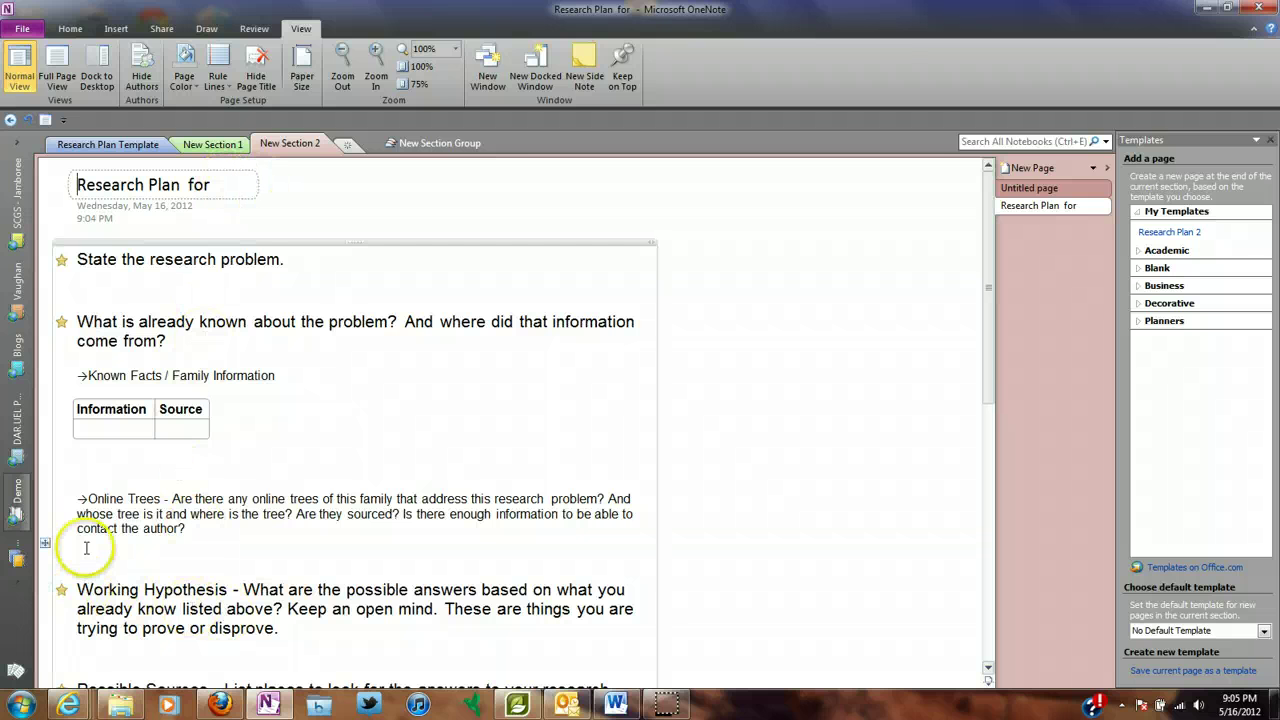
- Open the untitled page in the DAR.UEL notebook's third person section and switch to the FamilySearch births and christenings record in Internet Explorer
left_click(18, 428)
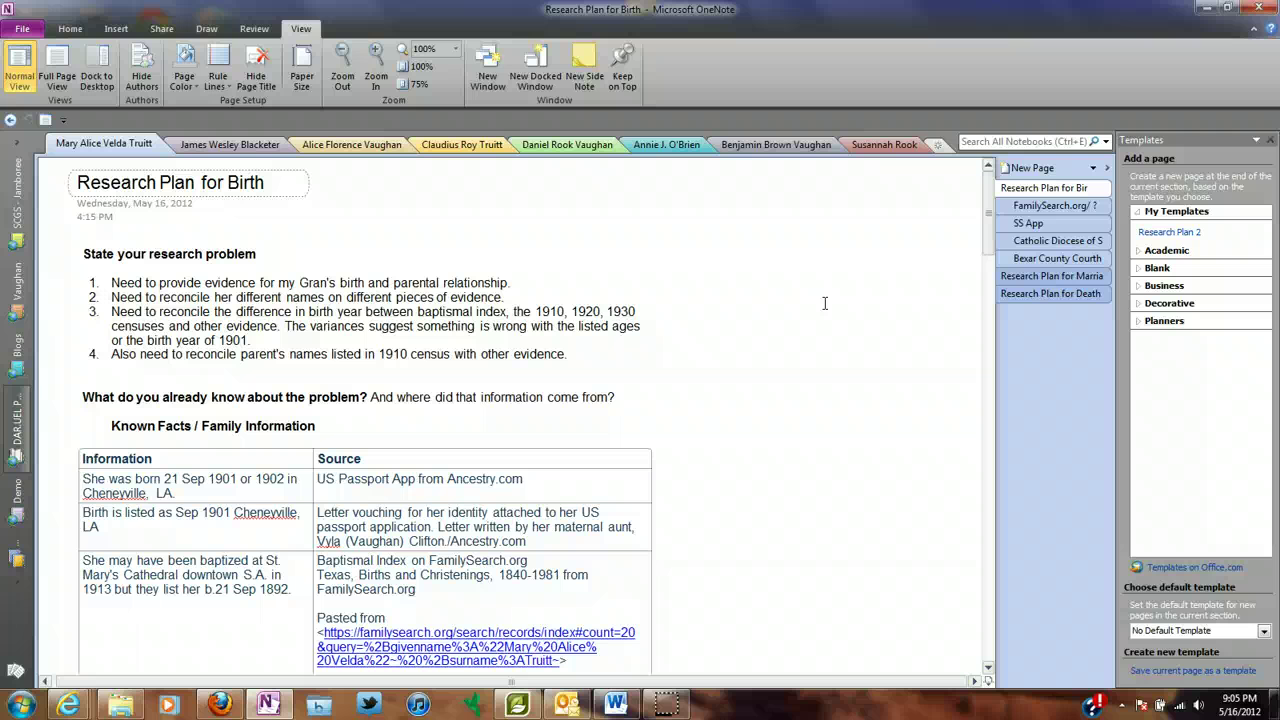
left_click(831, 300)
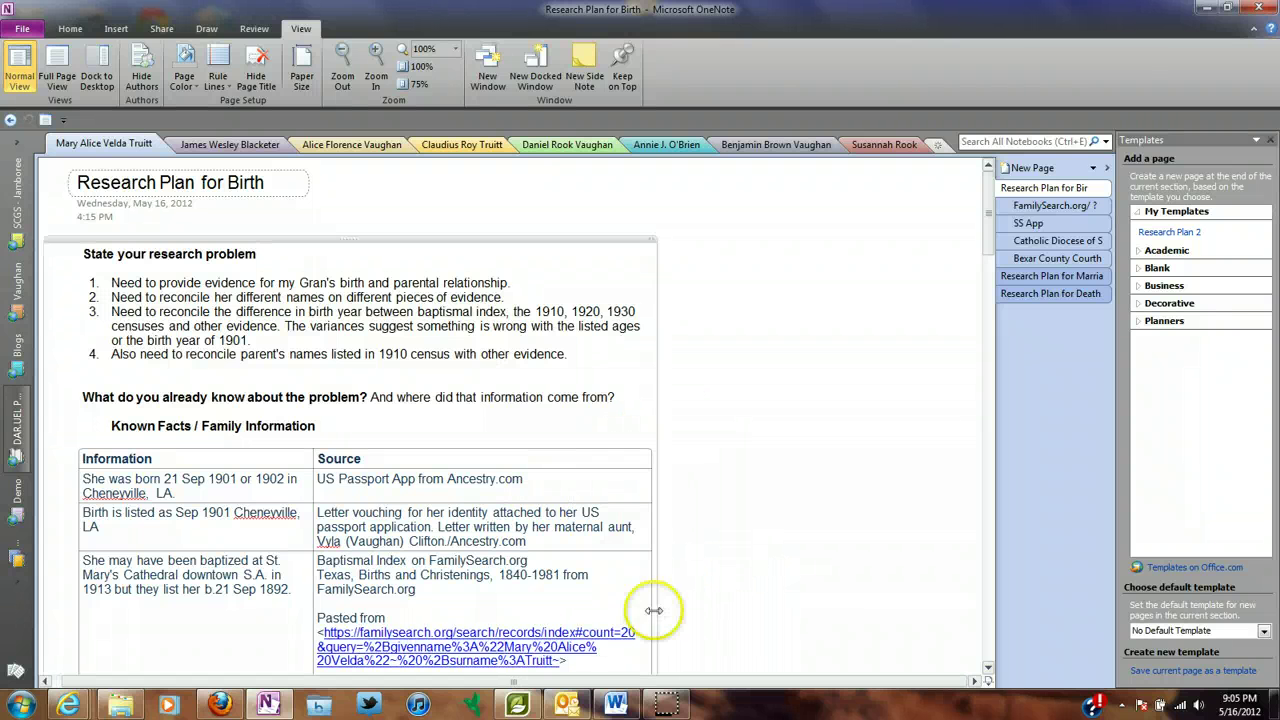
mouse_move(53, 713)
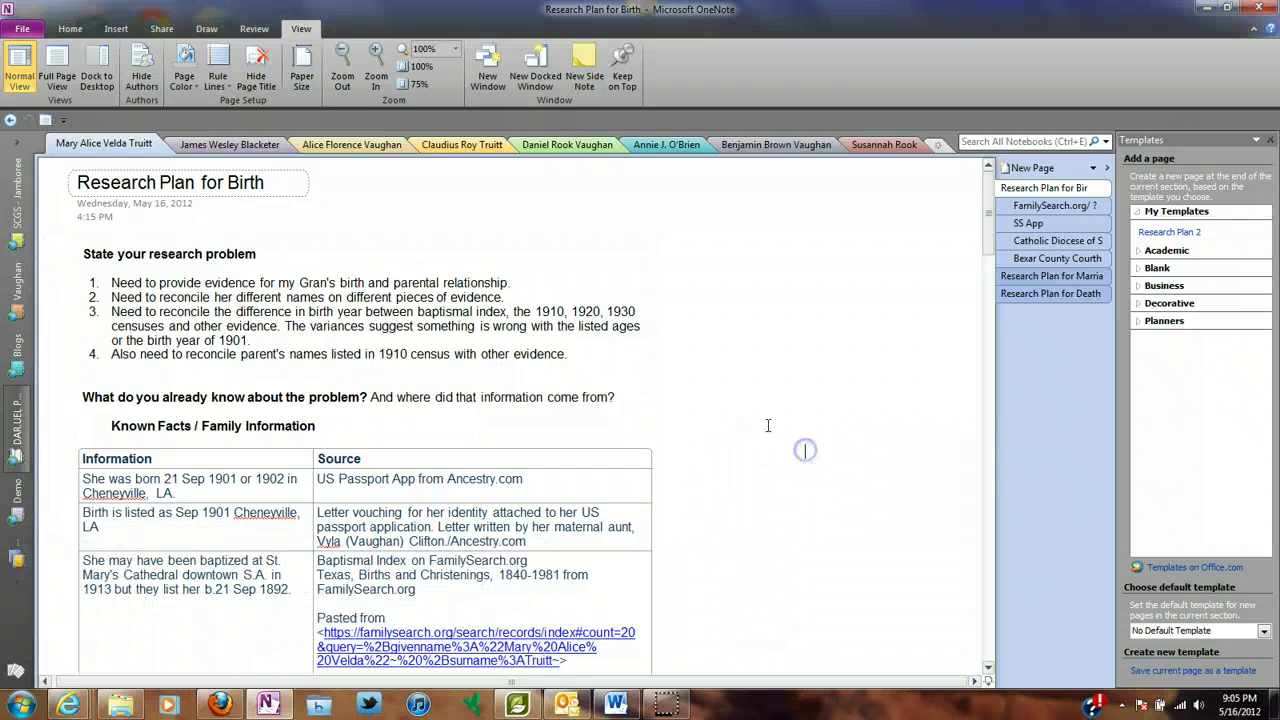
left_click(366, 146)
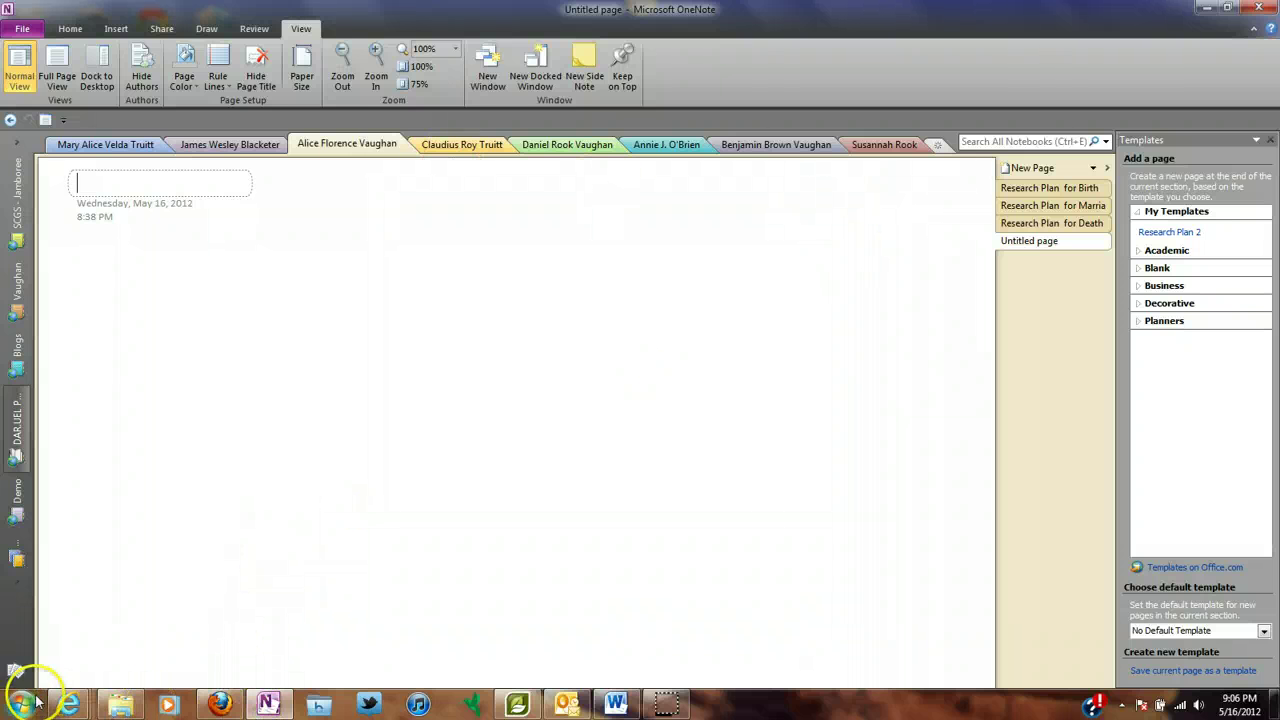
mouse_move(68, 708)
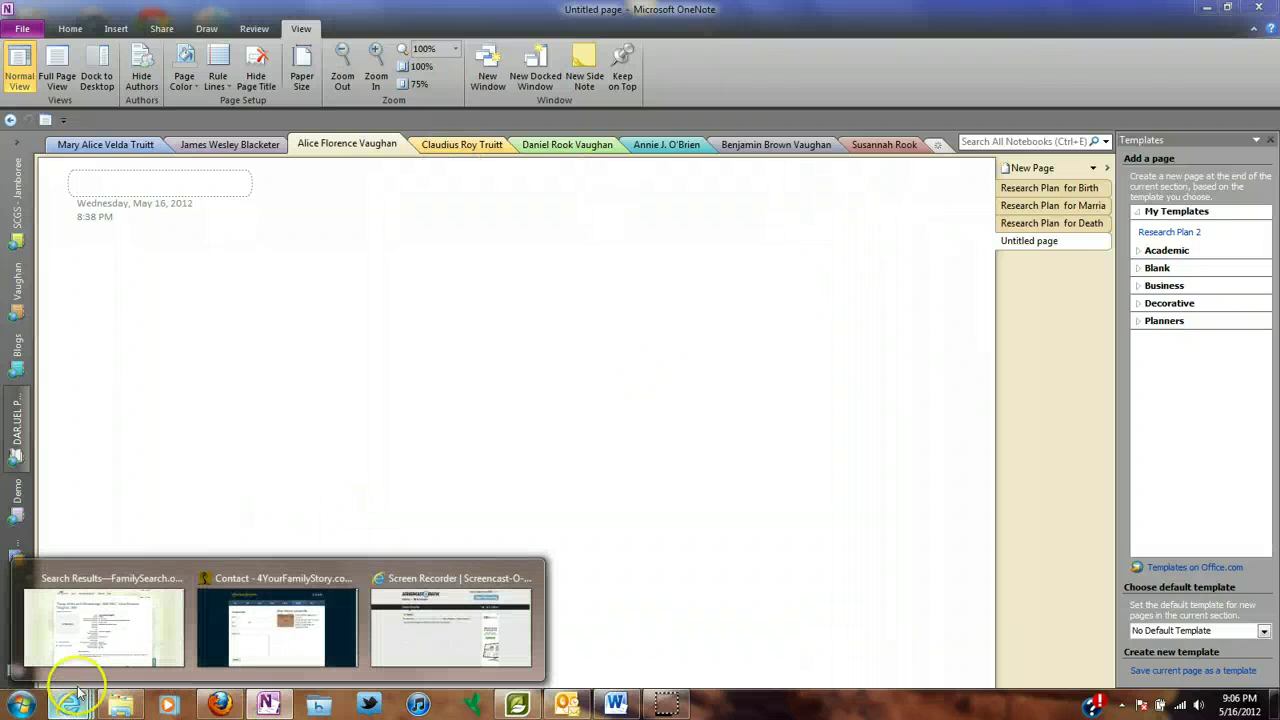
left_click(86, 642)
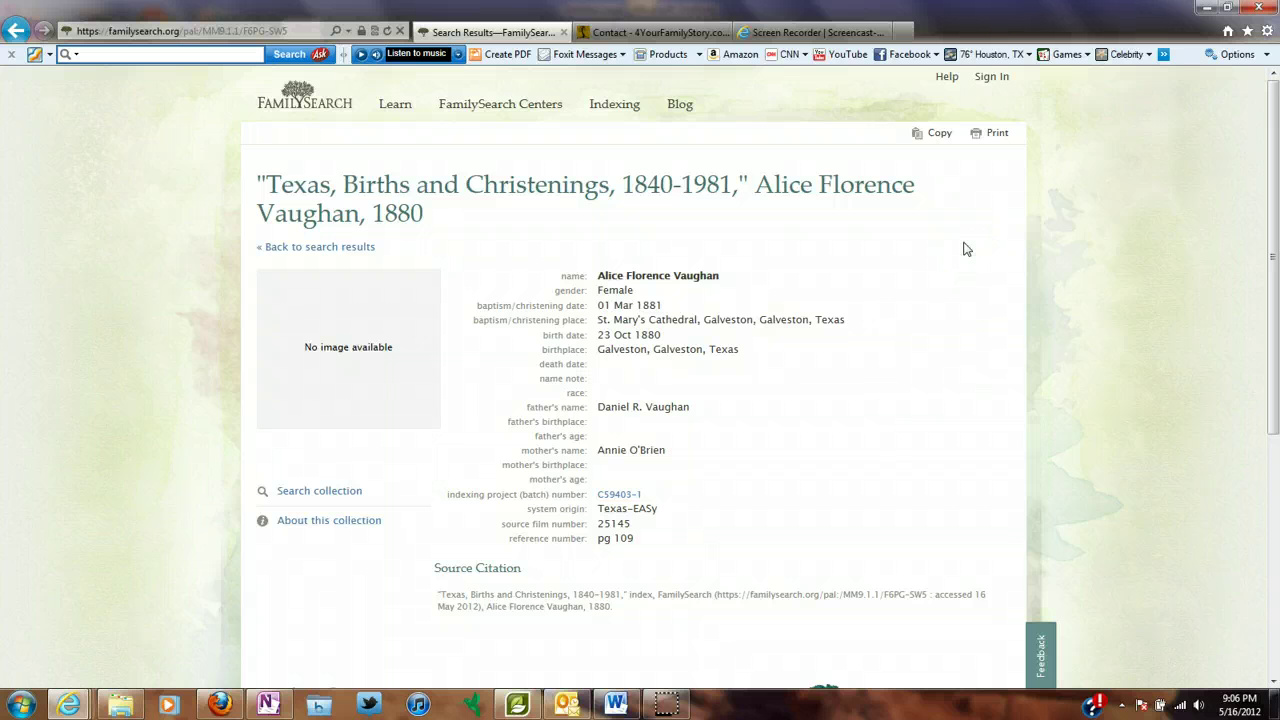
- Return to OneNote and capture the whole FamilySearch record, including its source citation, as a screen clipping for the untitled page
left_click(268, 705)
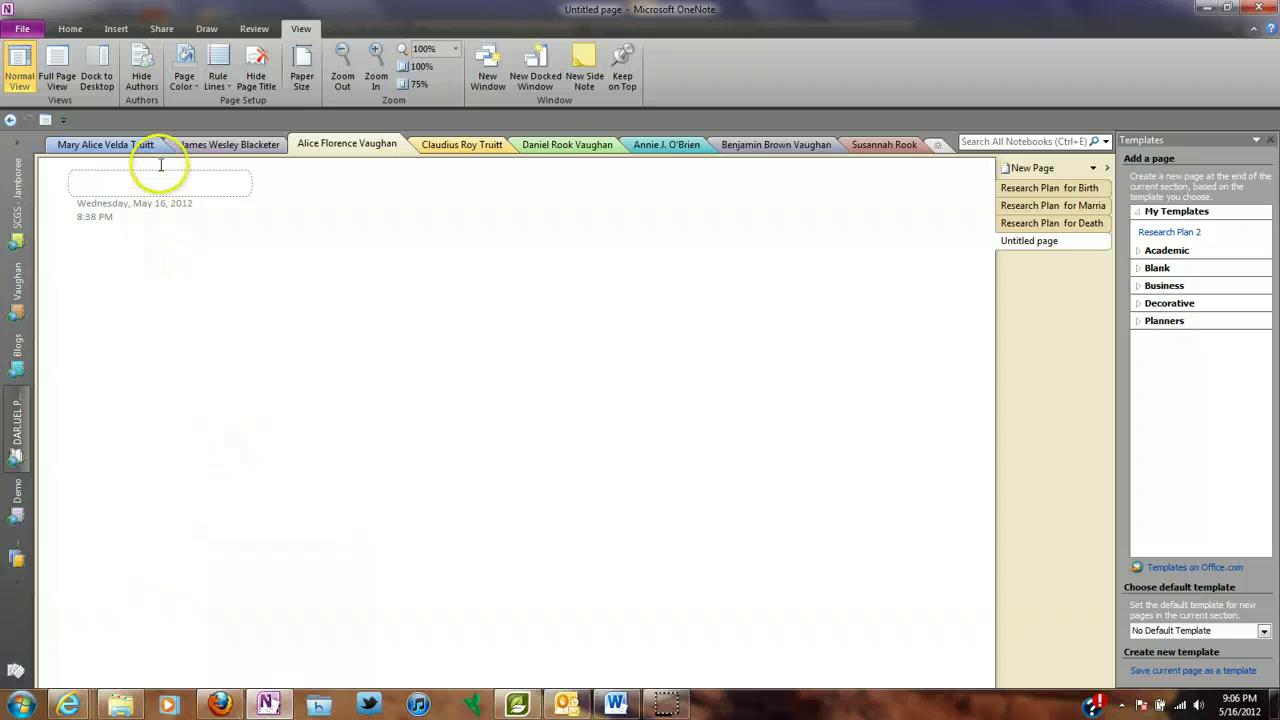
left_click(106, 31)
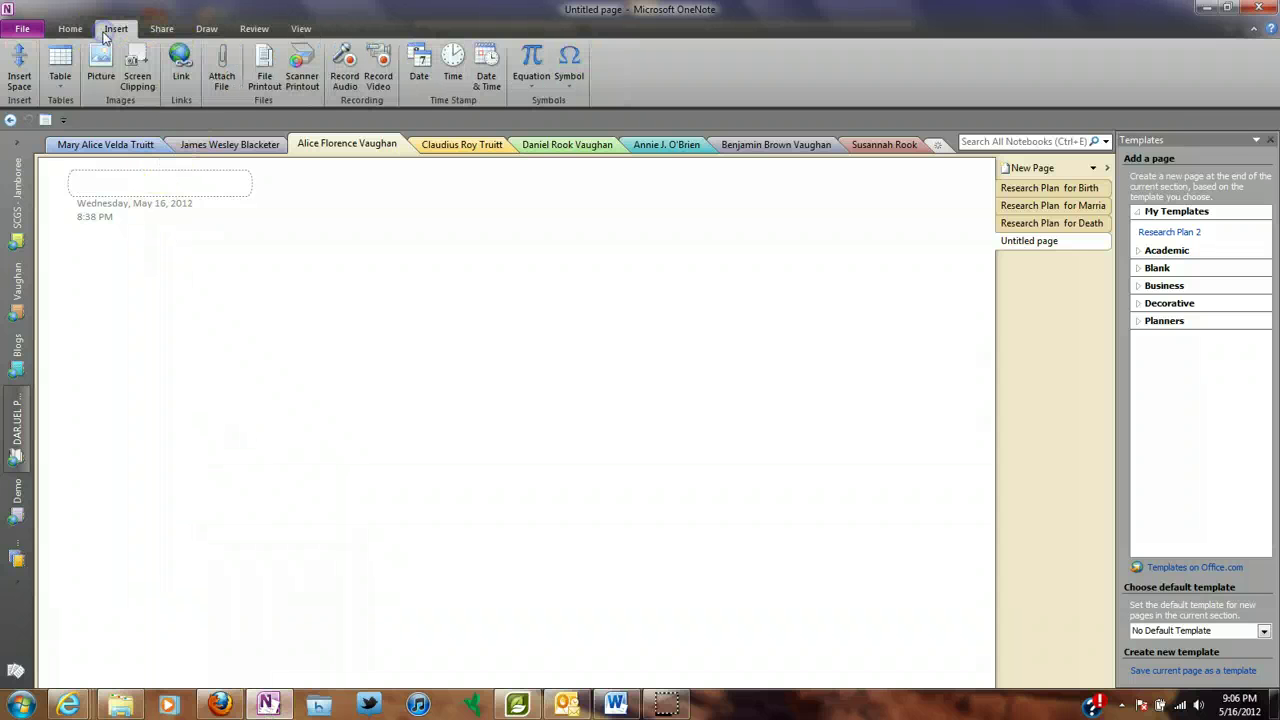
left_click(137, 62)
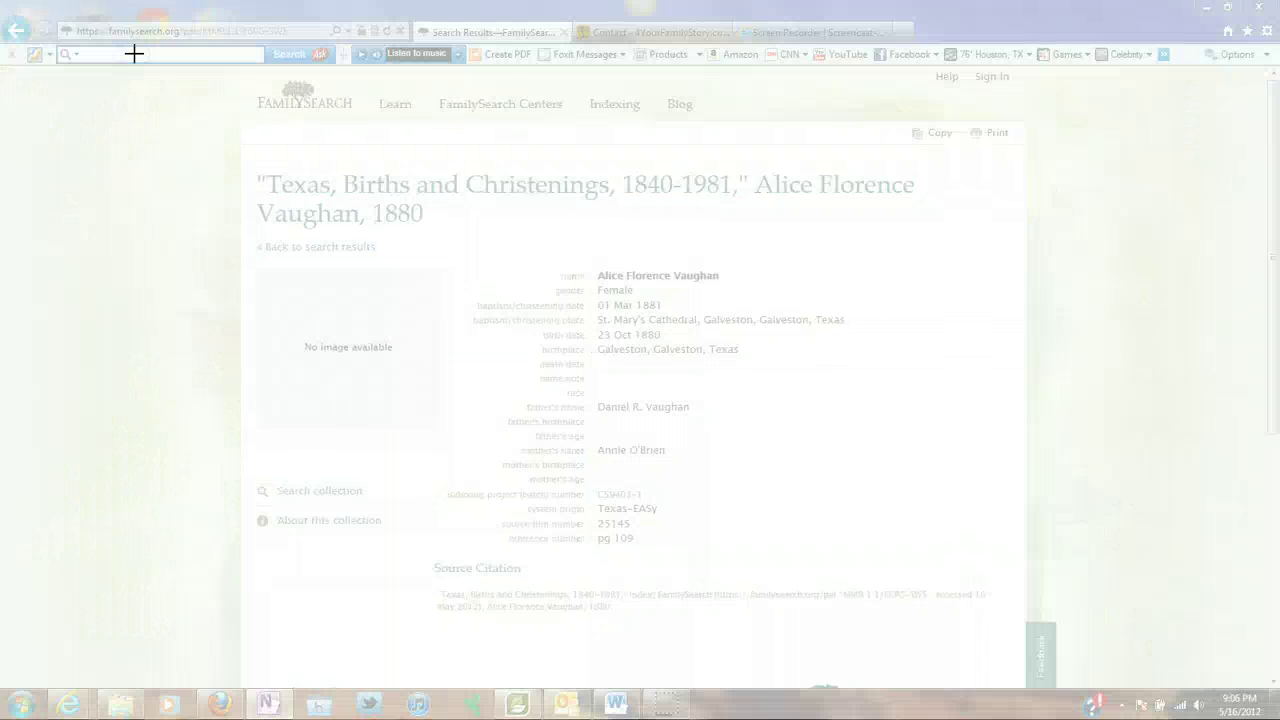
left_click_drag(298, 166, 1025, 665)
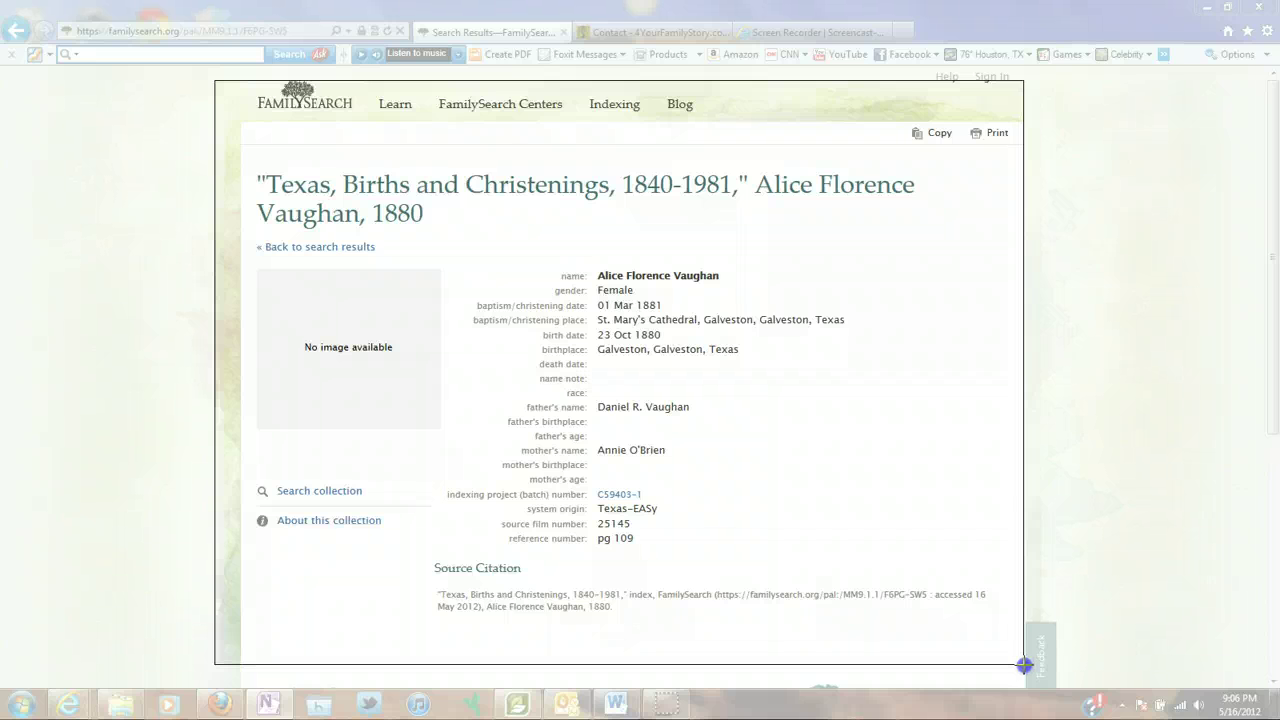
- Finish the screen clipping of the FamilySearch record and title its page Christening Index
left_click_drag(1025, 665, 1025, 665)
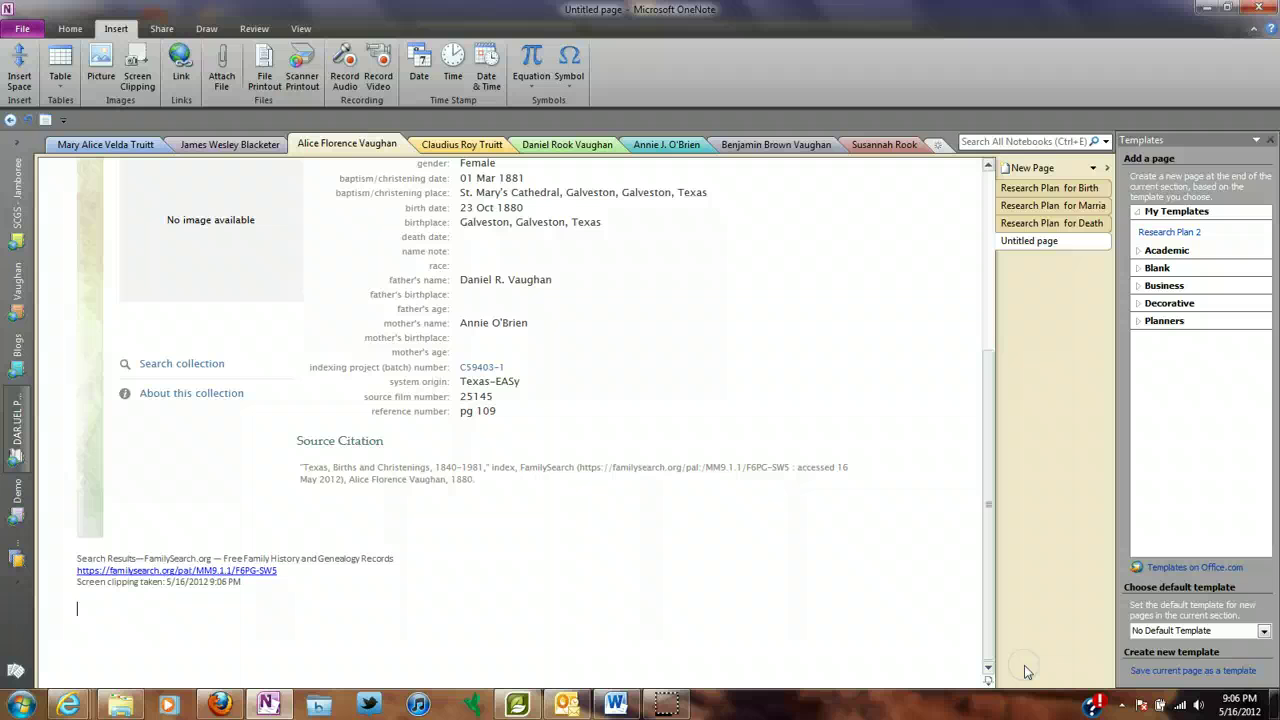
scroll(938, 548, "up", 5)
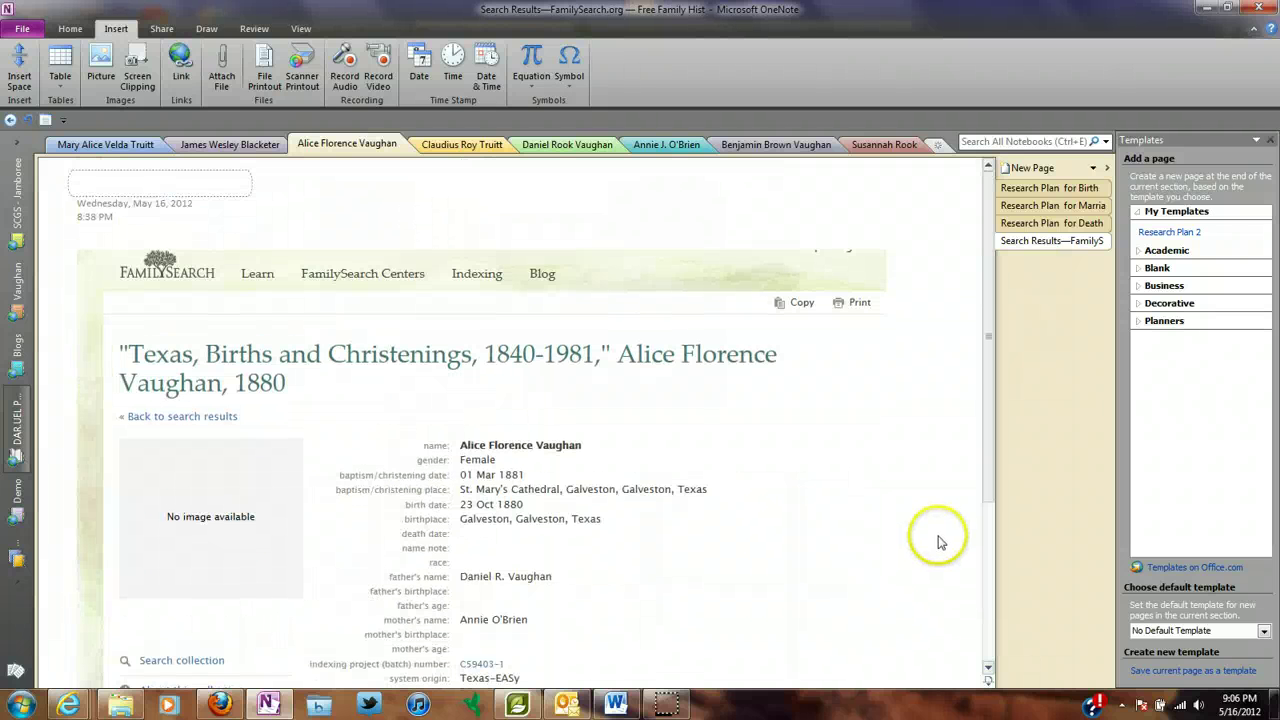
left_click(141, 177)
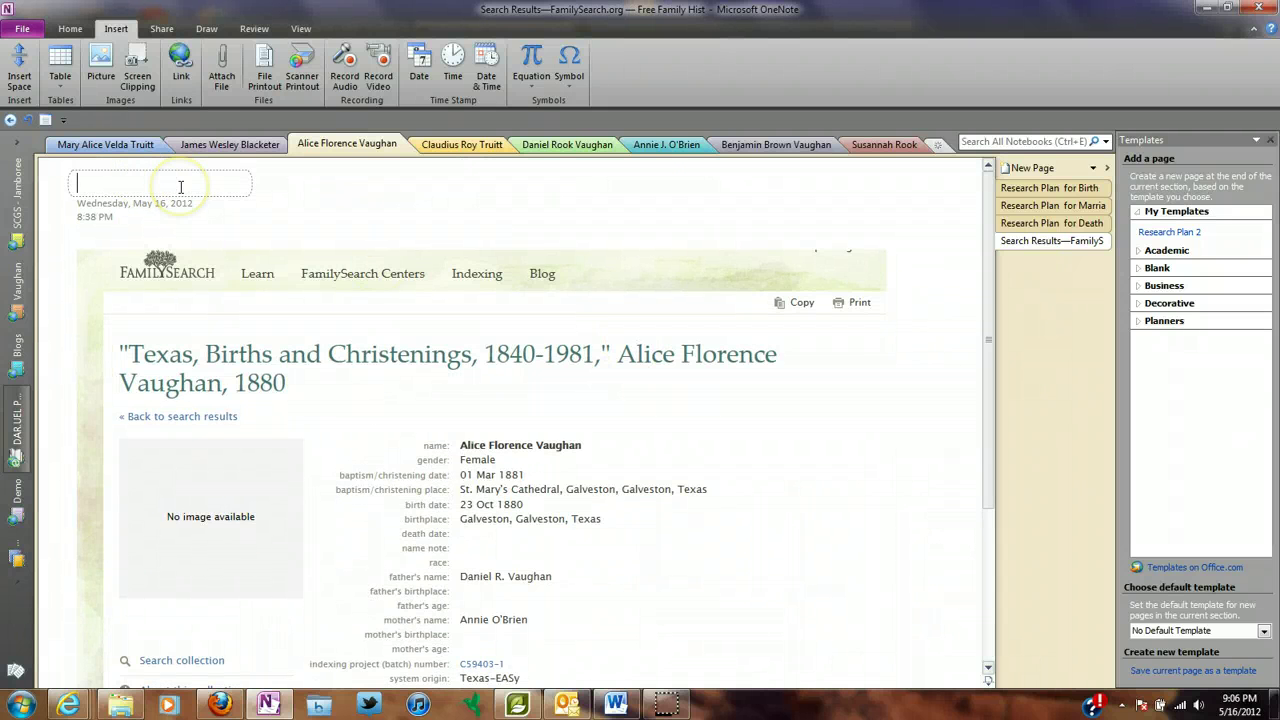
type("Chris")
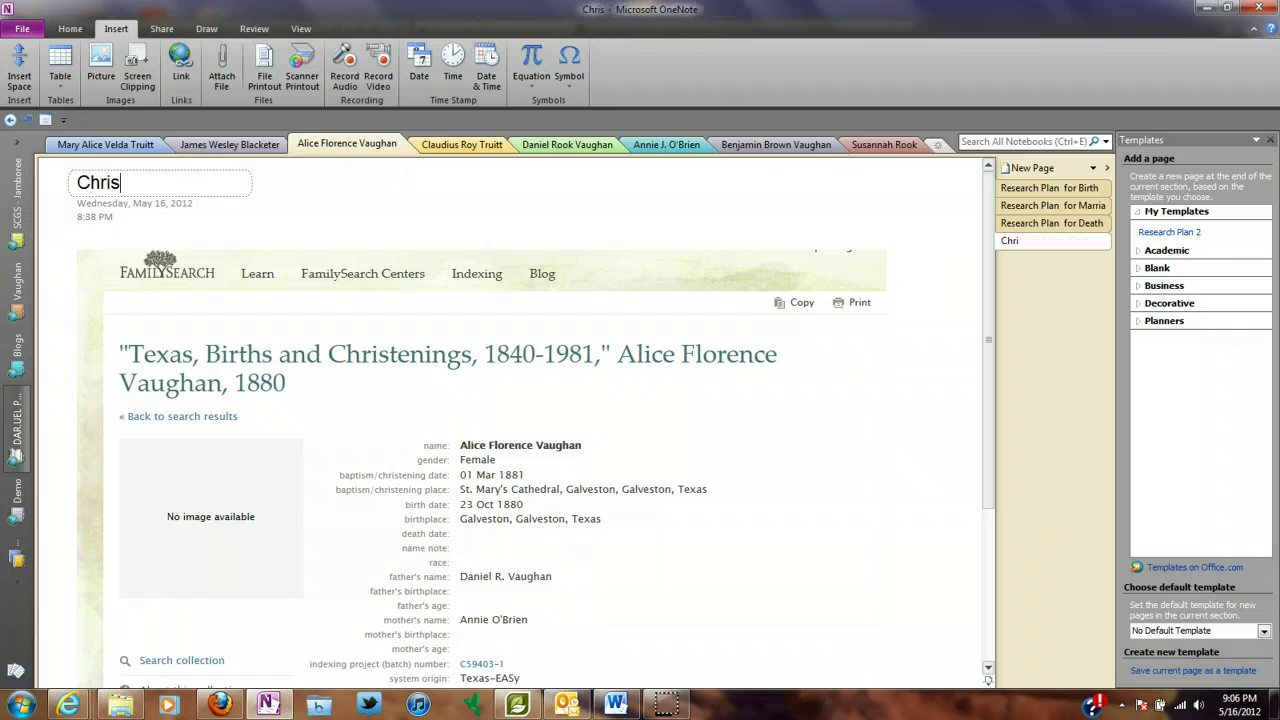
type("tening In")
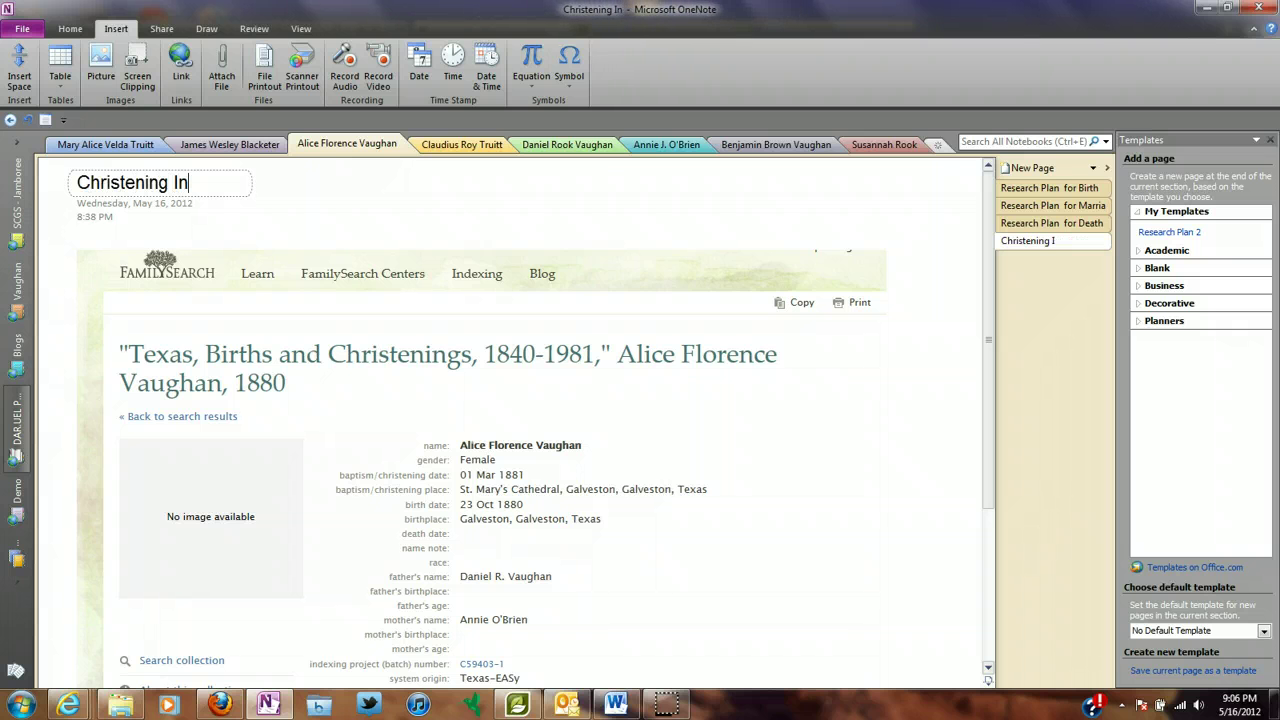
type("dex")
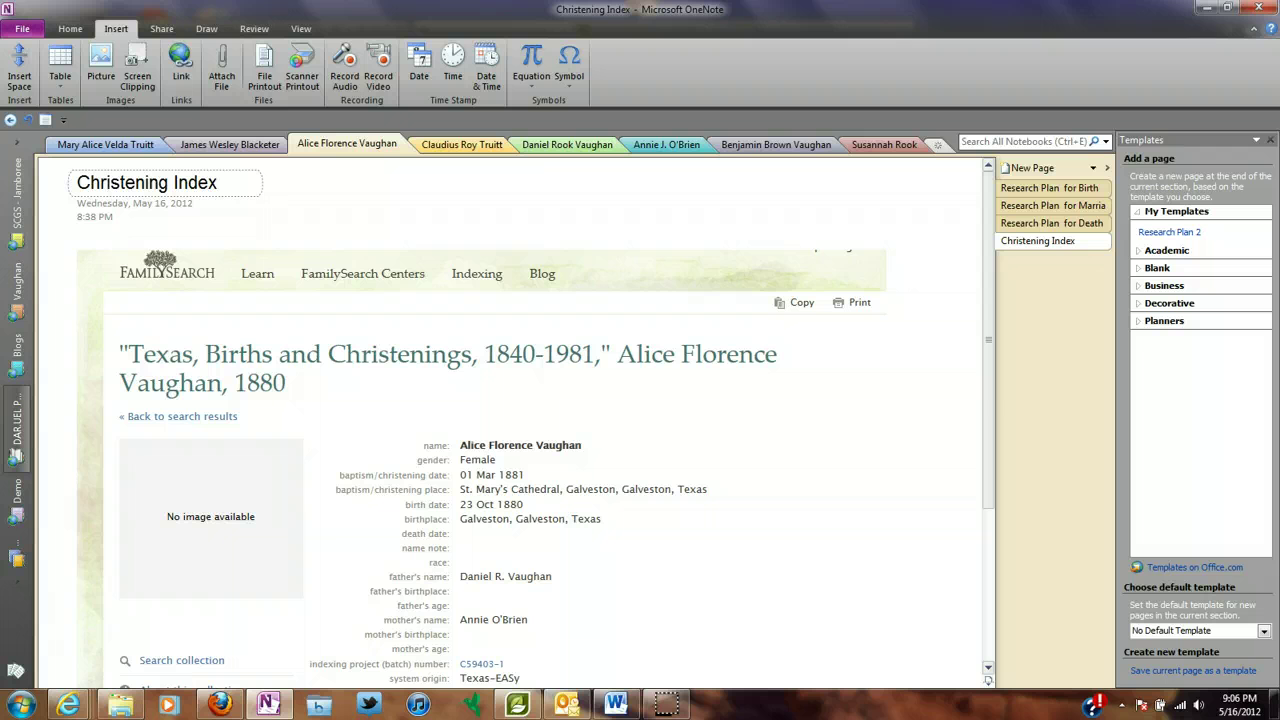
left_click(377, 207)
- Move the Christening Index page directly below Research Plan for Birth and make it a subpage
left_click(1041, 240)
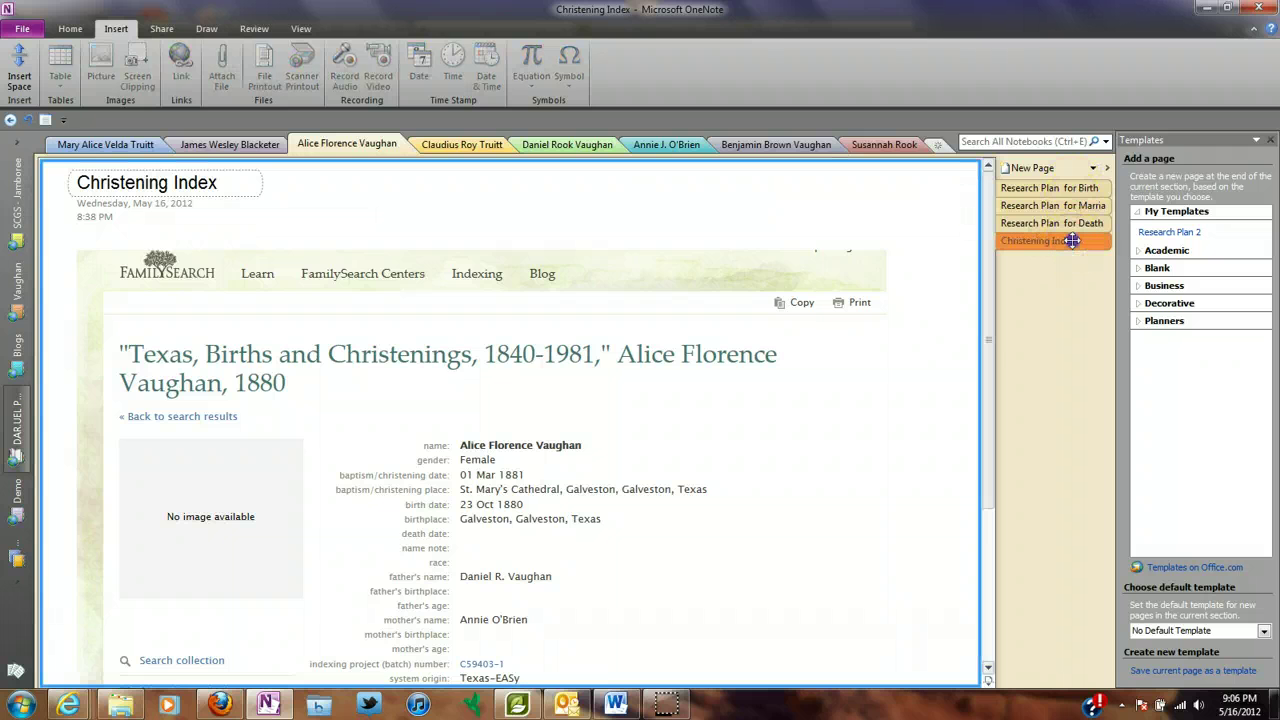
left_click_drag(1072, 240, 1074, 204)
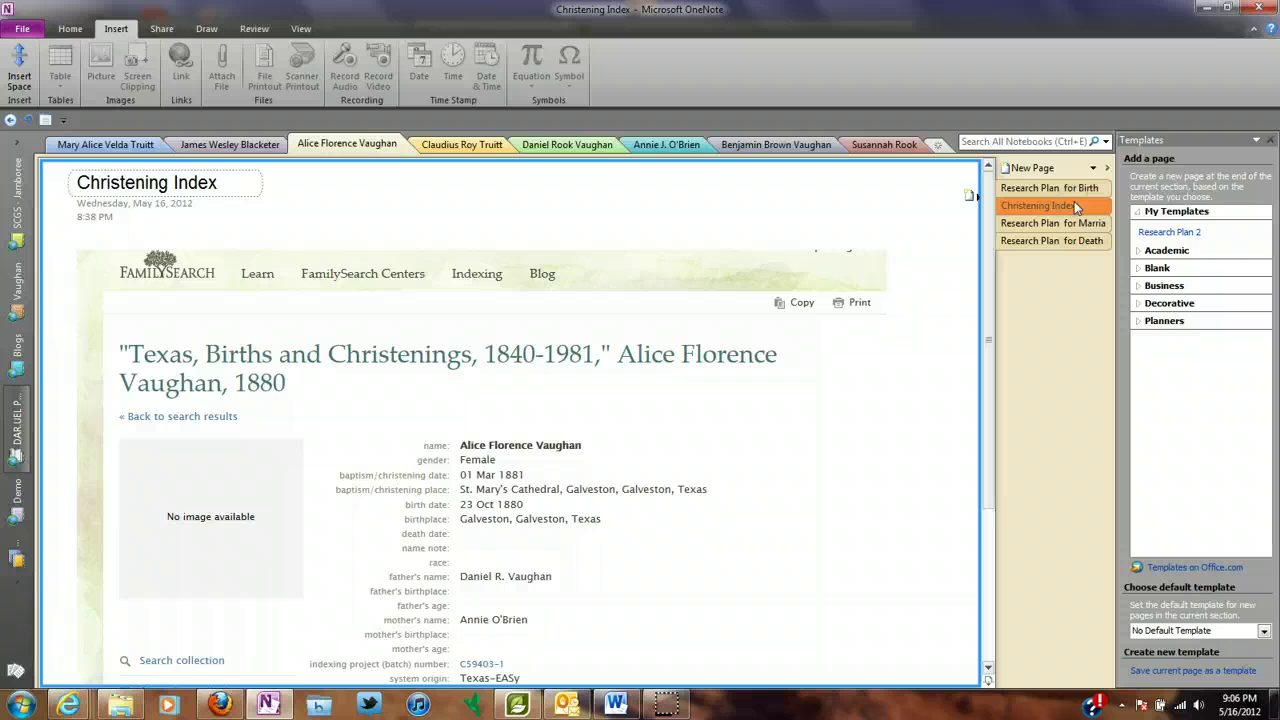
left_click(1036, 207)
right_click(1036, 207)
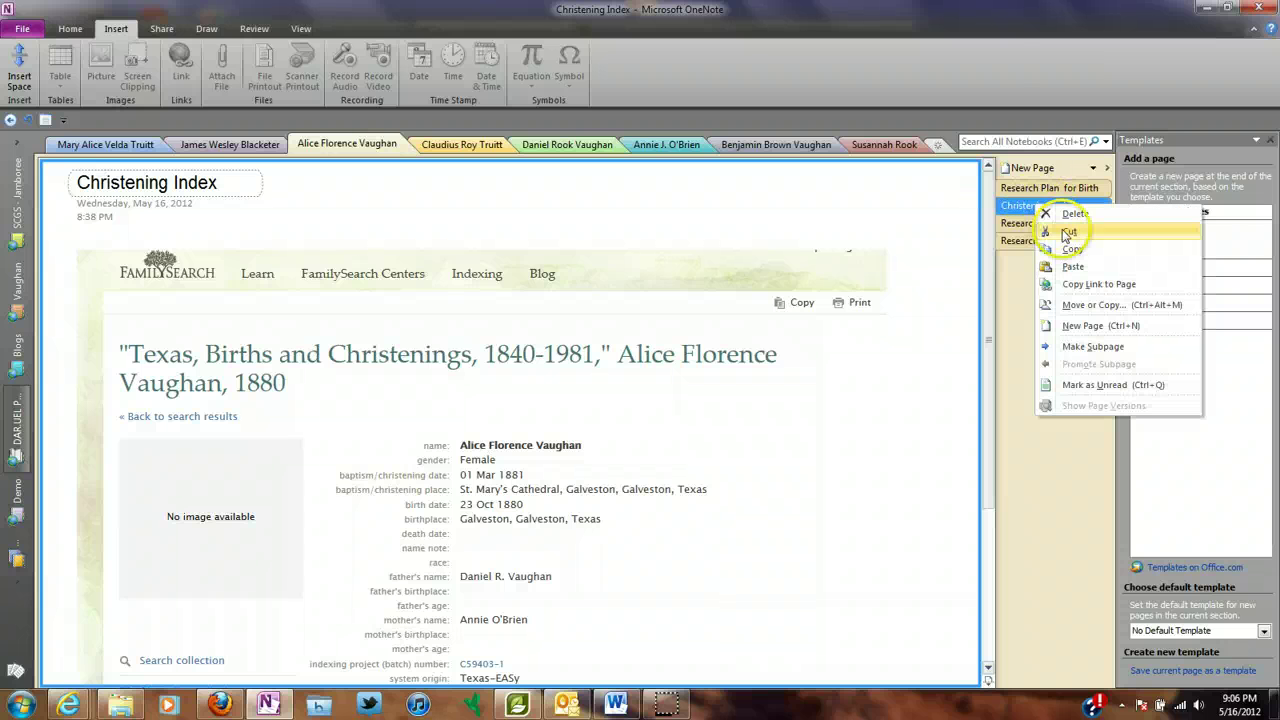
left_click(1088, 347)
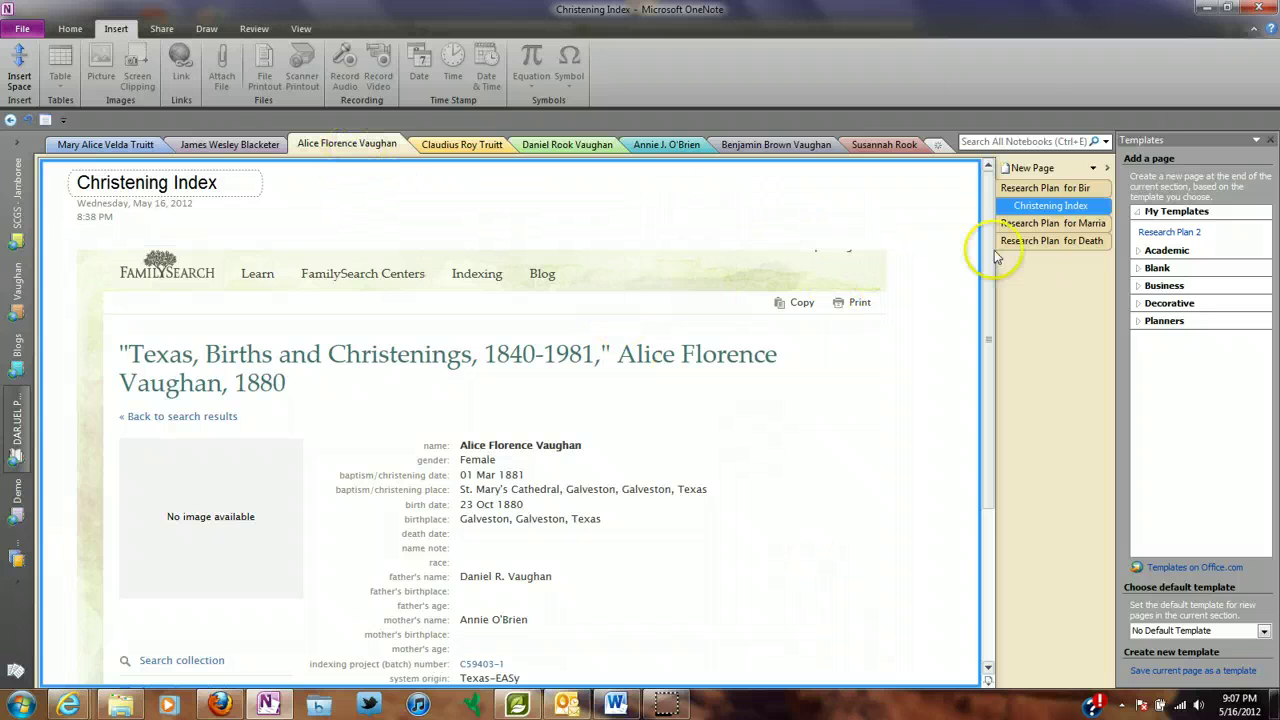
- Add a blank page to the section, switch to Outlook and send the archivist's baptismal-record e-mail to this same OneNote section
left_click(1045, 170)
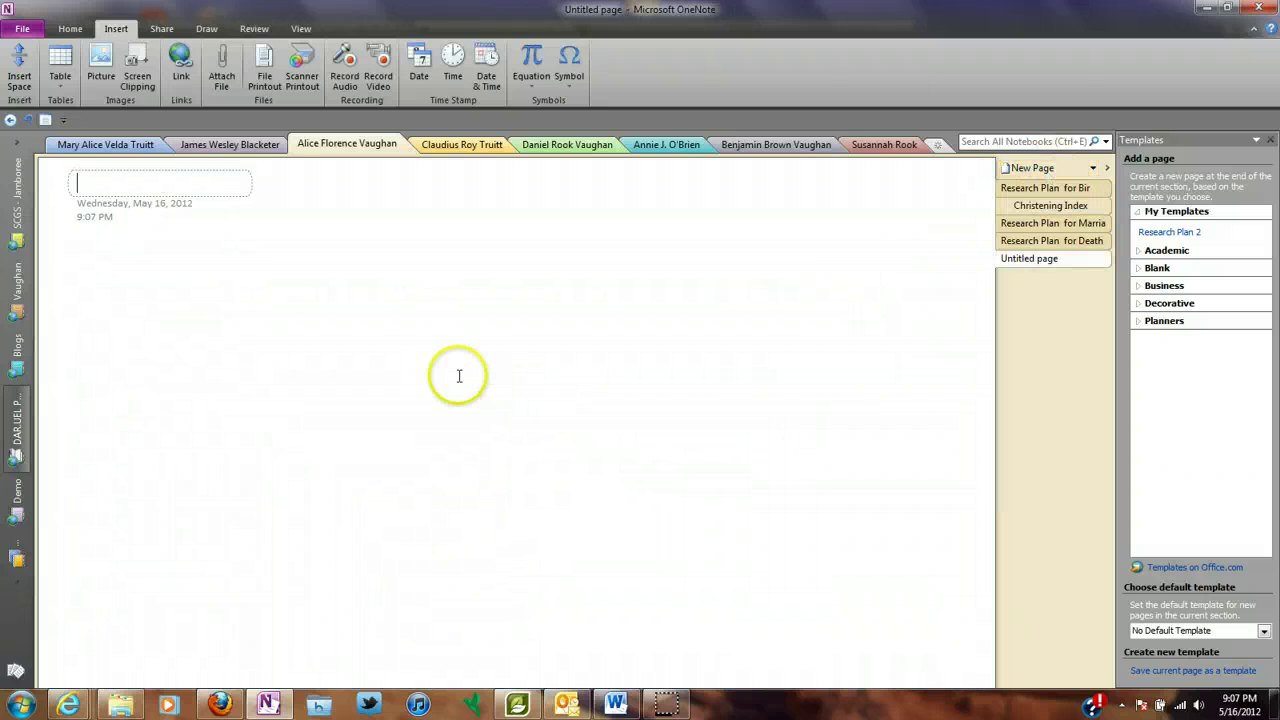
left_click(566, 705)
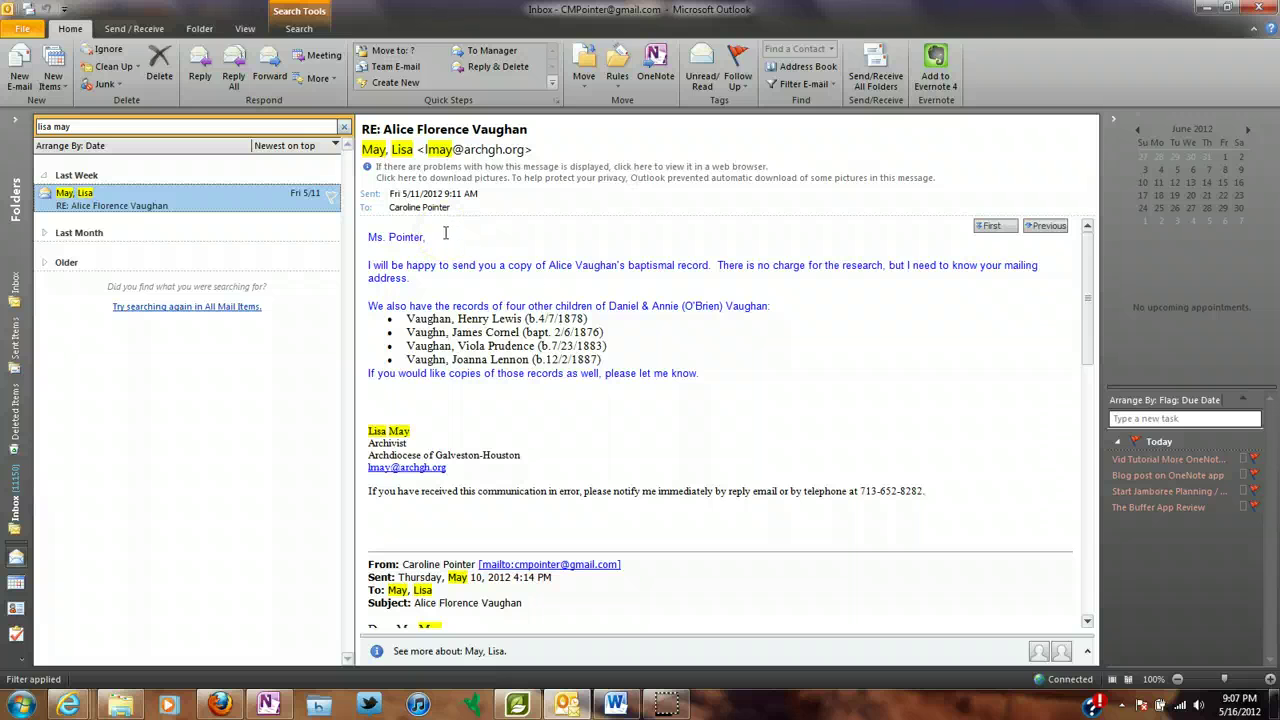
left_click(656, 65)
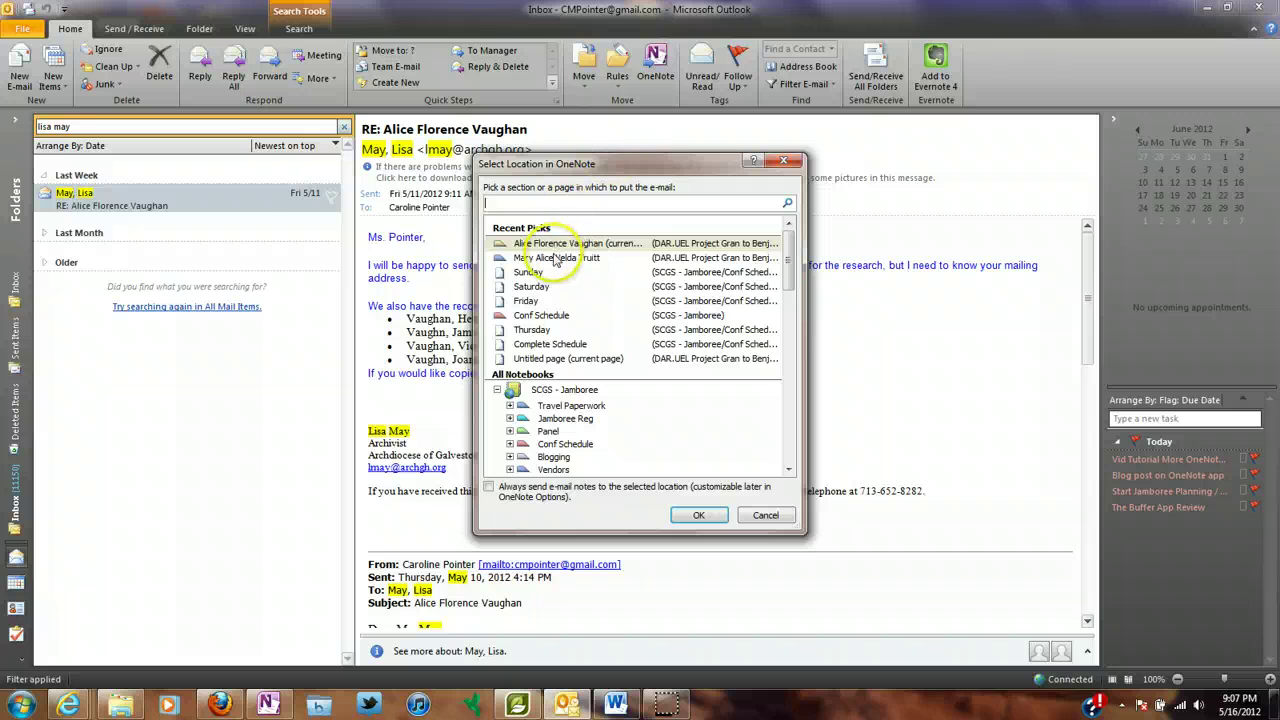
left_click(548, 243)
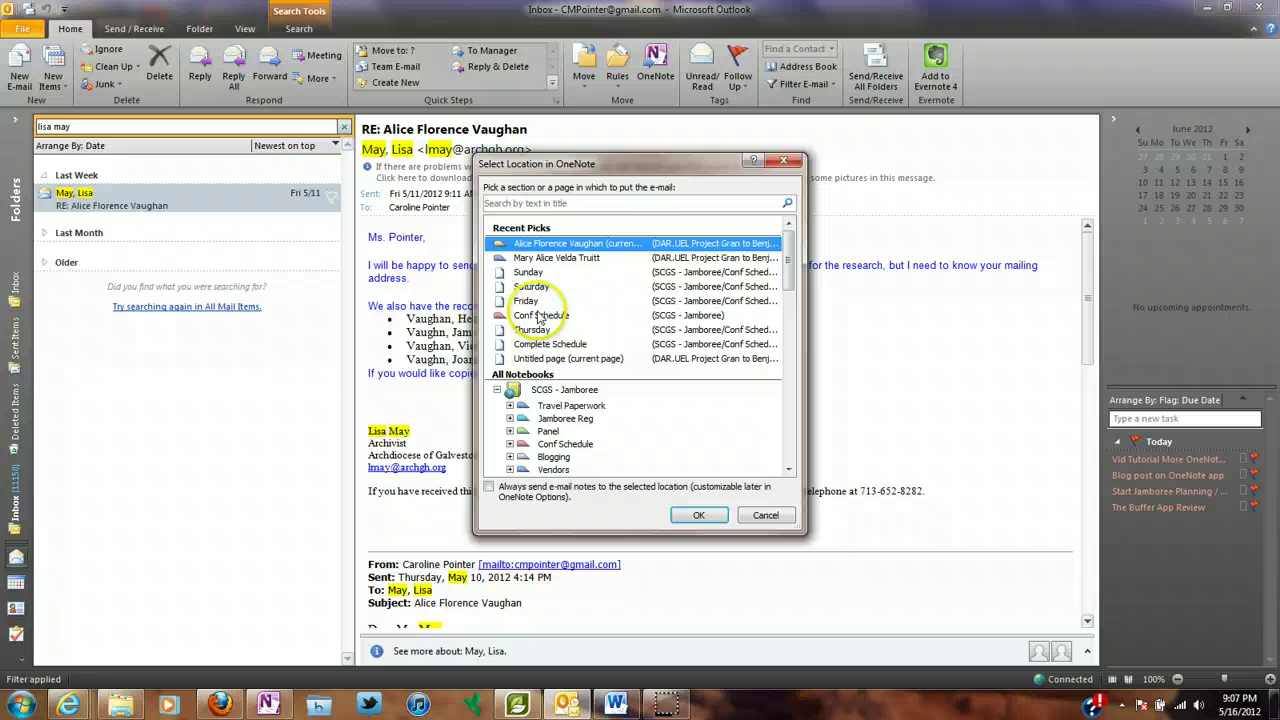
left_click(699, 517)
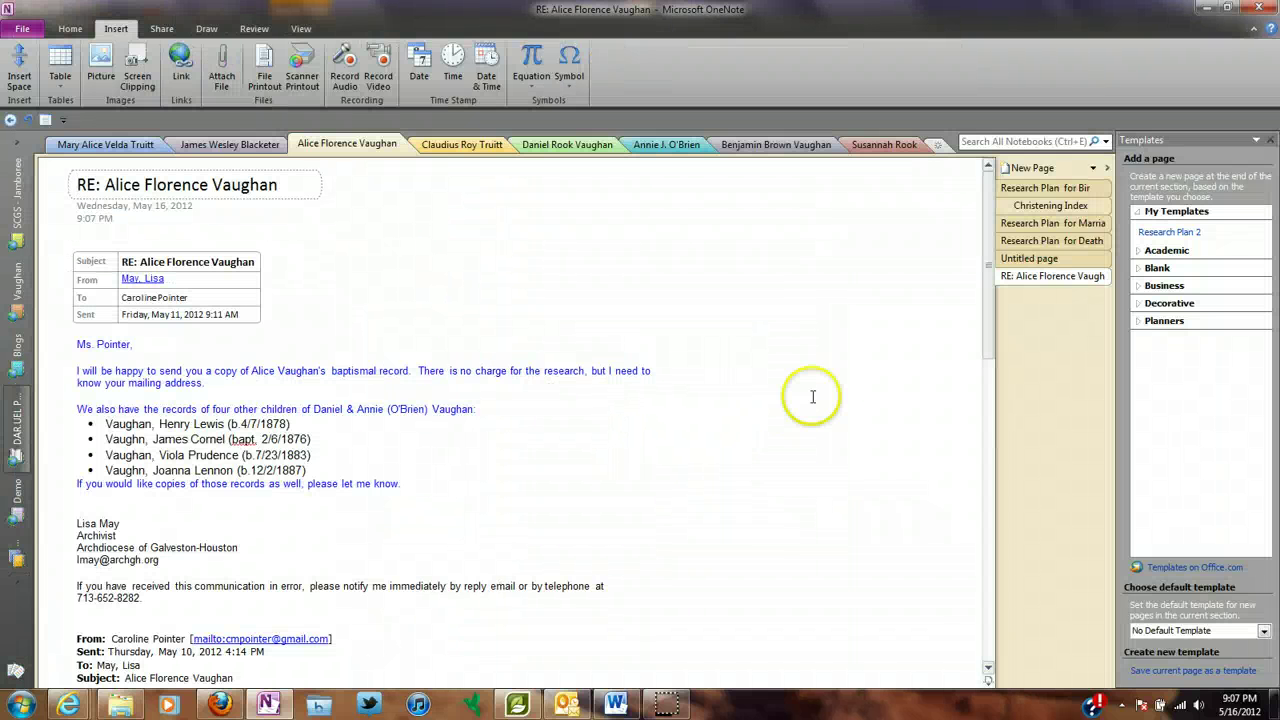
- Look through the imported e-mail page and move it below Christening Index as a subpage of Research Plan for Birth
left_click(516, 326)
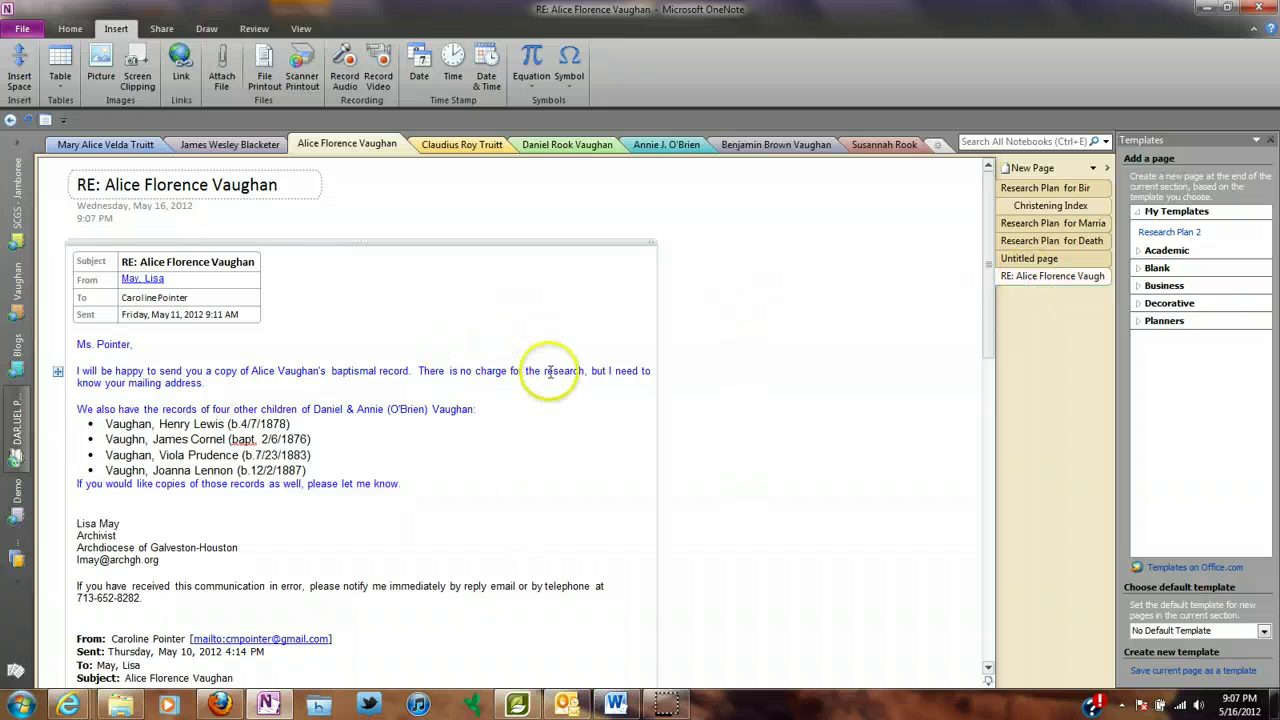
scroll(551, 366, "down", 2)
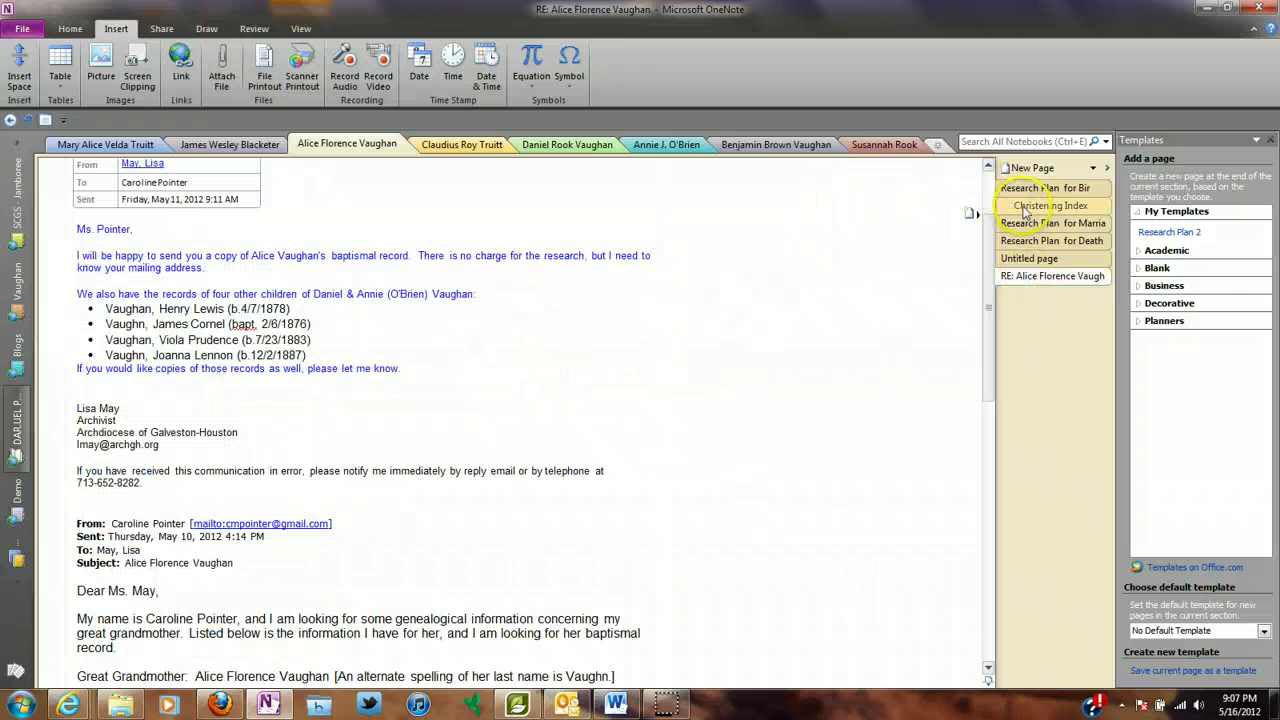
scroll(695, 317, "up", 2)
scroll(695, 317, "down", 6)
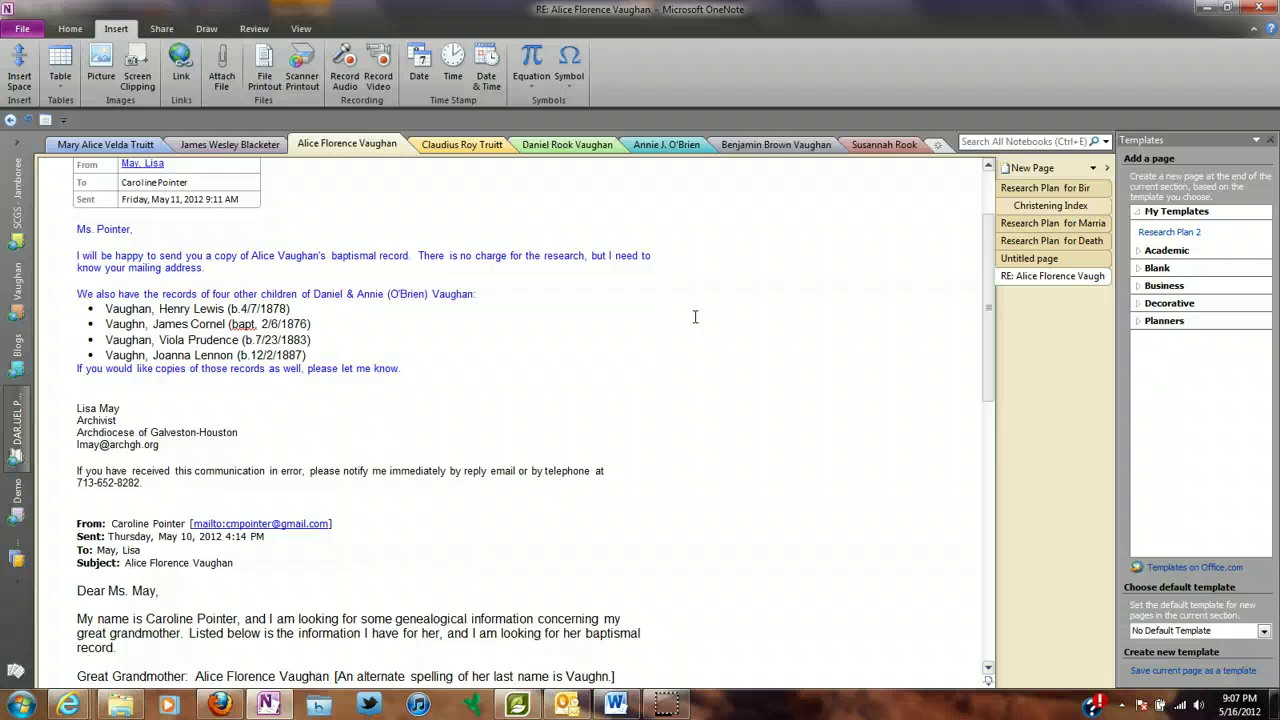
scroll(695, 317, "up", 6)
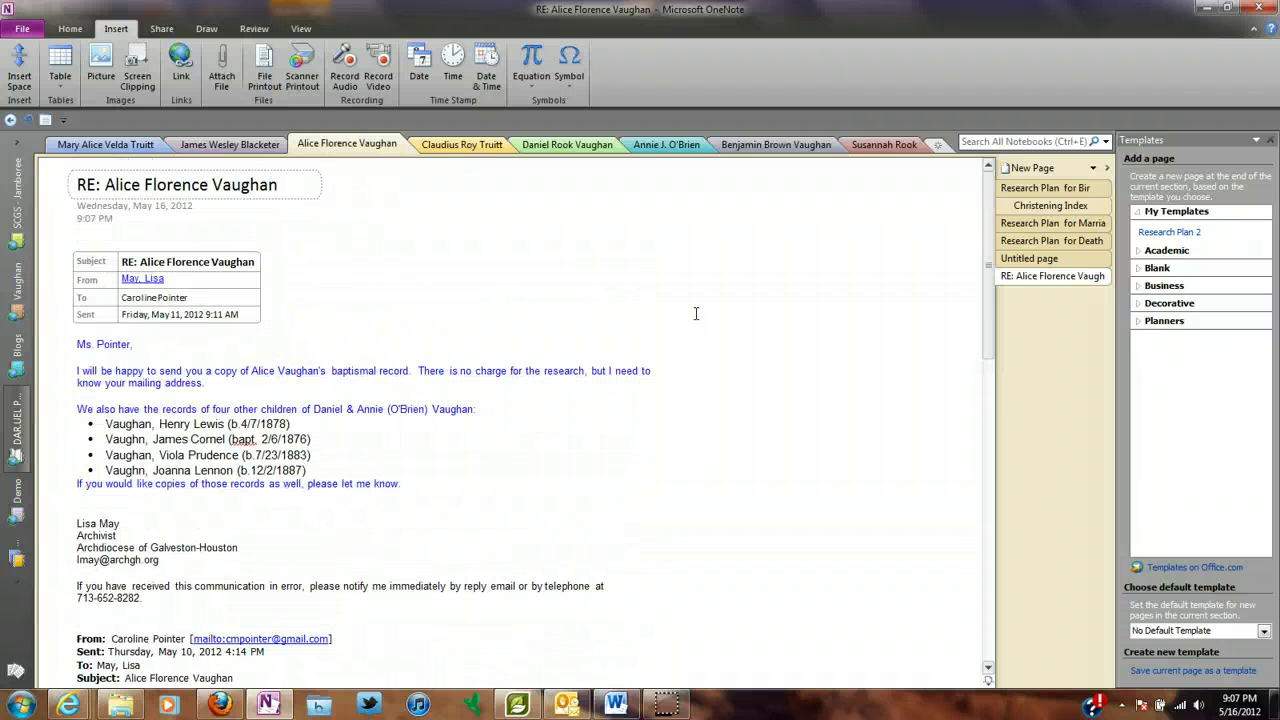
left_click(688, 316)
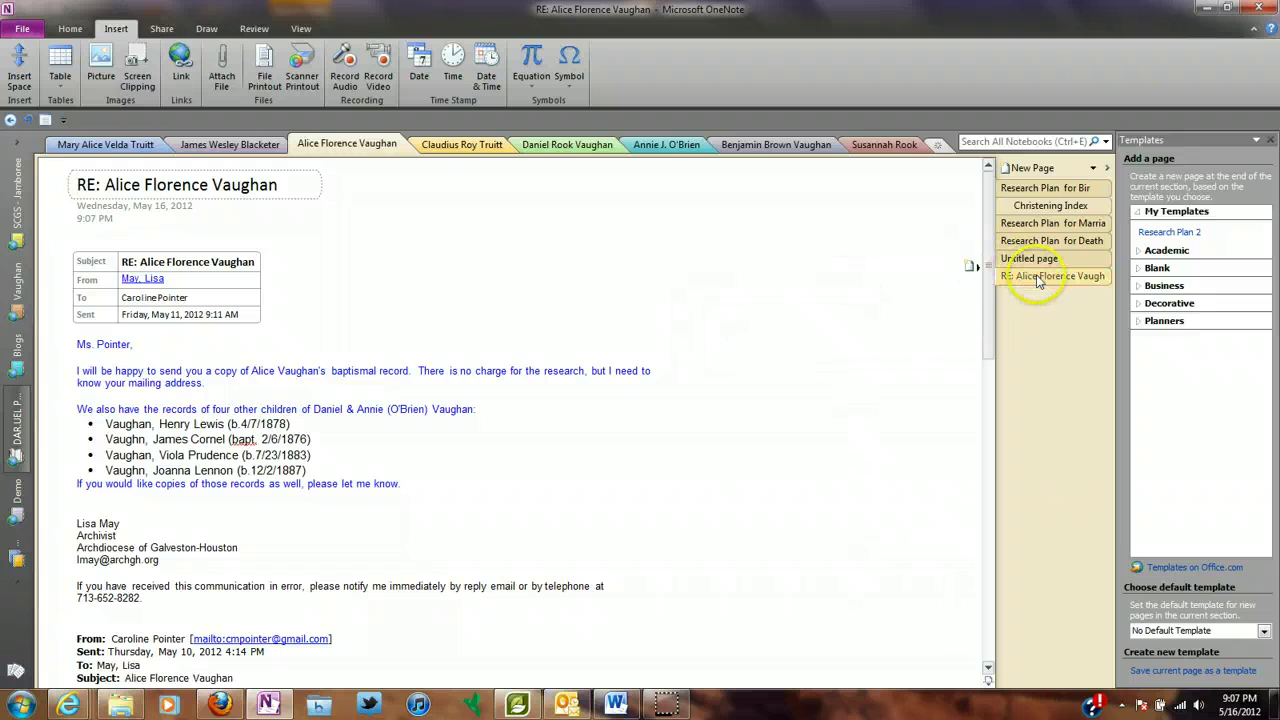
left_click_drag(1036, 275, 1041, 222)
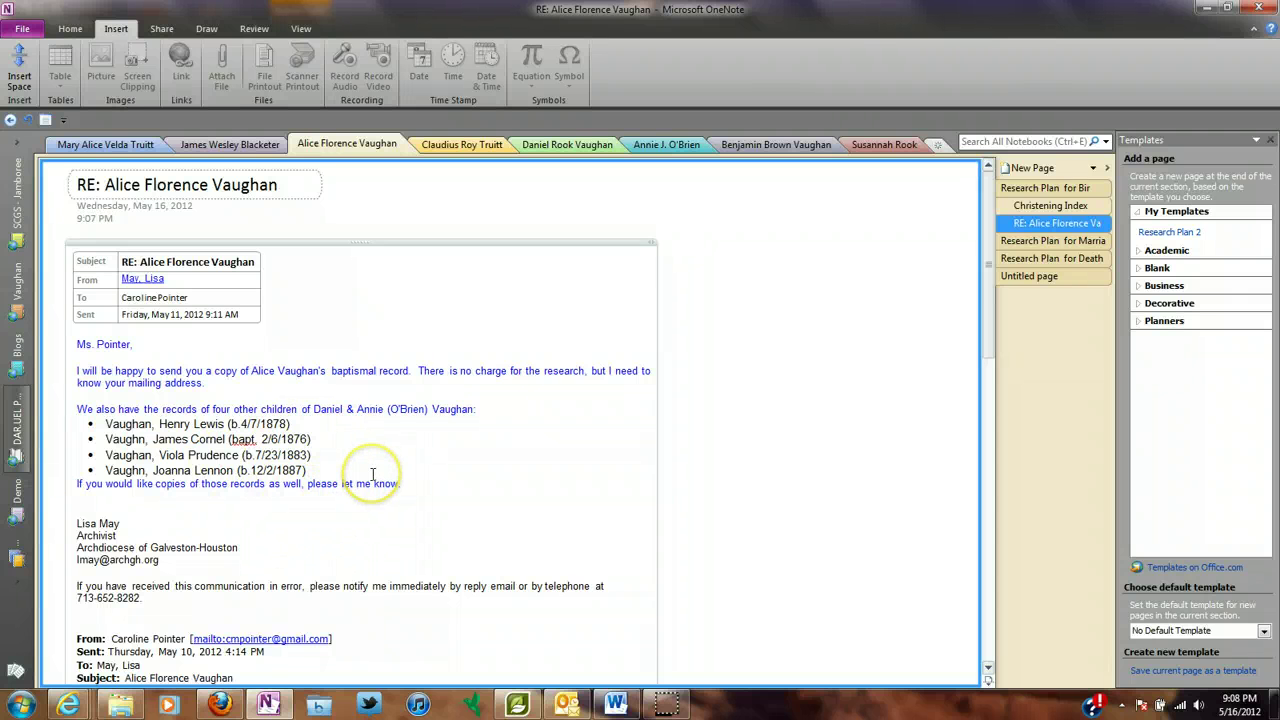
- Open the Research Plan for Marriage page in the fifth person's section and review its sources and strategy questions
scroll(372, 474, "down", 1)
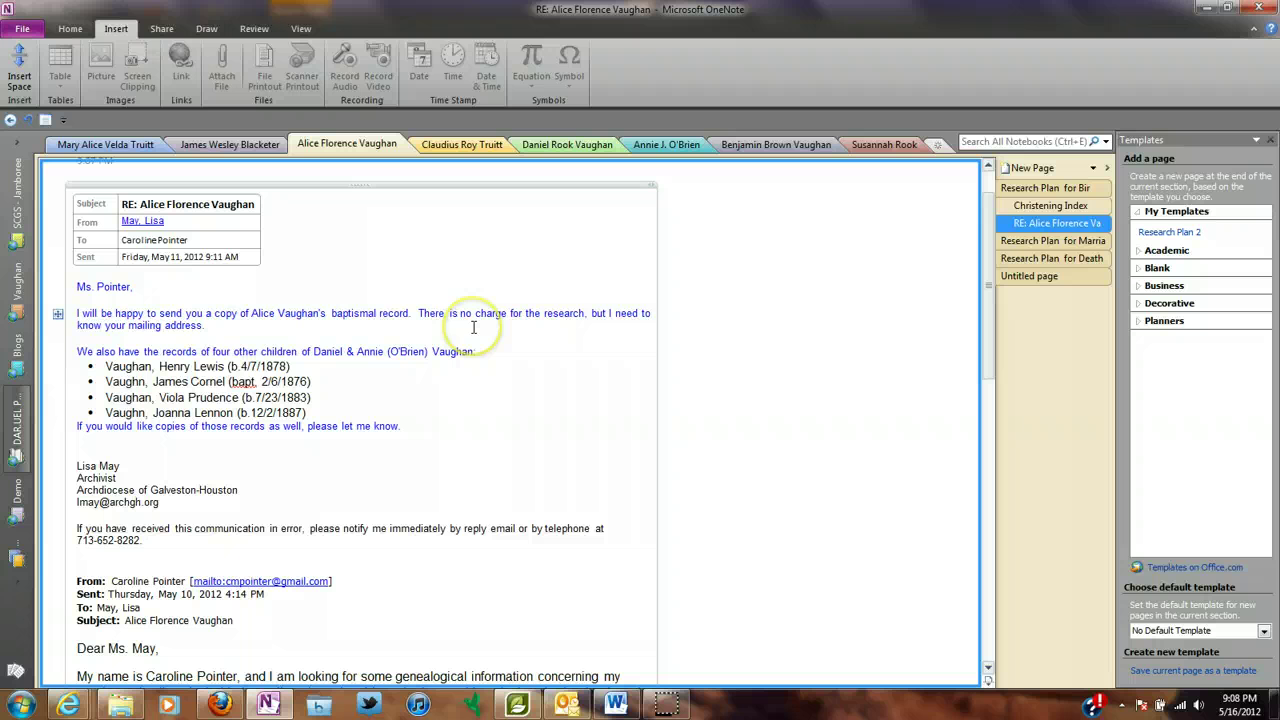
left_click(560, 146)
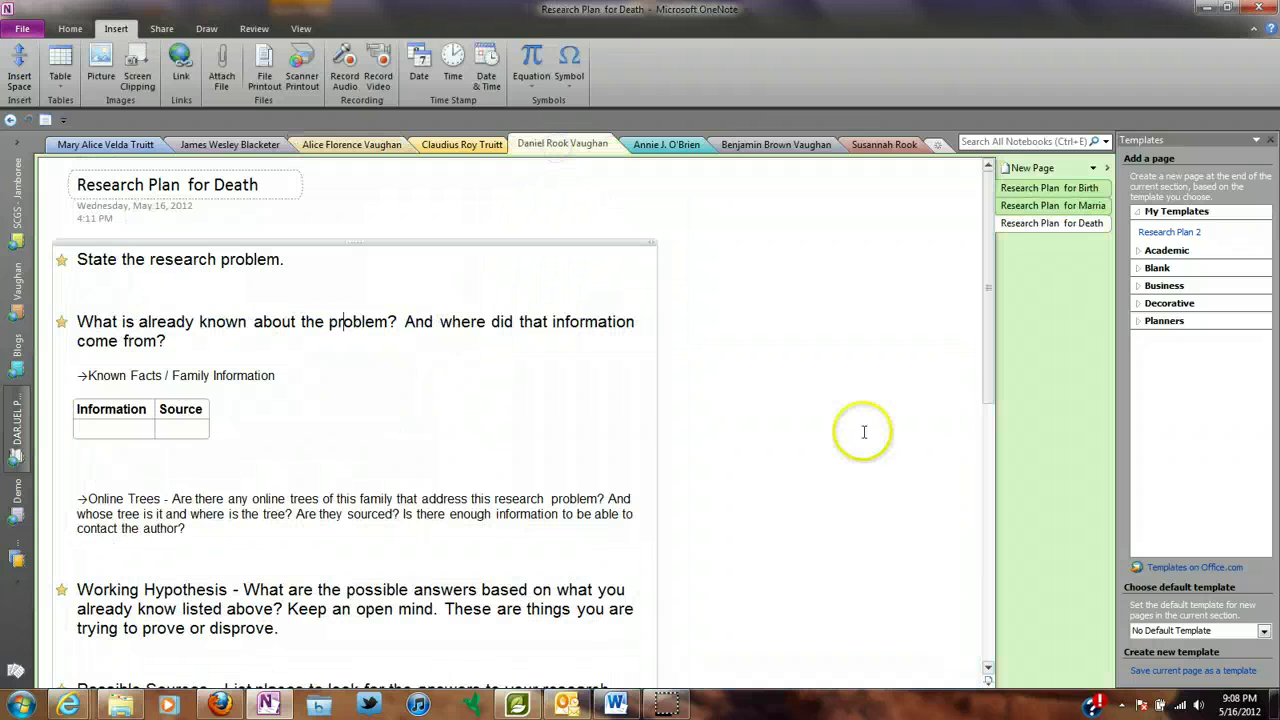
left_click(1063, 188)
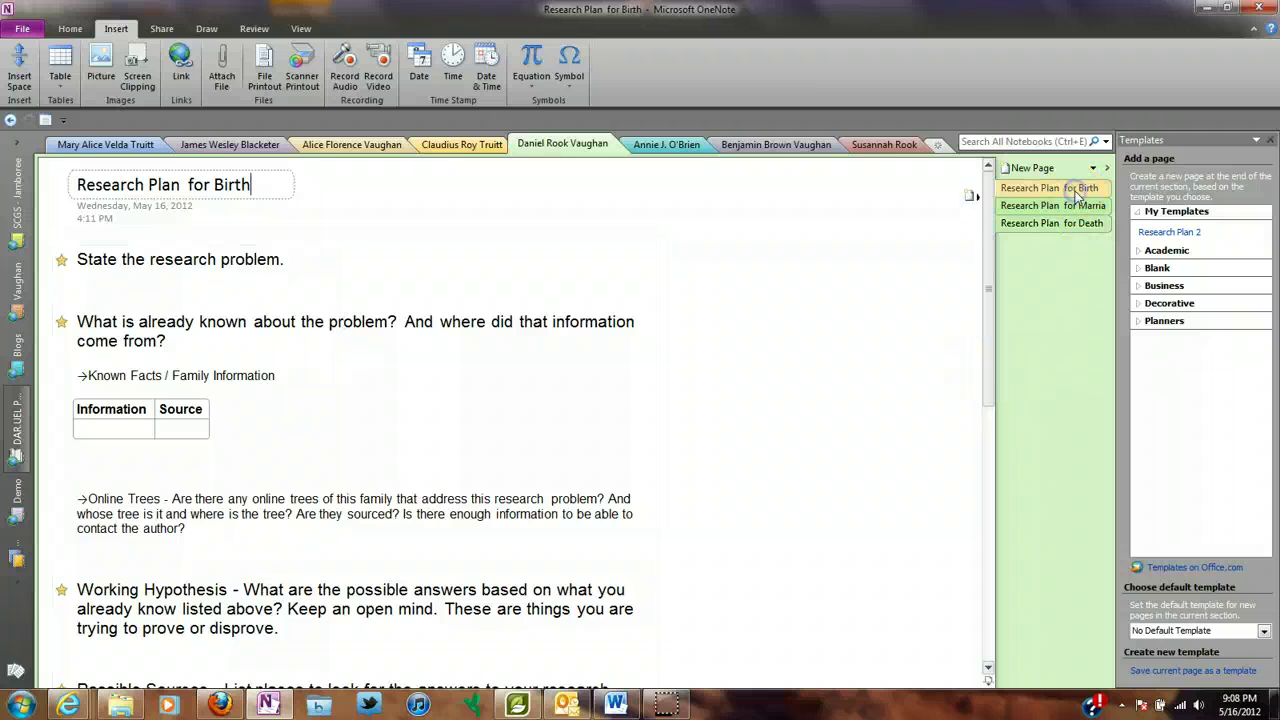
left_click(1073, 207)
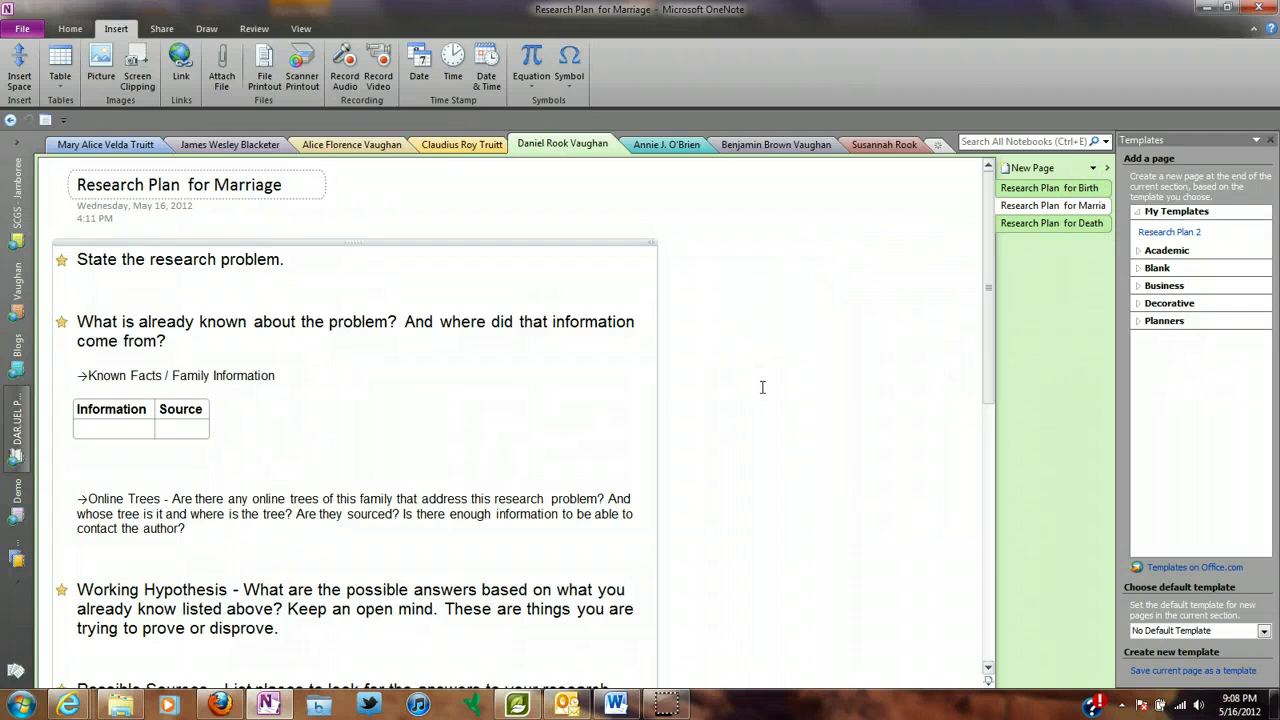
scroll(762, 387, "down", 3)
scroll(762, 387, "down", 3)
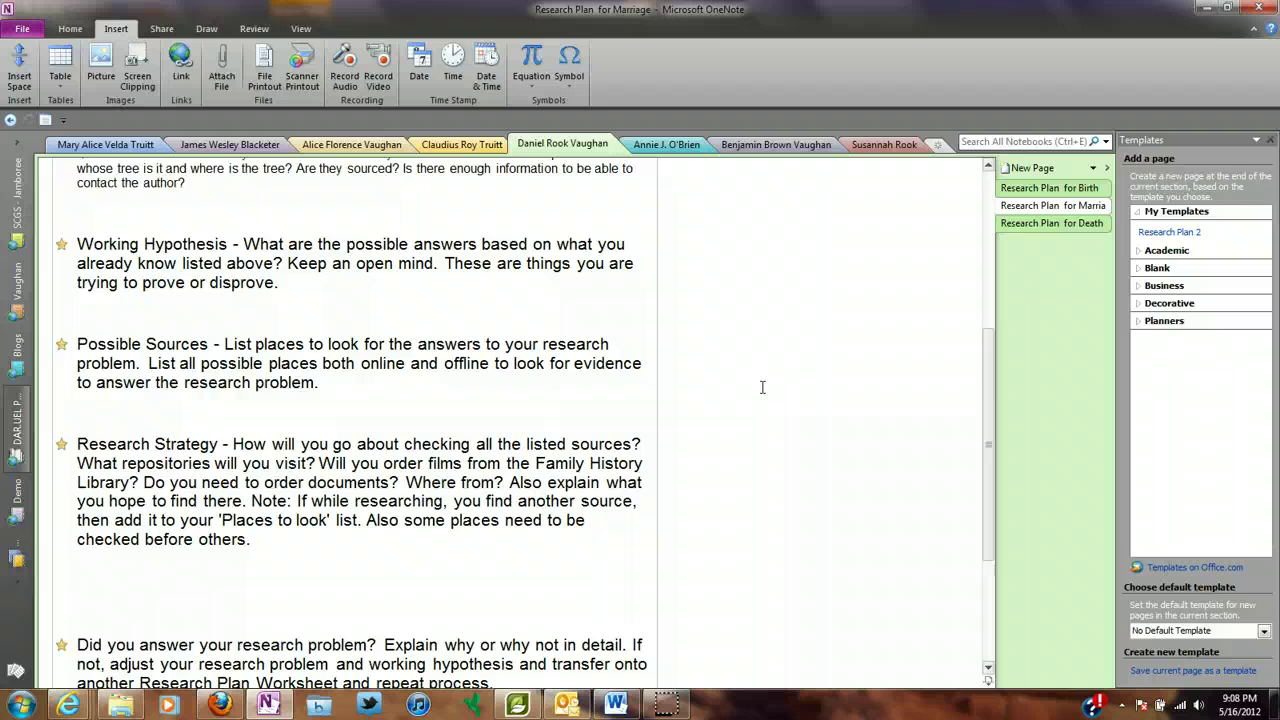
scroll(762, 387, "down", 3)
scroll(762, 387, "up", 2)
- Insert a link beside Research Strategy to the archivist's e-mail subpage in the third person's section and start a new line beneath it
left_click(671, 380)
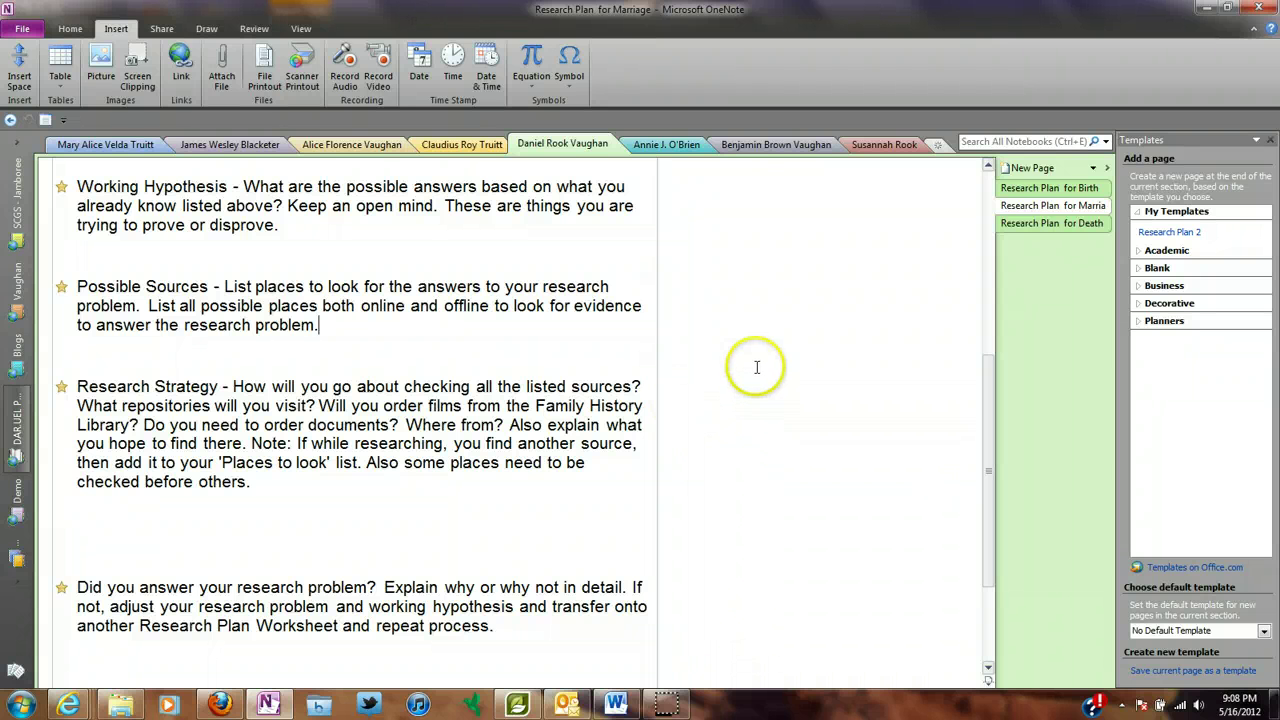
left_click(685, 370)
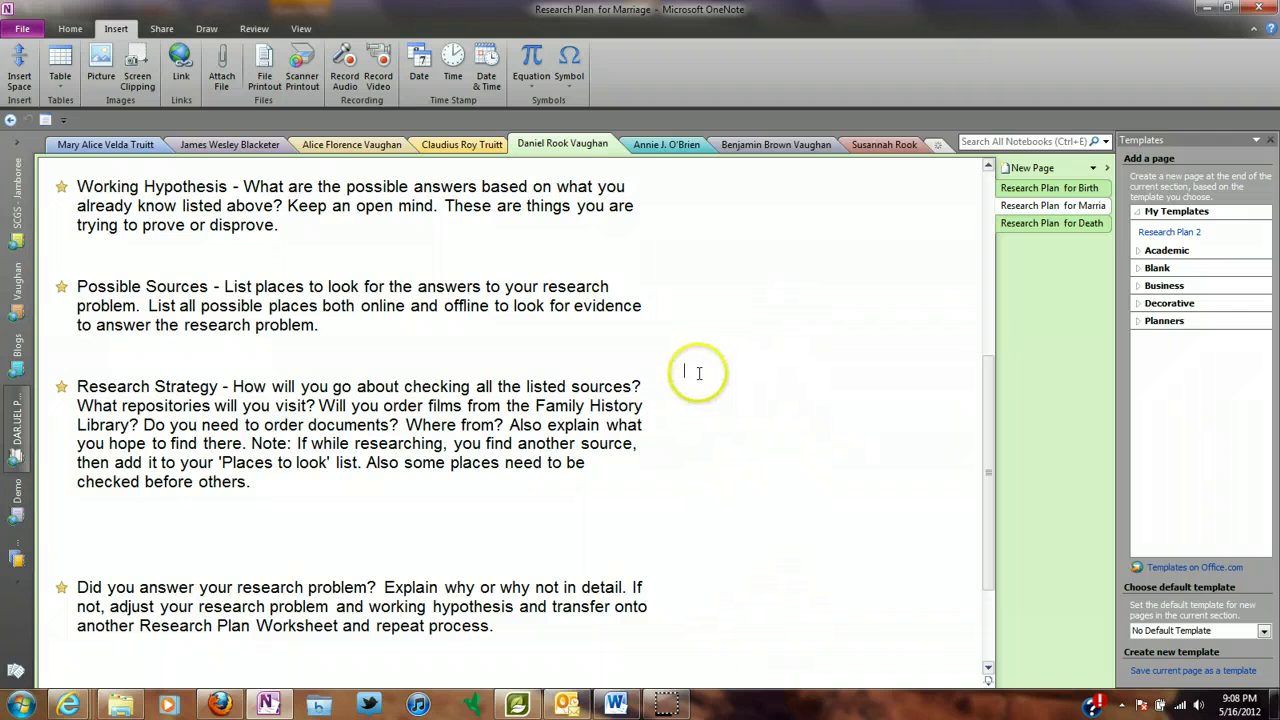
left_click(181, 60)
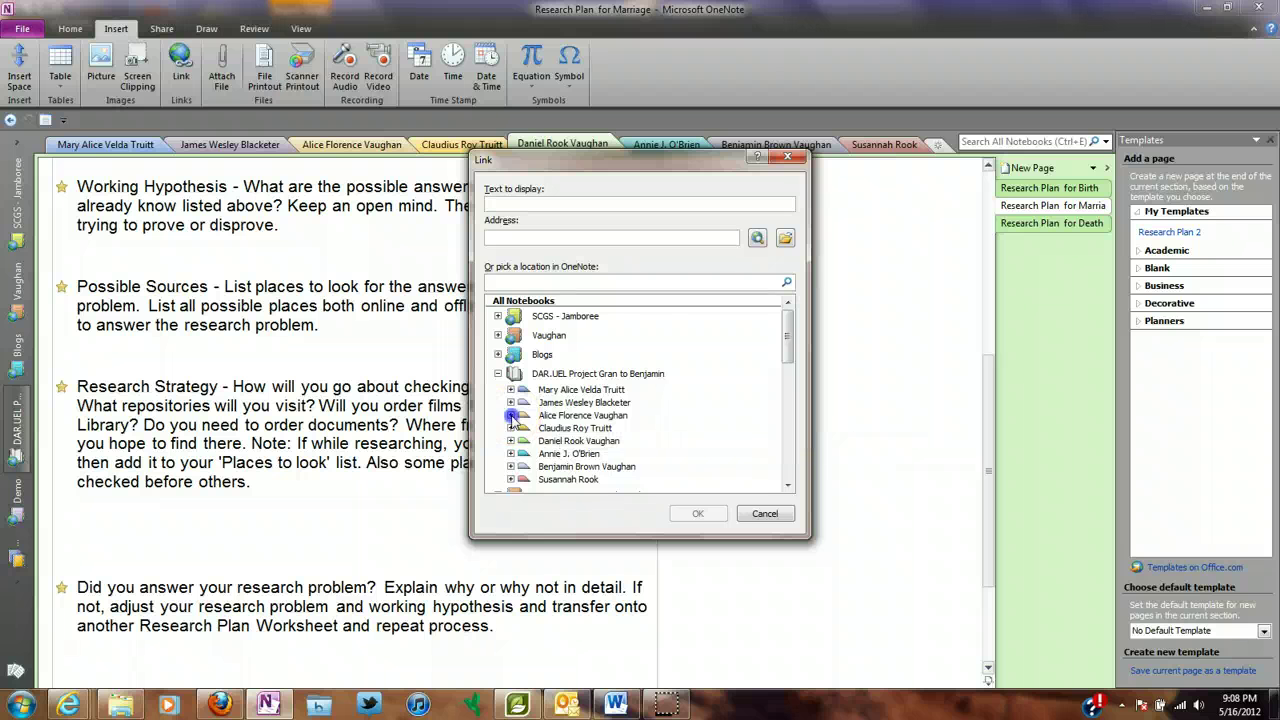
left_click(511, 416)
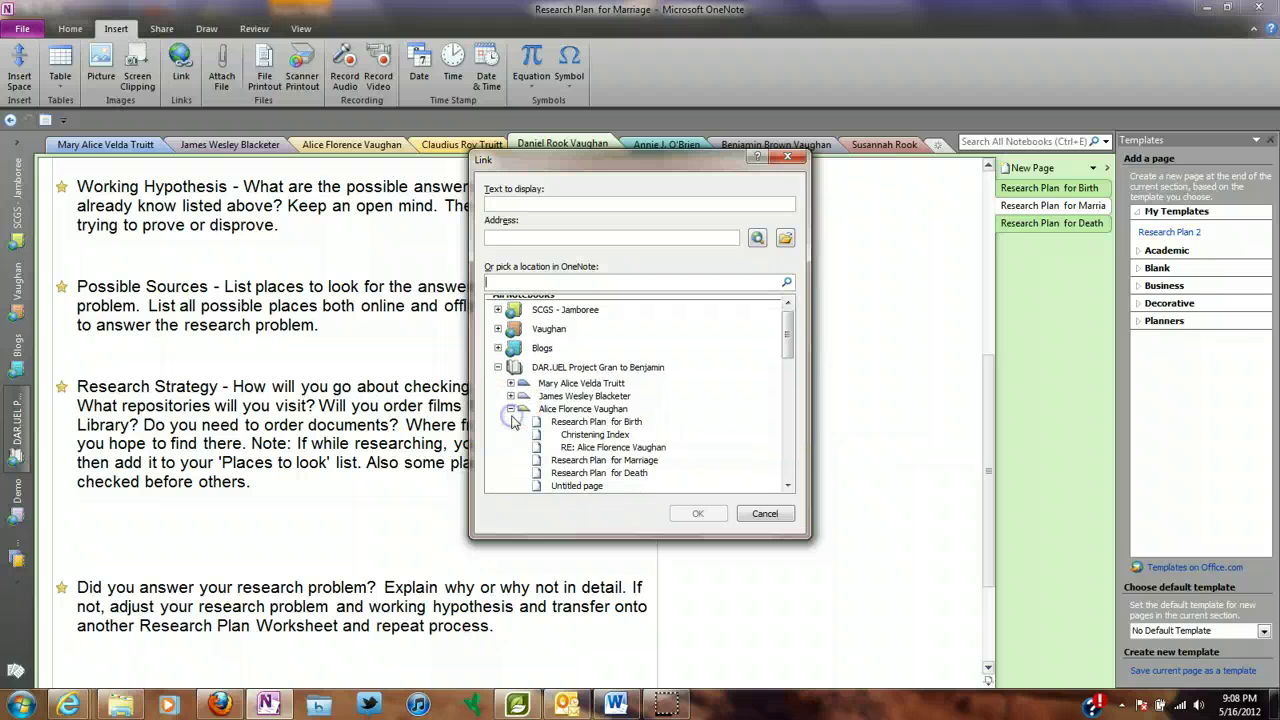
left_click(586, 448)
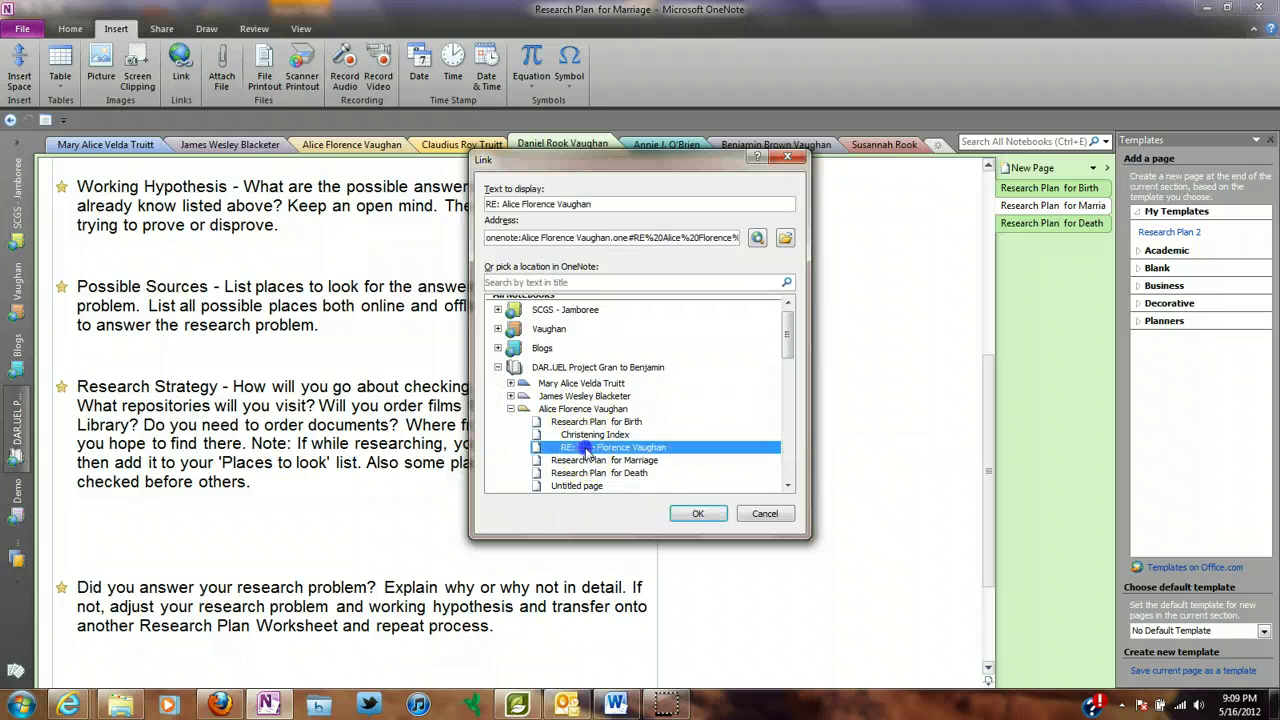
left_click(688, 516)
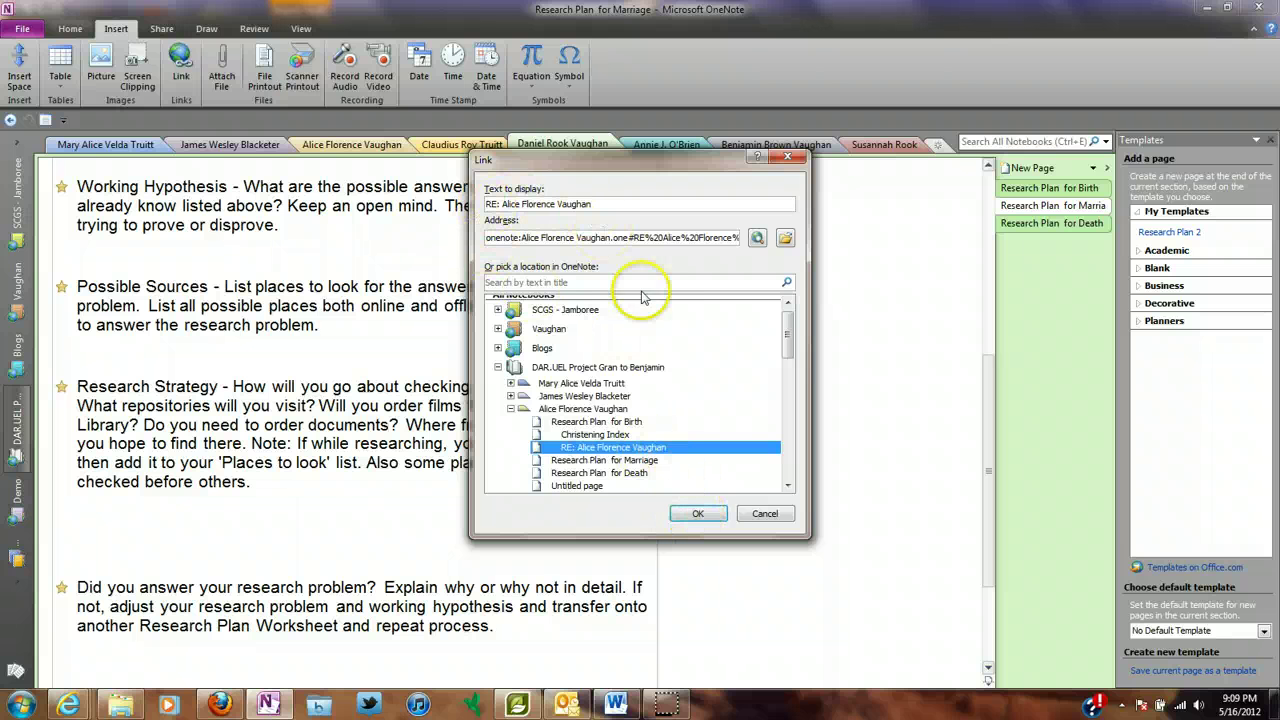
left_click(700, 514)
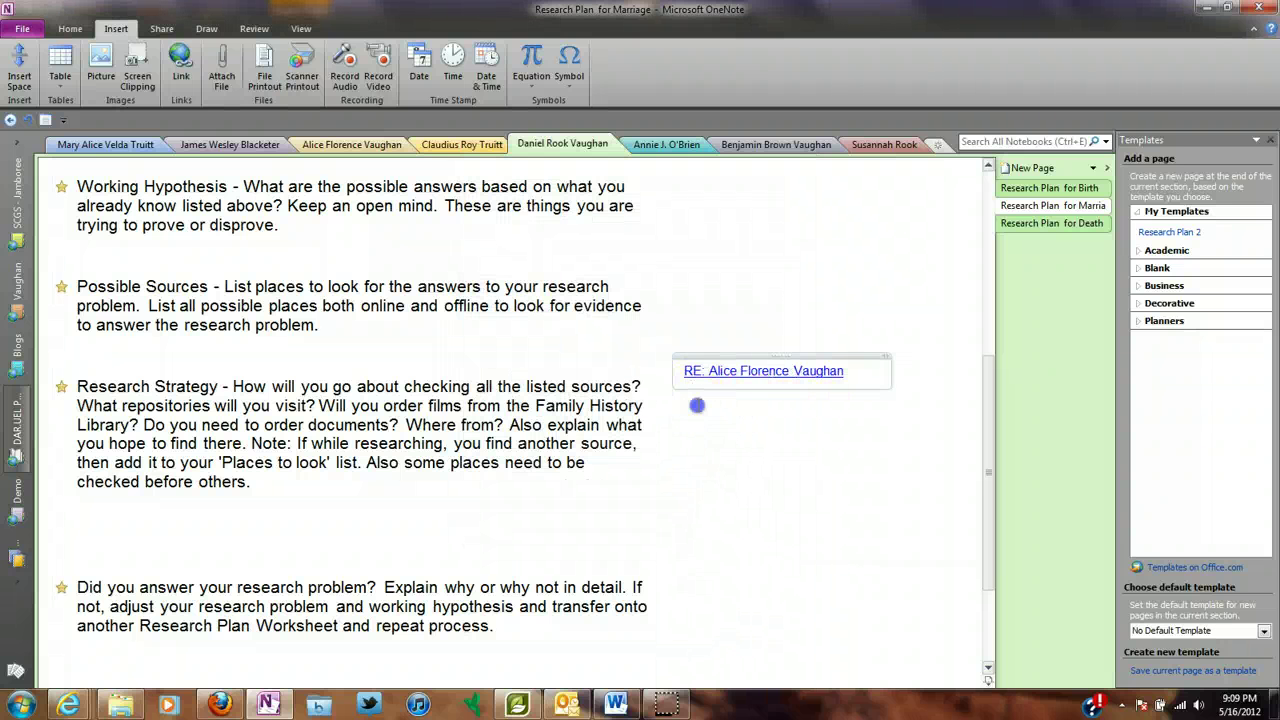
key("Return")
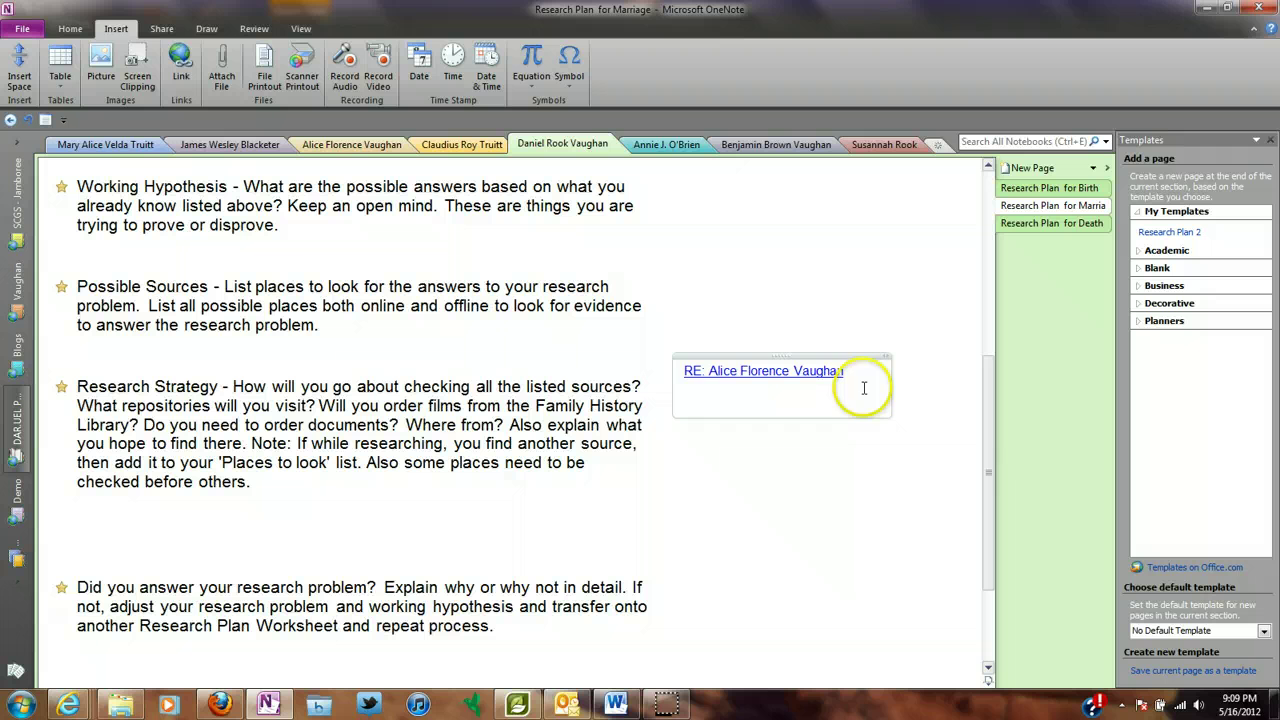
left_click(715, 402)
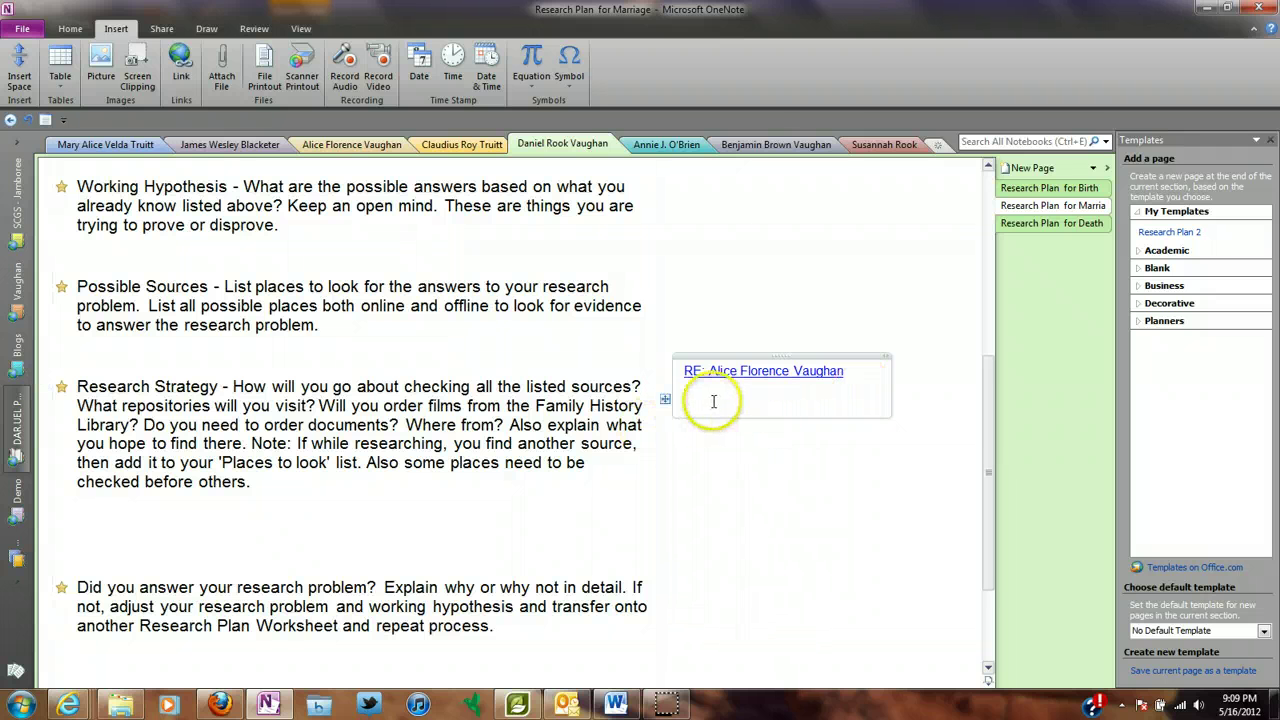
- Follow the link beside Research Strategy to the archivist's e-mail page and close the Templates pane
left_click(755, 372)
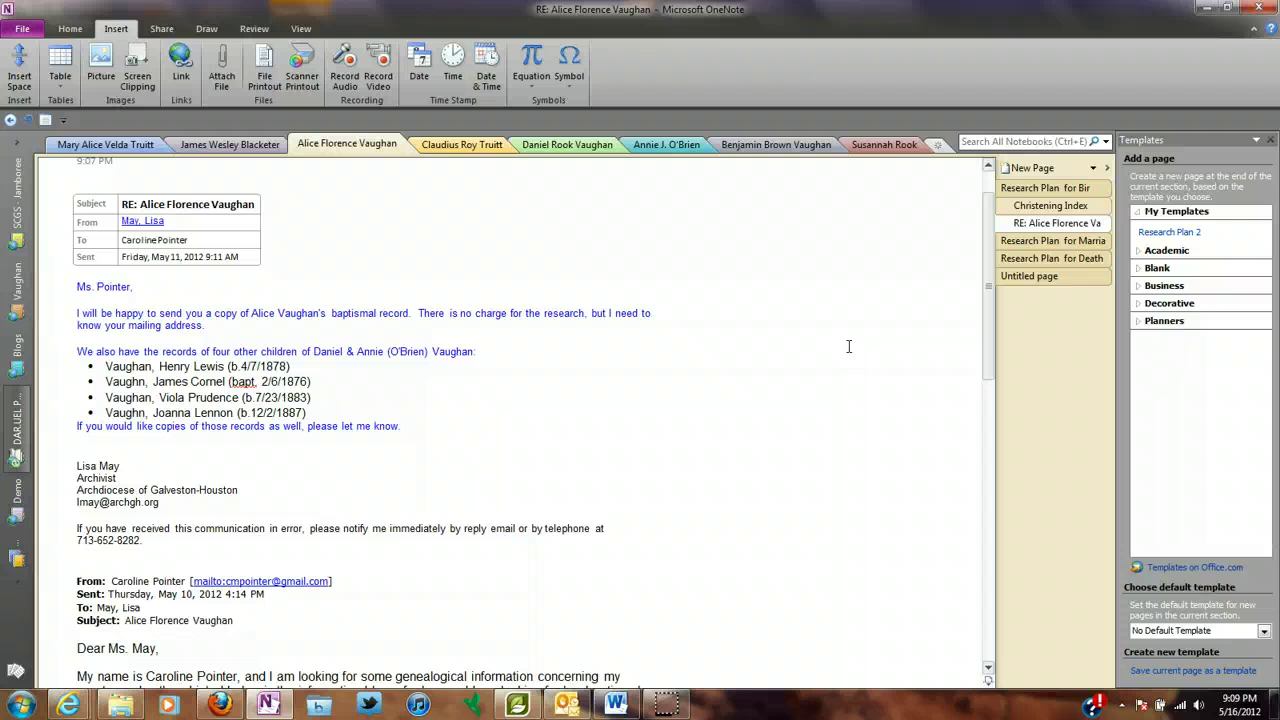
left_click(1271, 144)
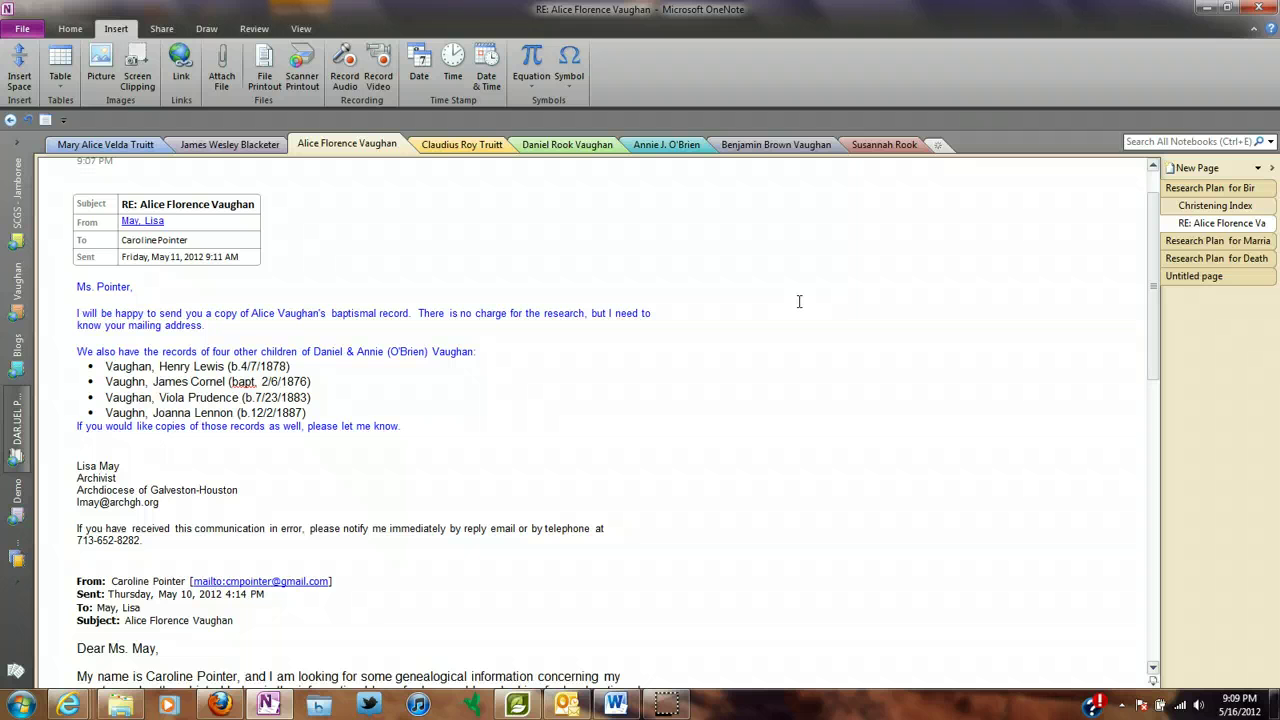
left_click(814, 288)
left_click(810, 283)
left_click(821, 265)
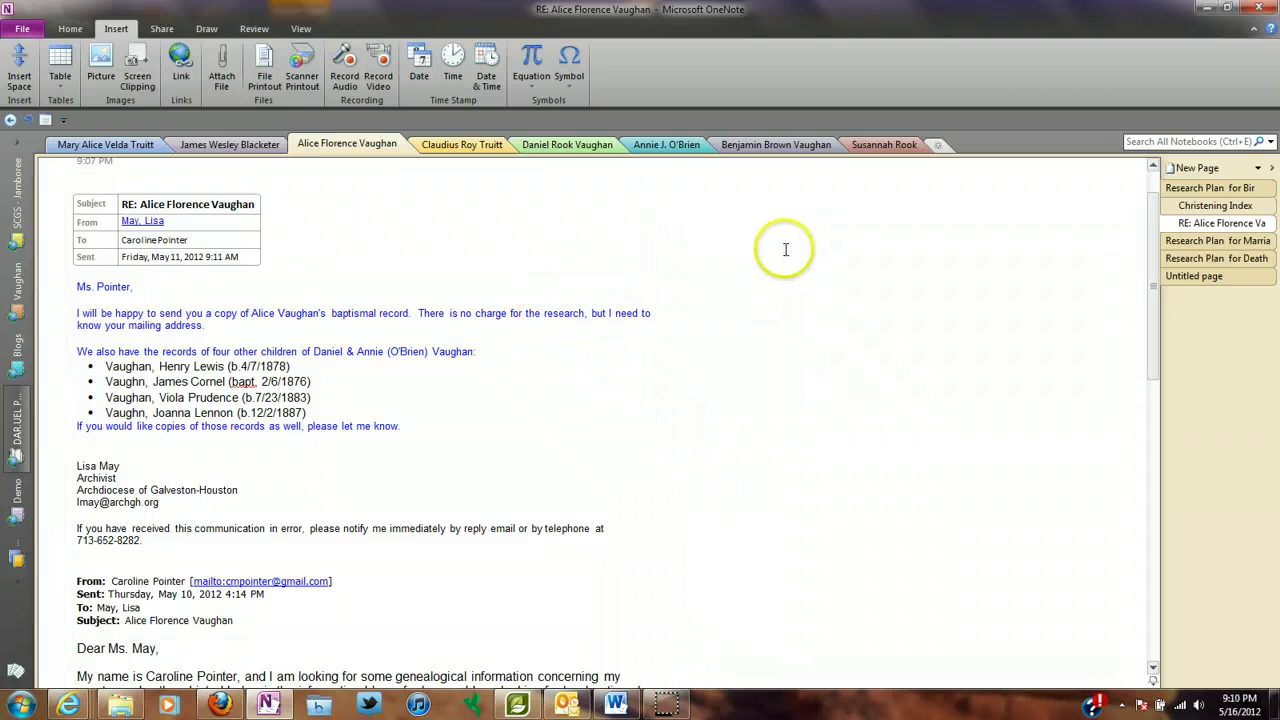
left_click(299, 32)
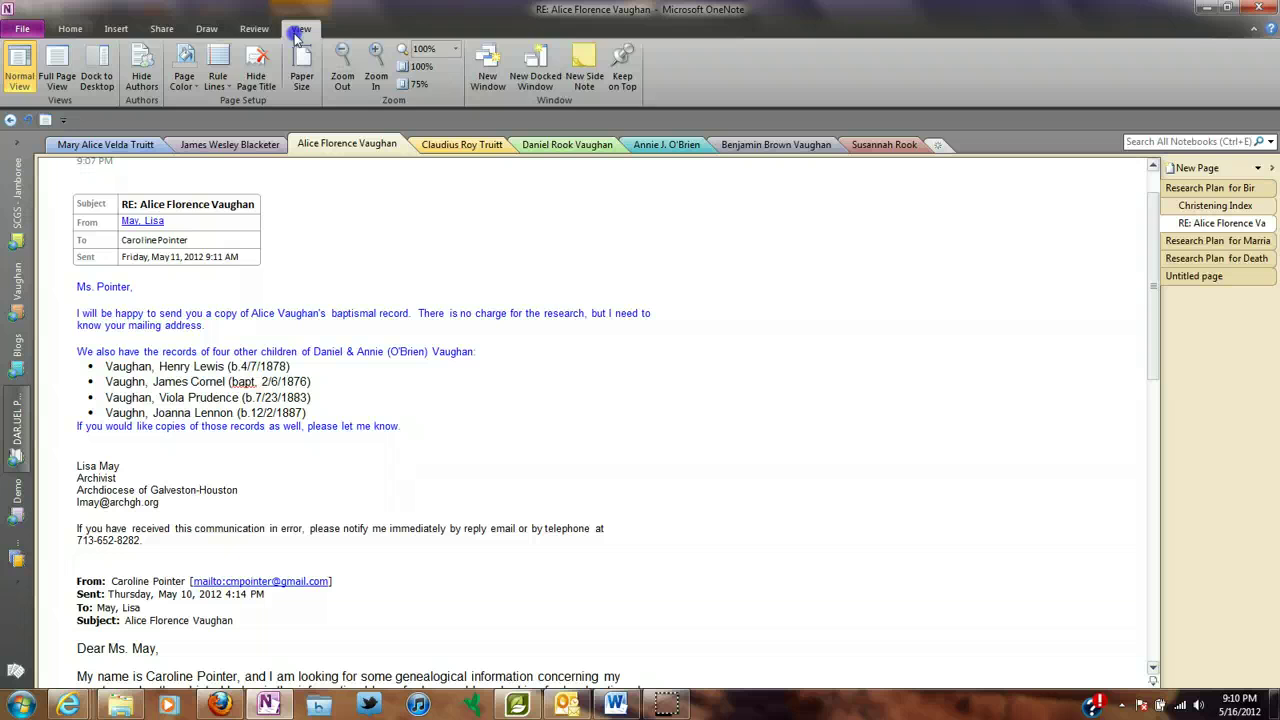
left_click(254, 30)
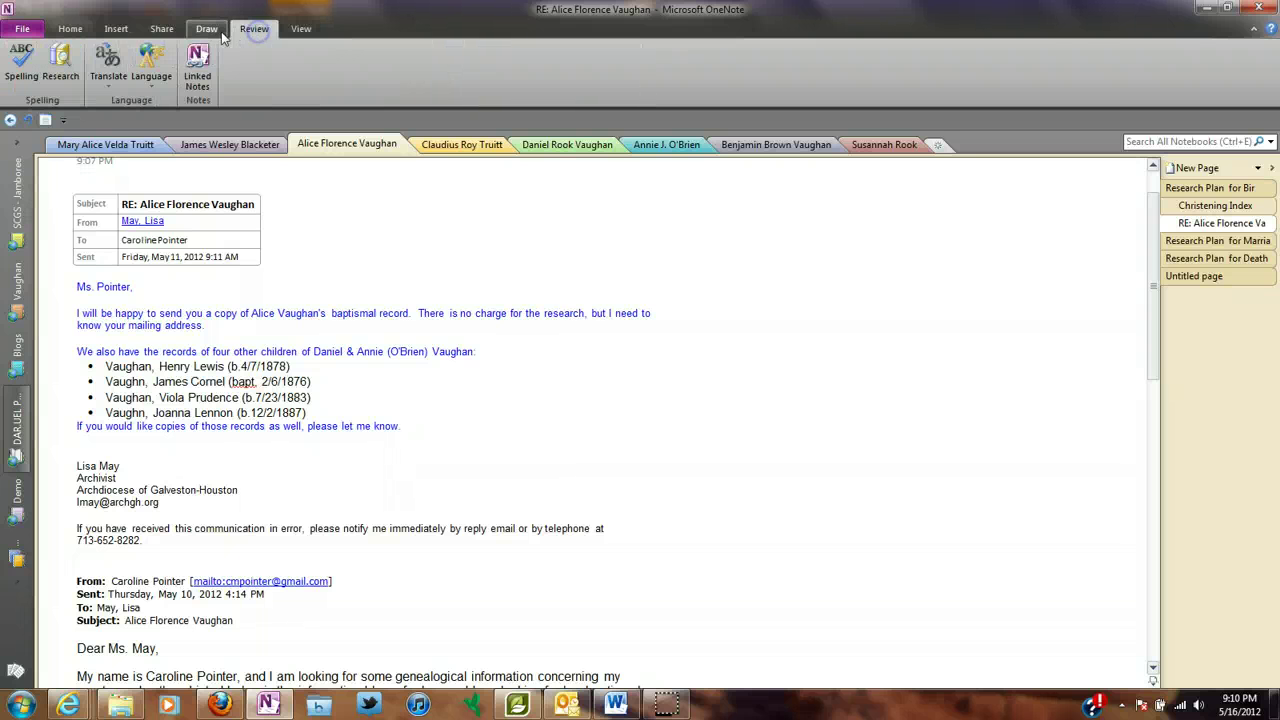
left_click(199, 80)
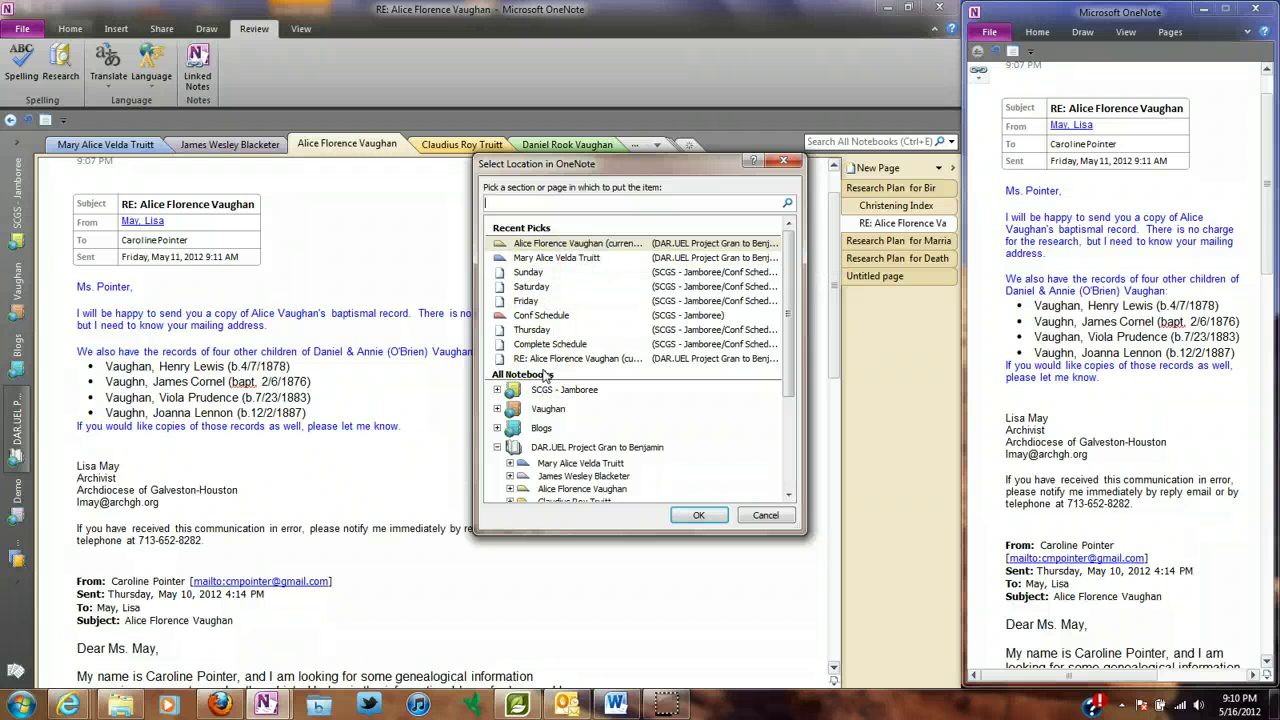
left_click(1065, 115)
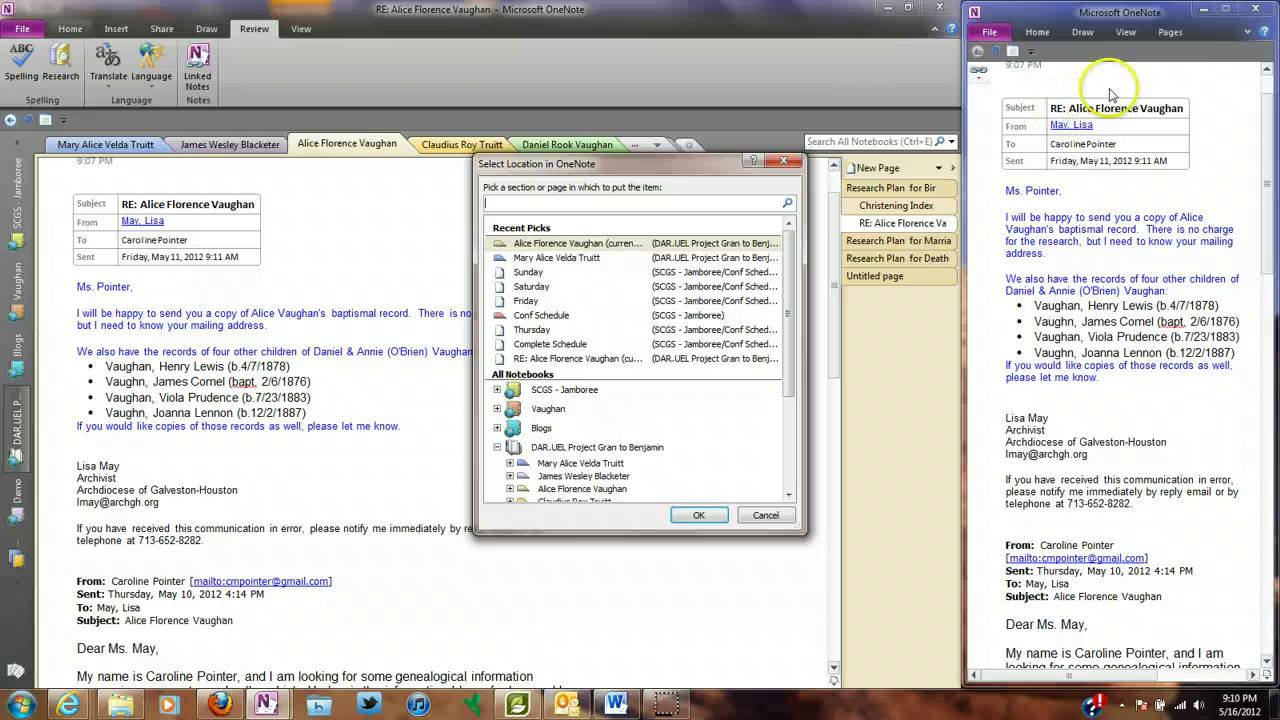
left_click(1172, 33)
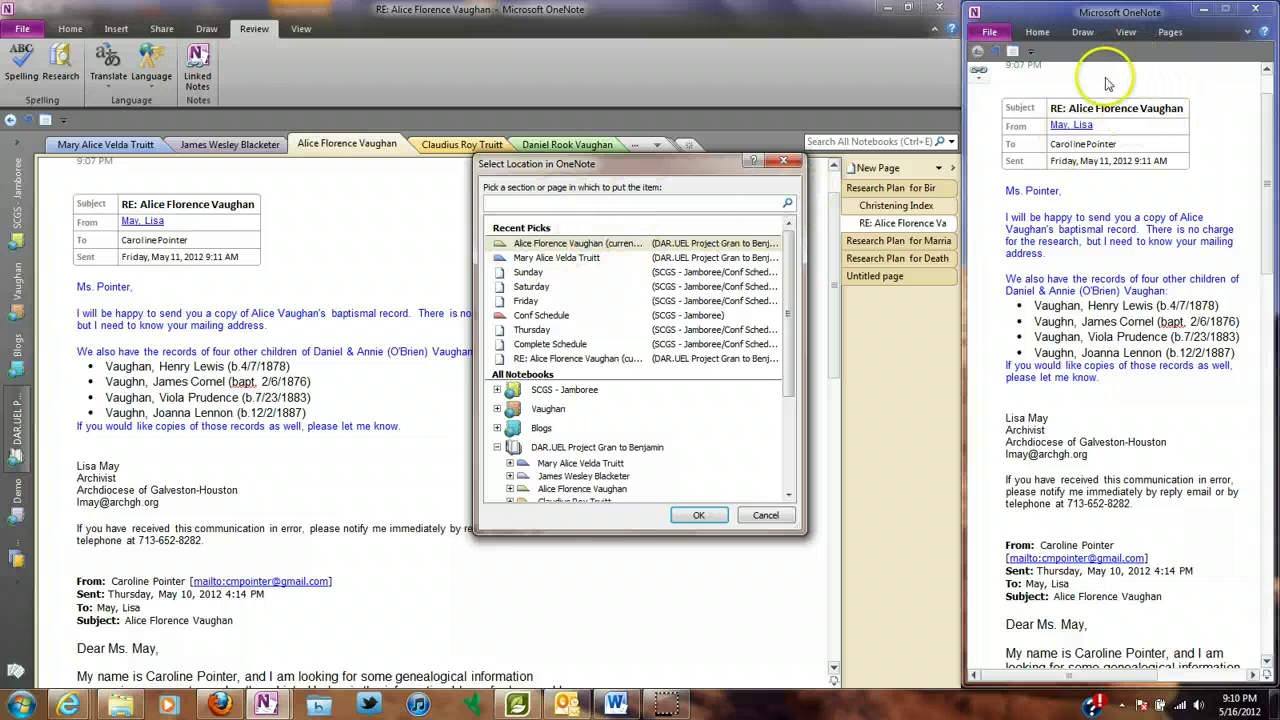
left_click(785, 163)
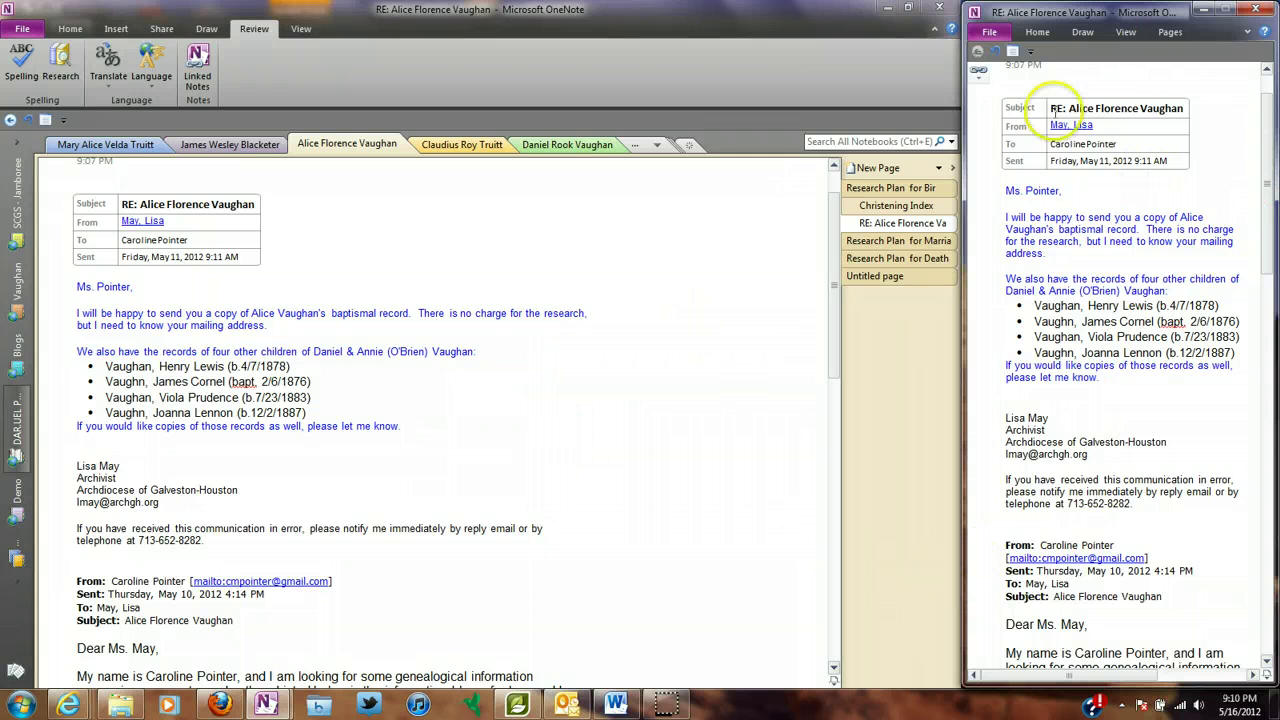
left_click(1254, 12)
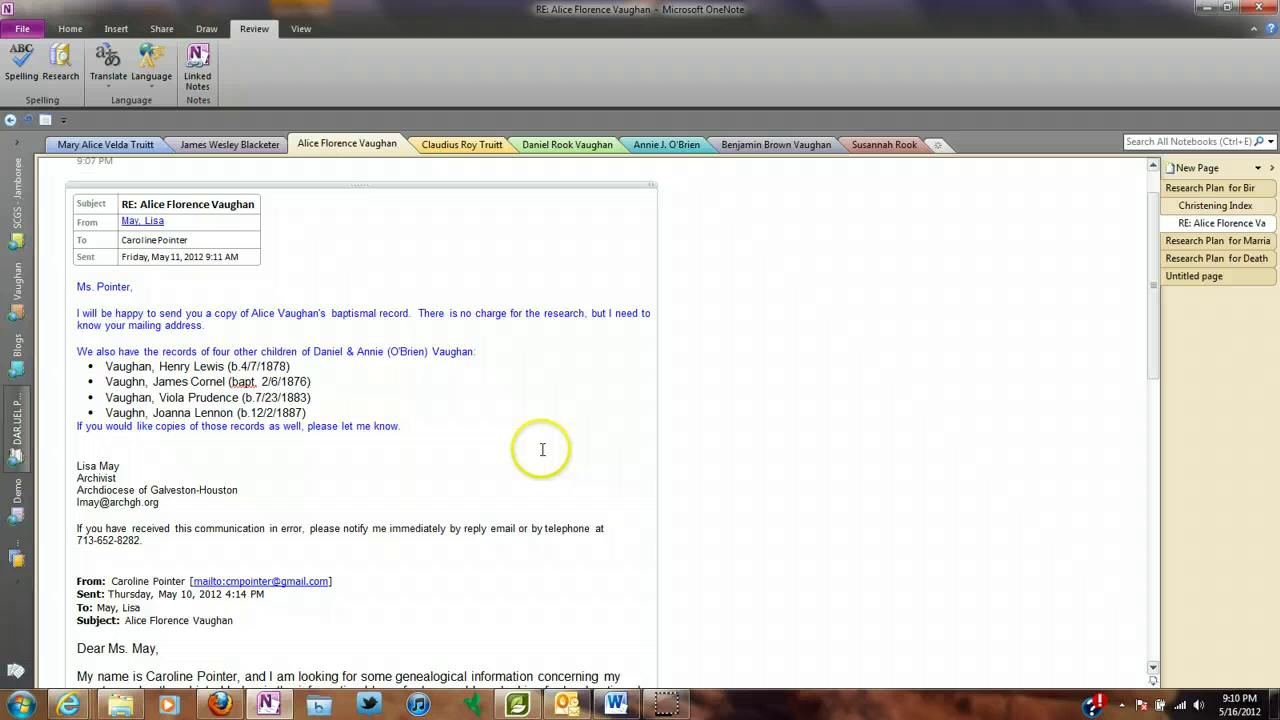
- Switch to the Blah Blah Blah document in Word and start Linked Notes in the current OneNote section of the third person
left_click(615, 705)
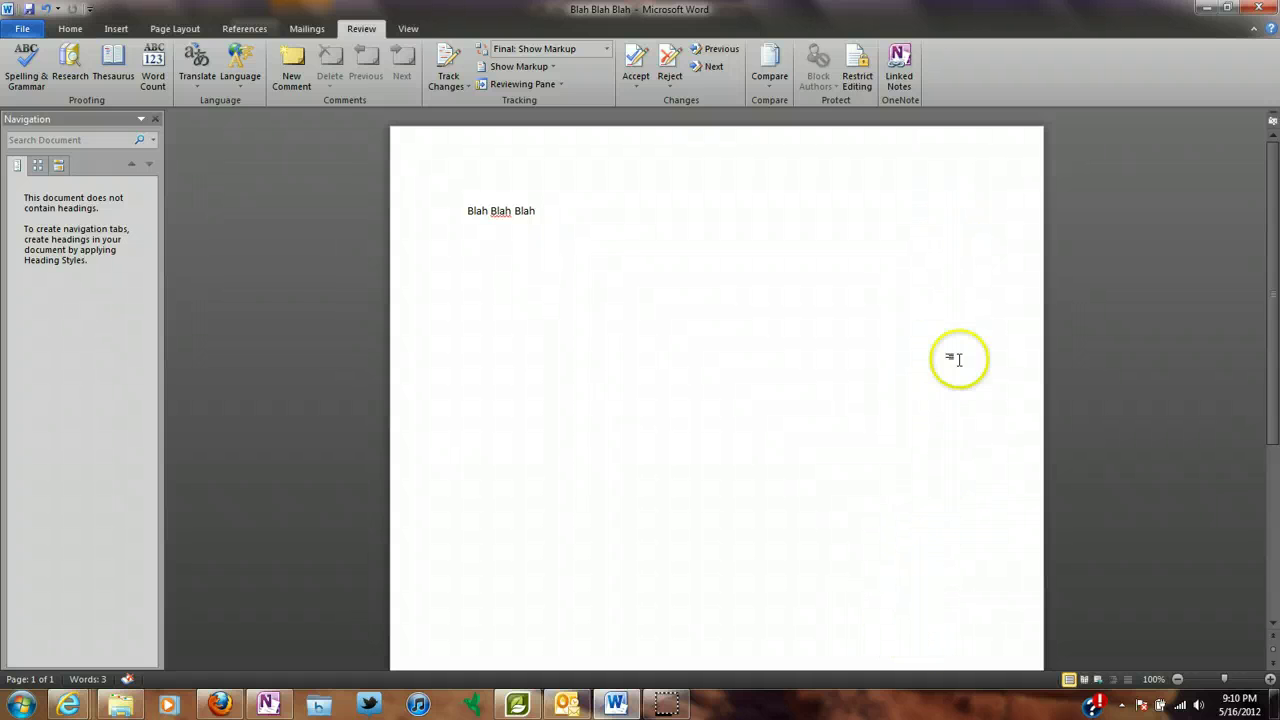
left_click(897, 67)
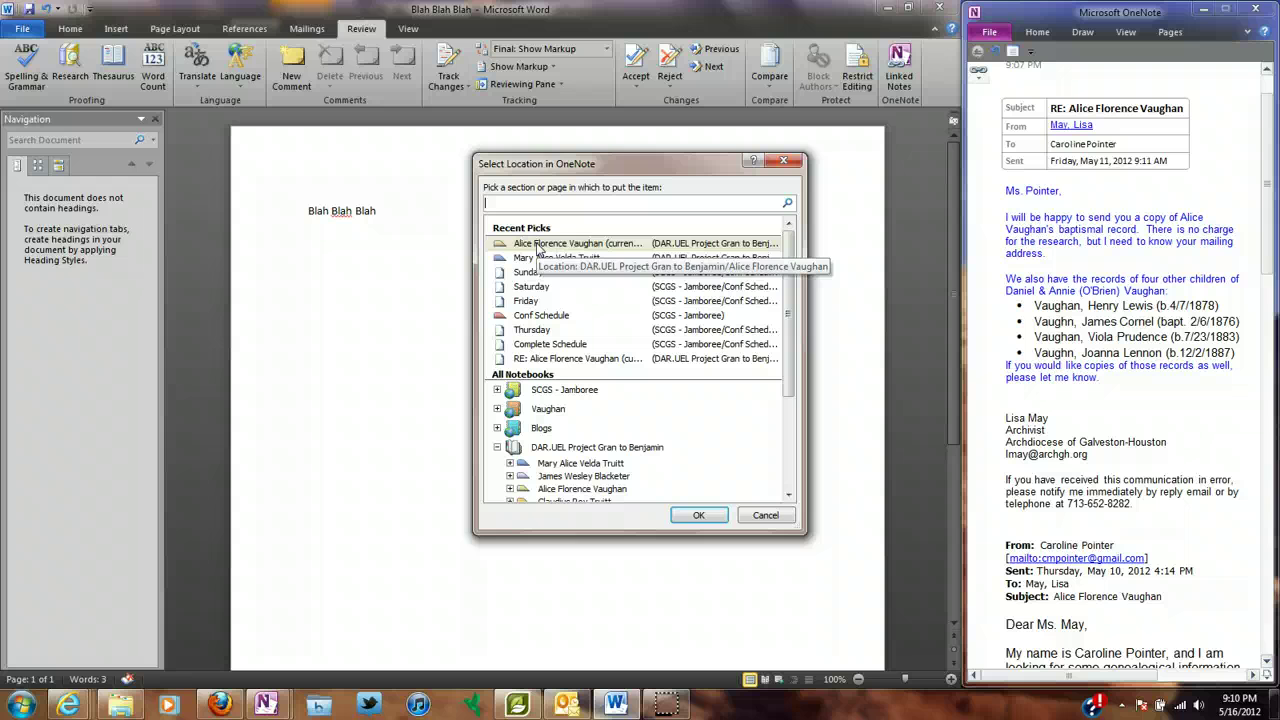
left_click(710, 518)
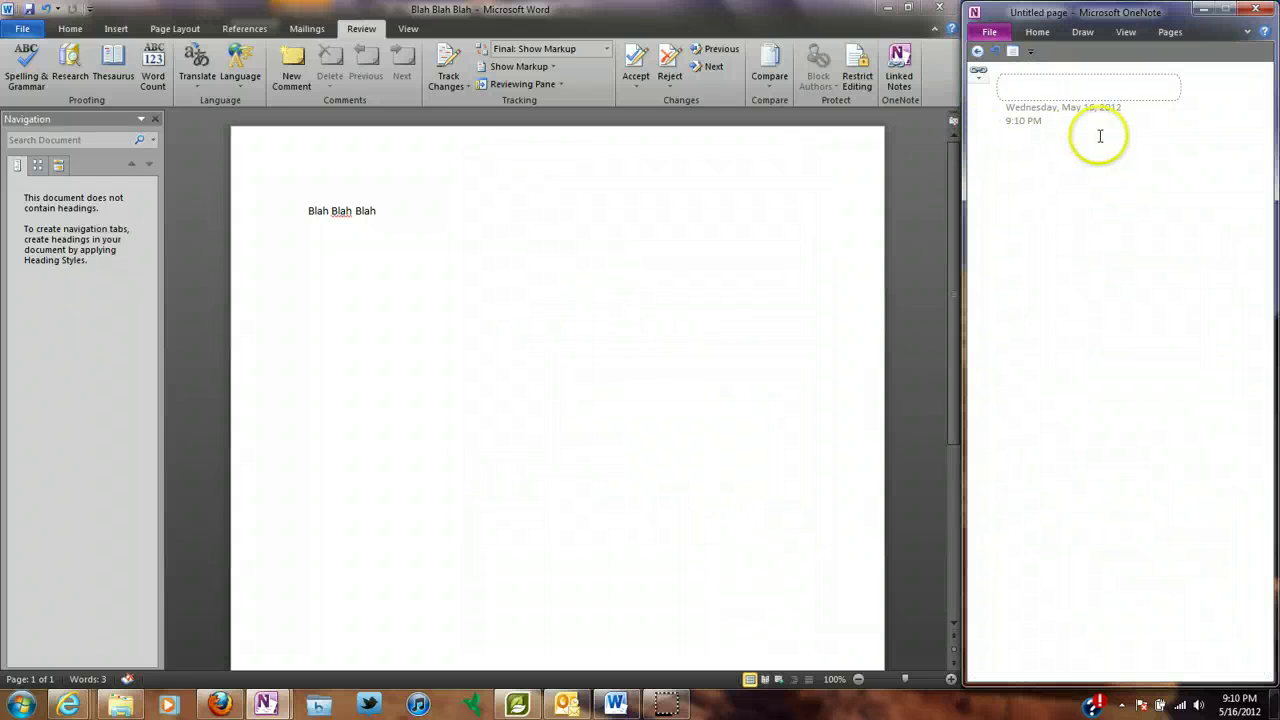
- Write the note "This is a test." on the new linked page and title the page "Blah"
left_click(1040, 164)
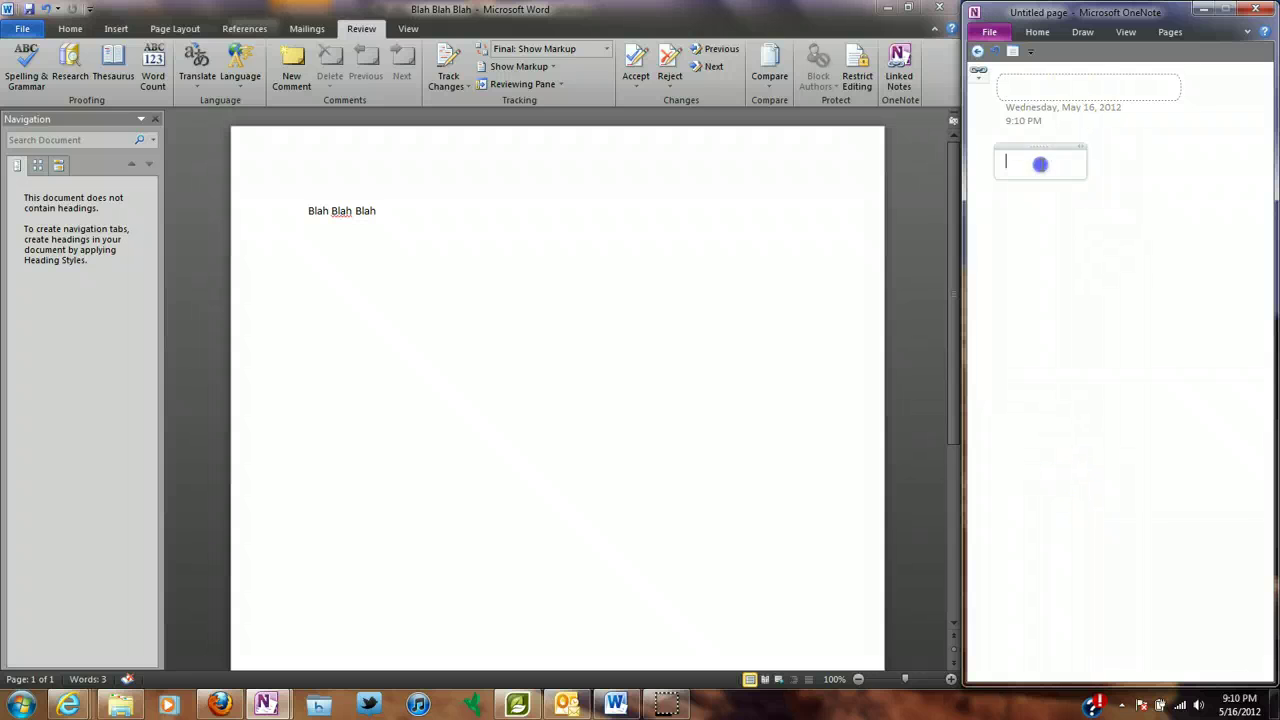
type("Thi")
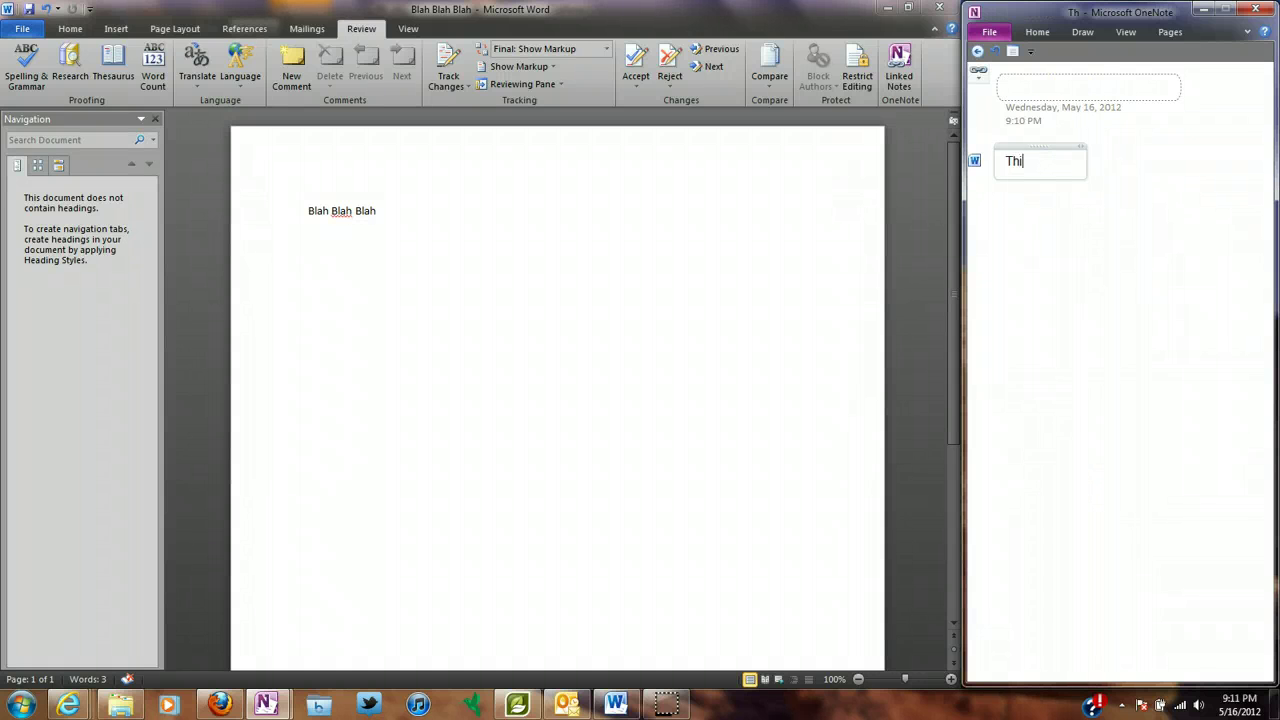
type("s is a")
key("BackSpace")
key("BackSpace")
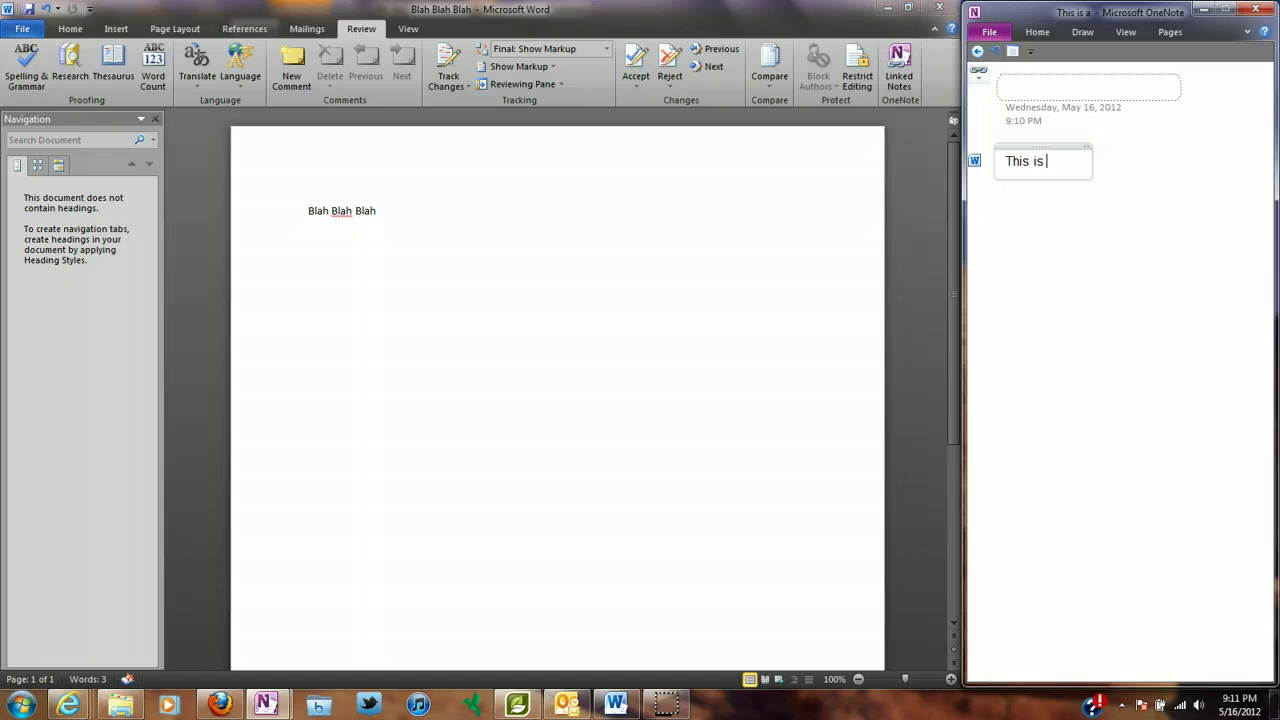
type("a test.")
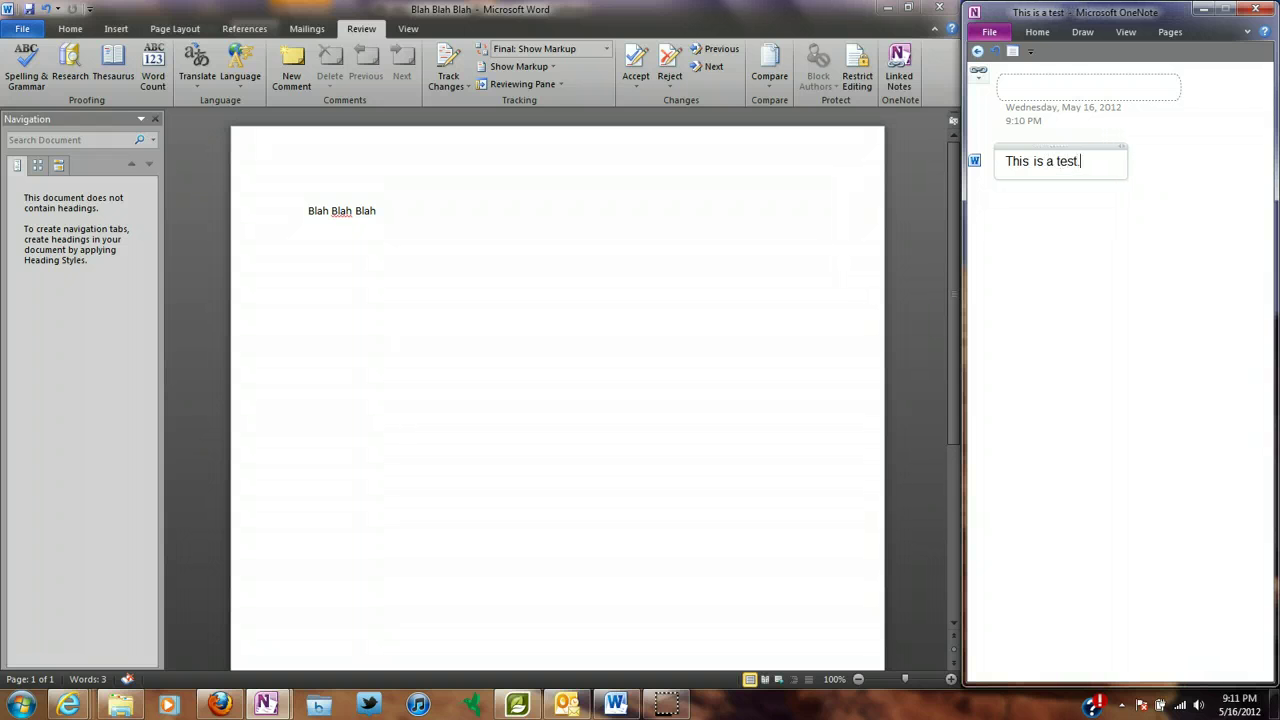
left_click(1053, 86)
type("Blah")
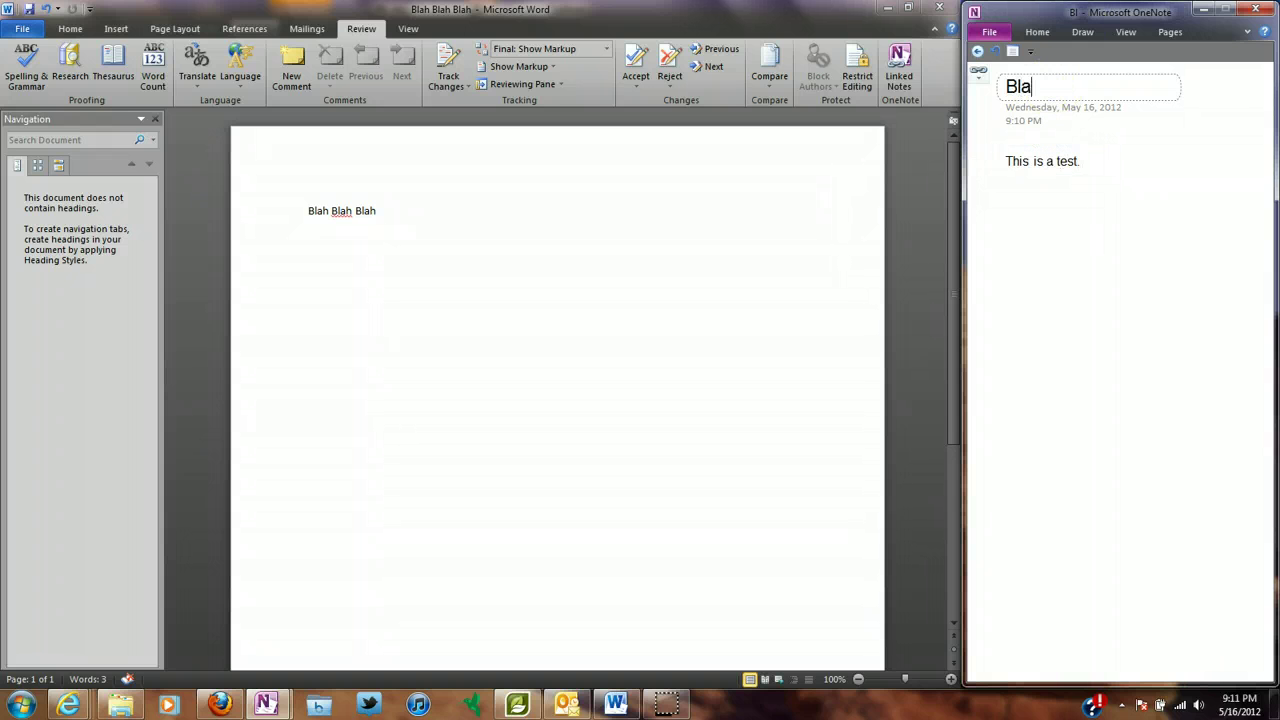
- Add two more "This is a test." notes, one near the page's lower end and one midway, checking the lower note's document link
left_click(1055, 224)
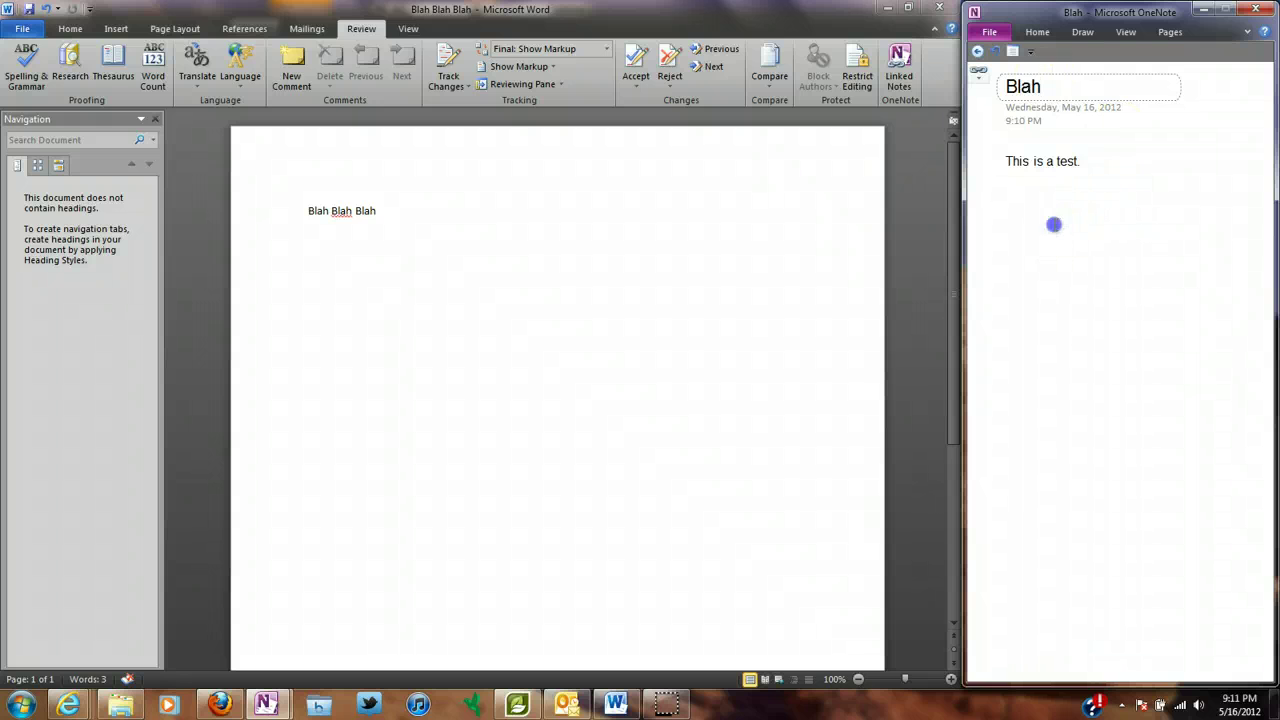
left_click(1070, 299)
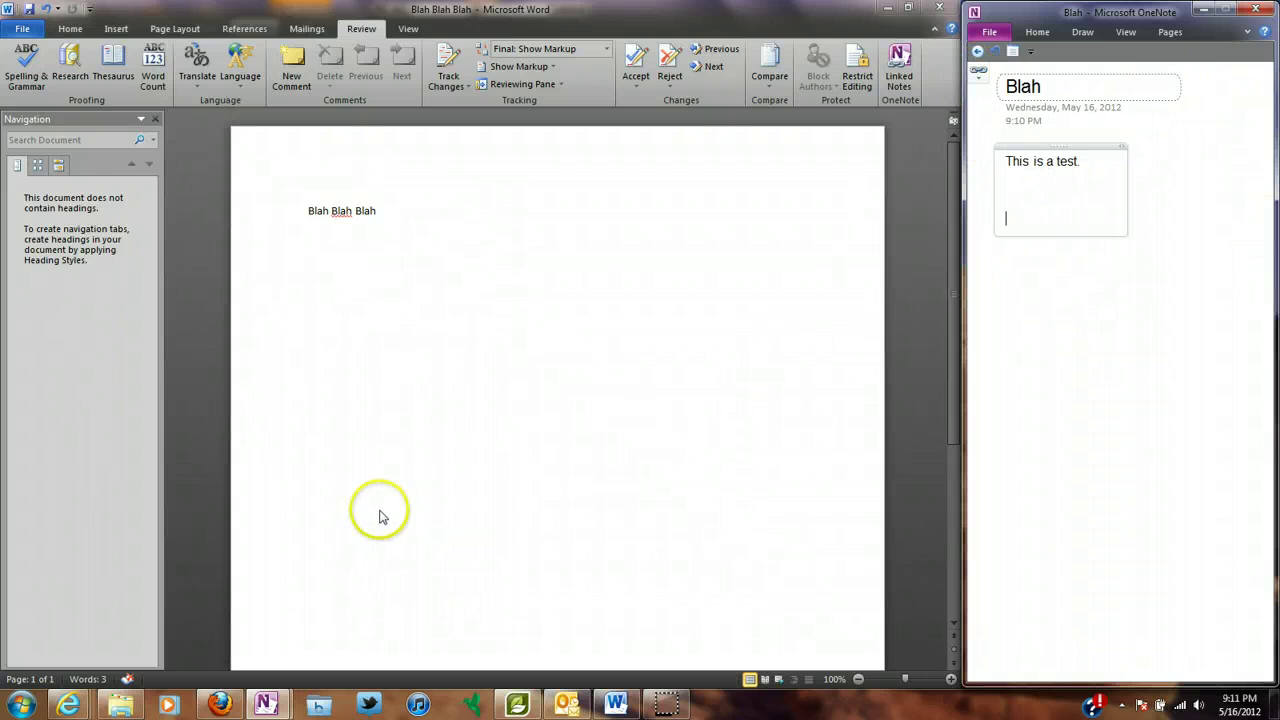
left_click(1006, 349)
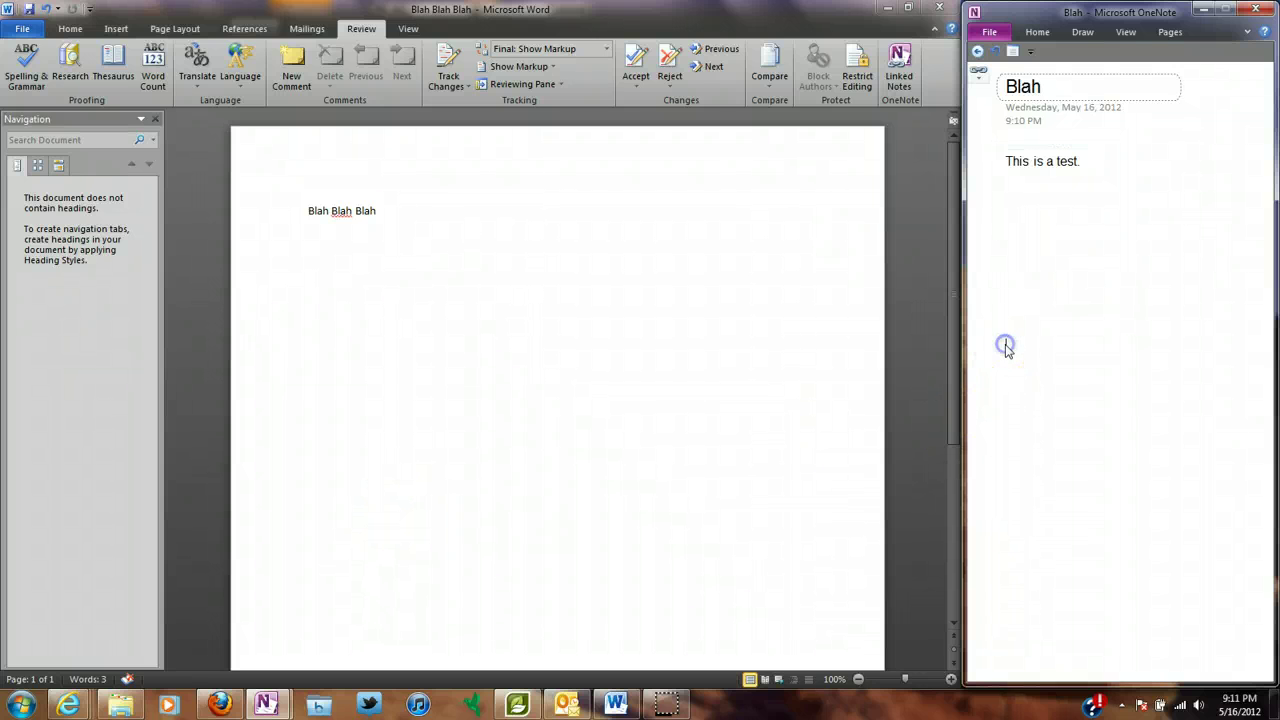
left_click(1007, 599)
type("This is a test.")
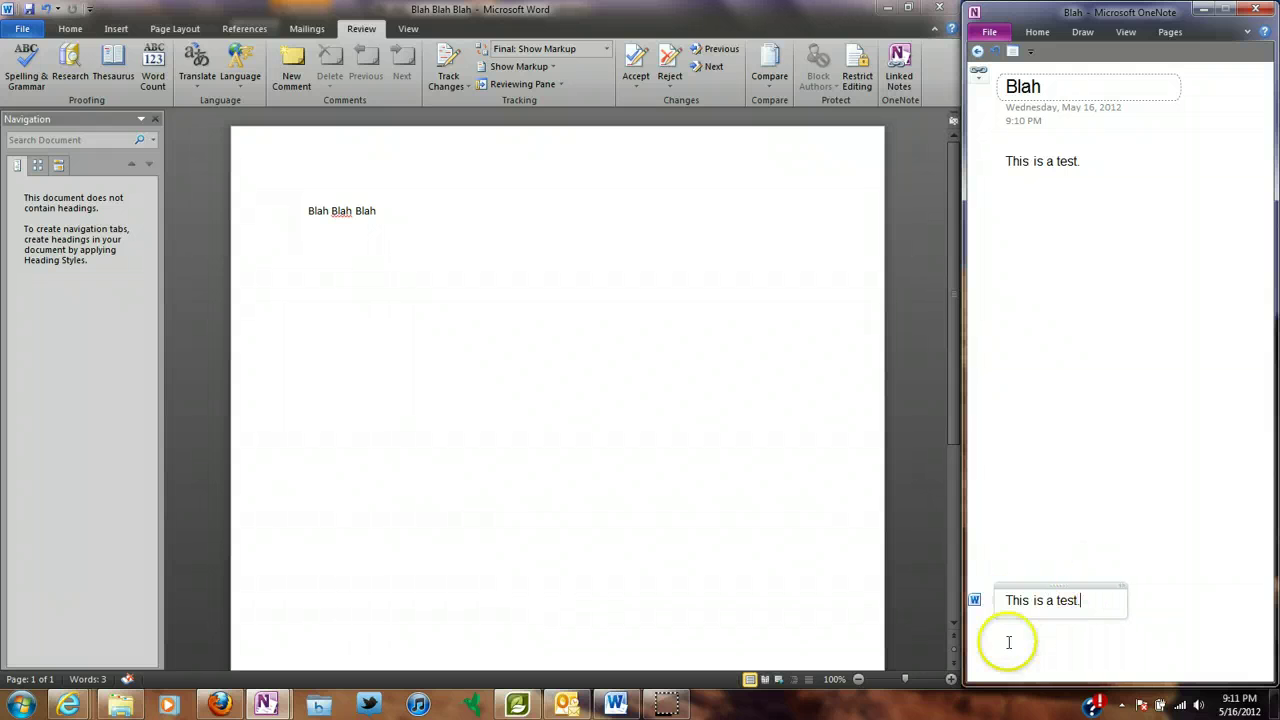
mouse_move(974, 602)
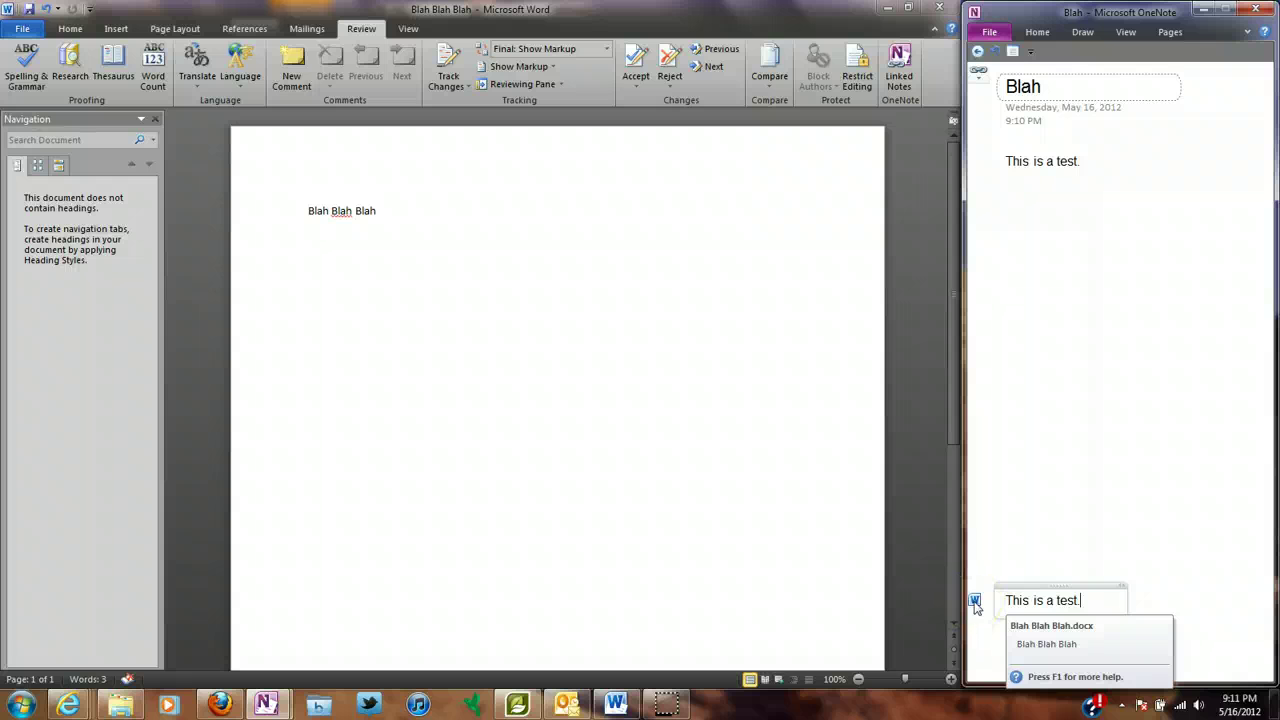
left_click(1018, 323)
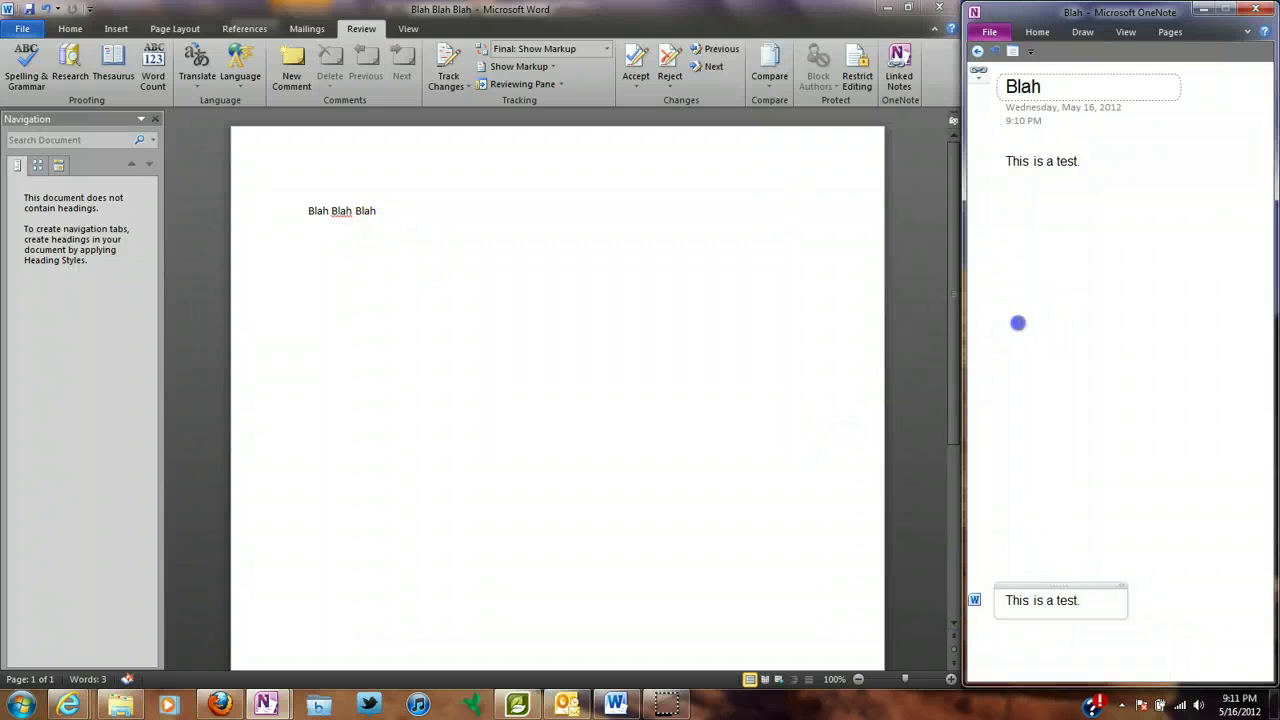
type("This is a test.")
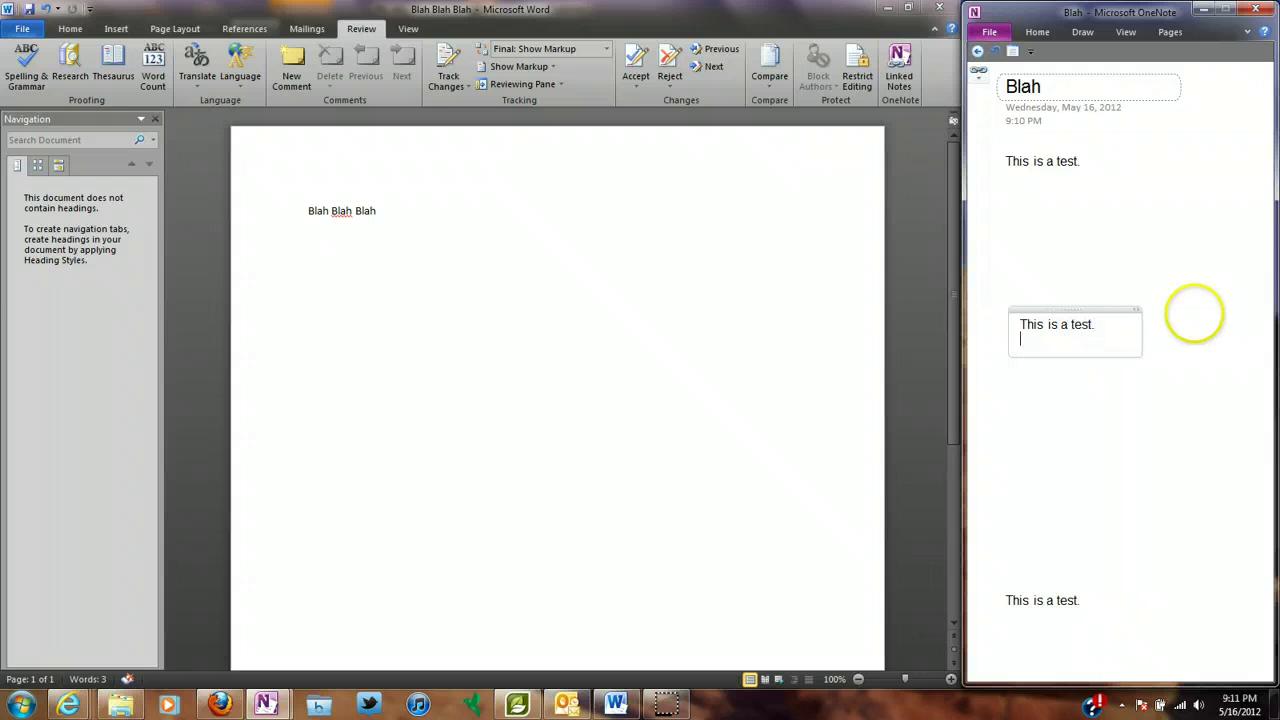
- Check the Word document link of each of the three notes and close the docked OneNote window
left_click(1055, 163)
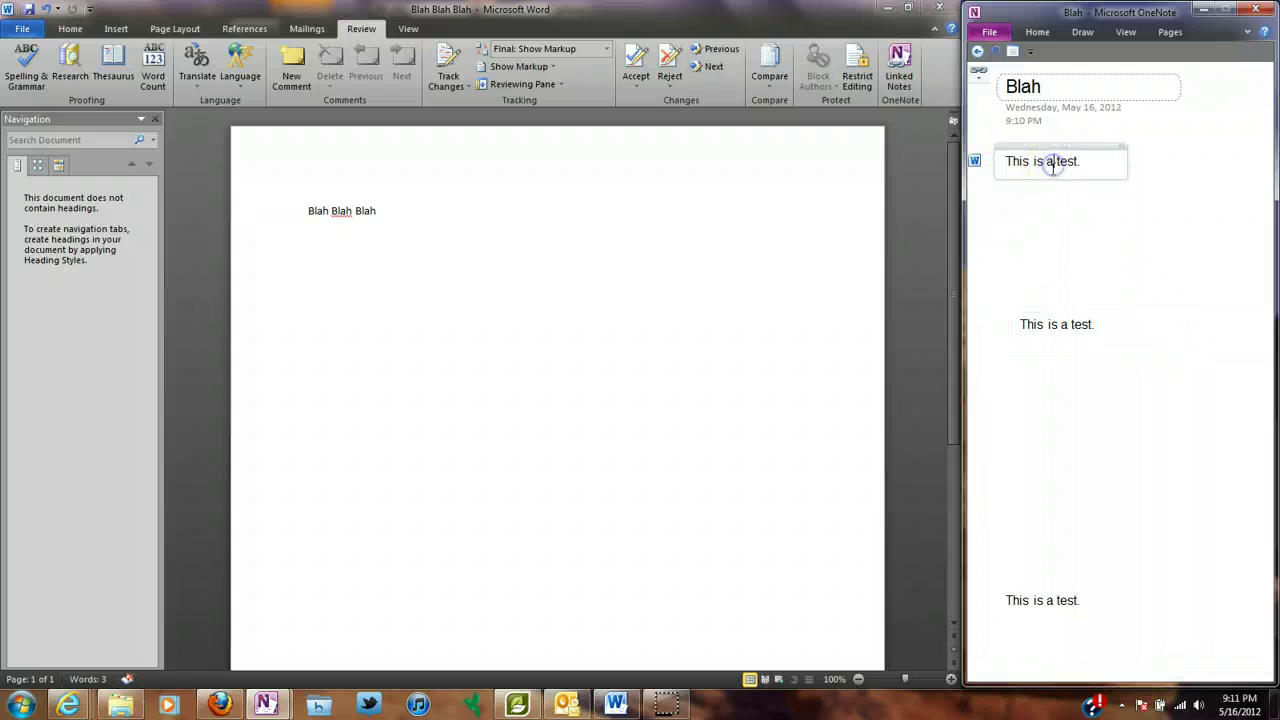
left_click(1022, 323)
left_click(1015, 600)
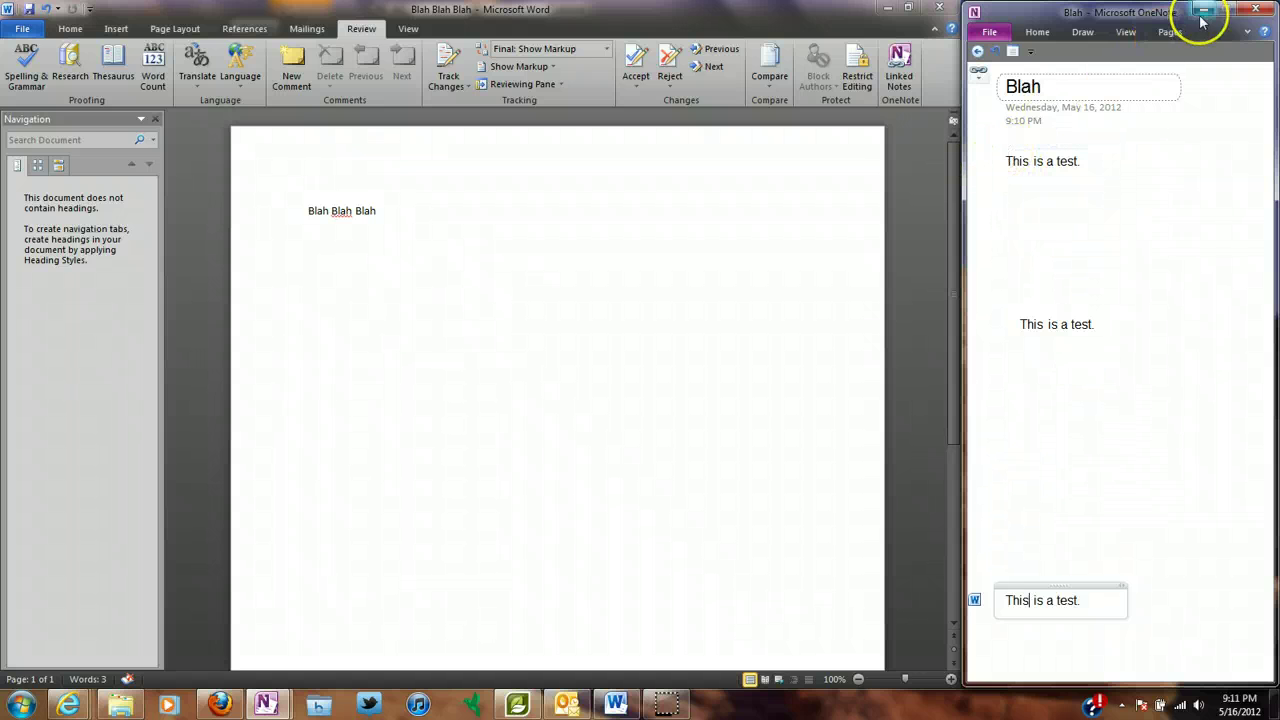
left_click(1255, 13)
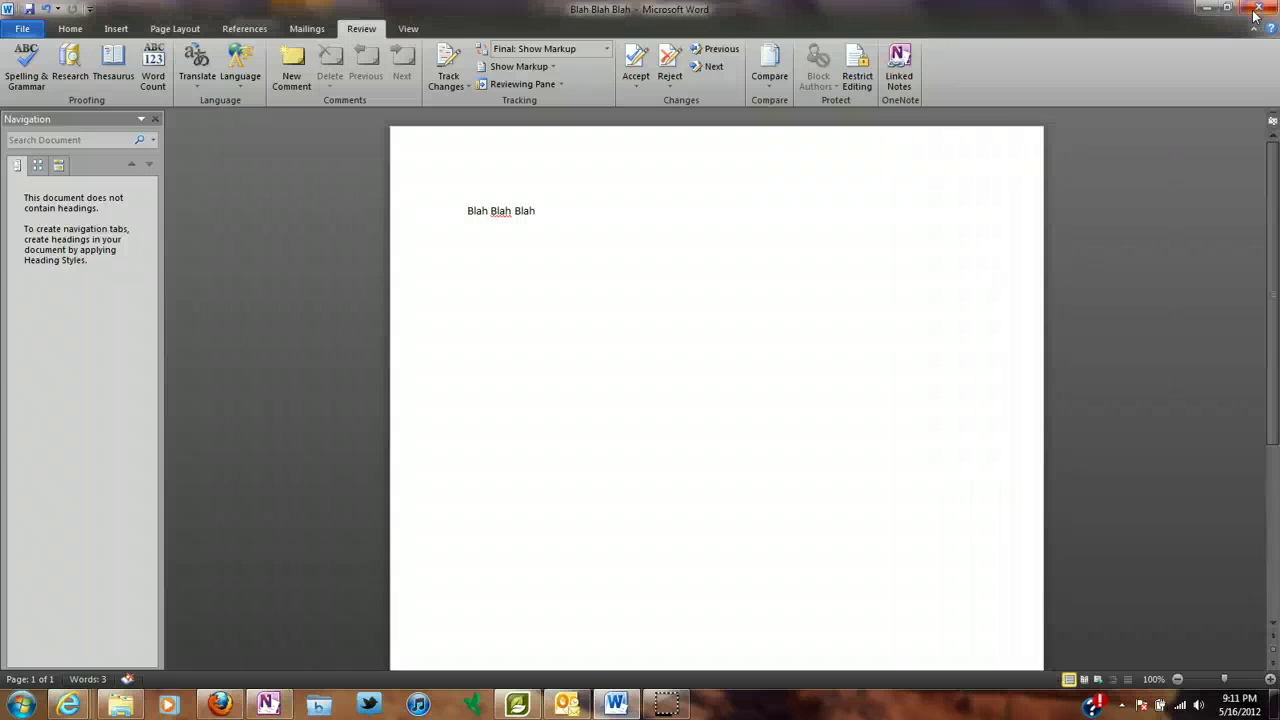
- Switch to the main OneNote window, open the Blah page and open the Word document linked to its first note
left_click(286, 712)
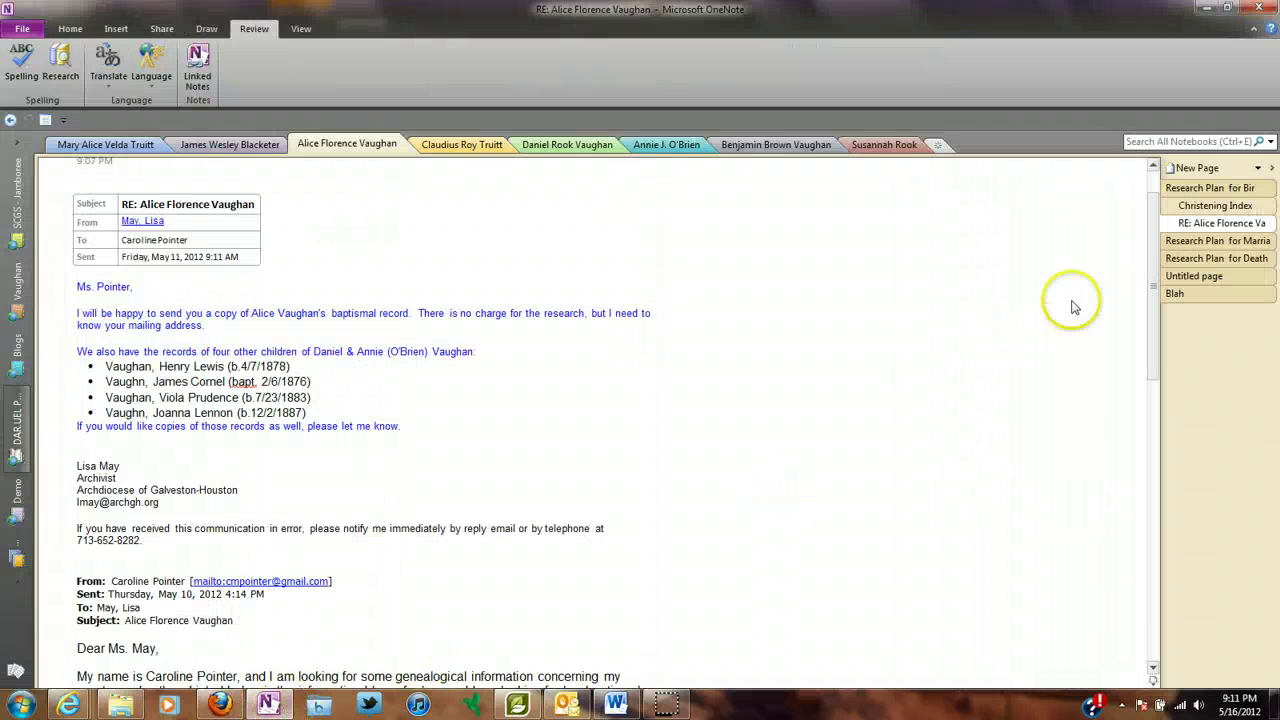
left_click(1176, 296)
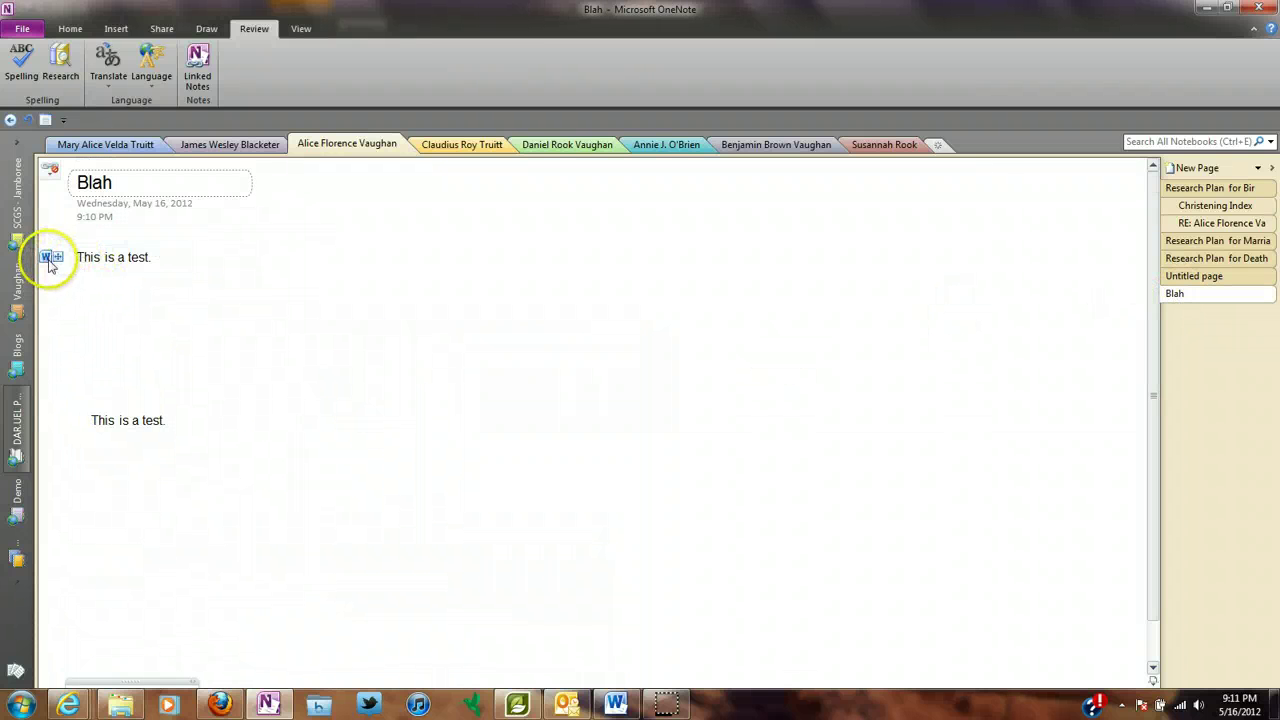
mouse_move(46, 263)
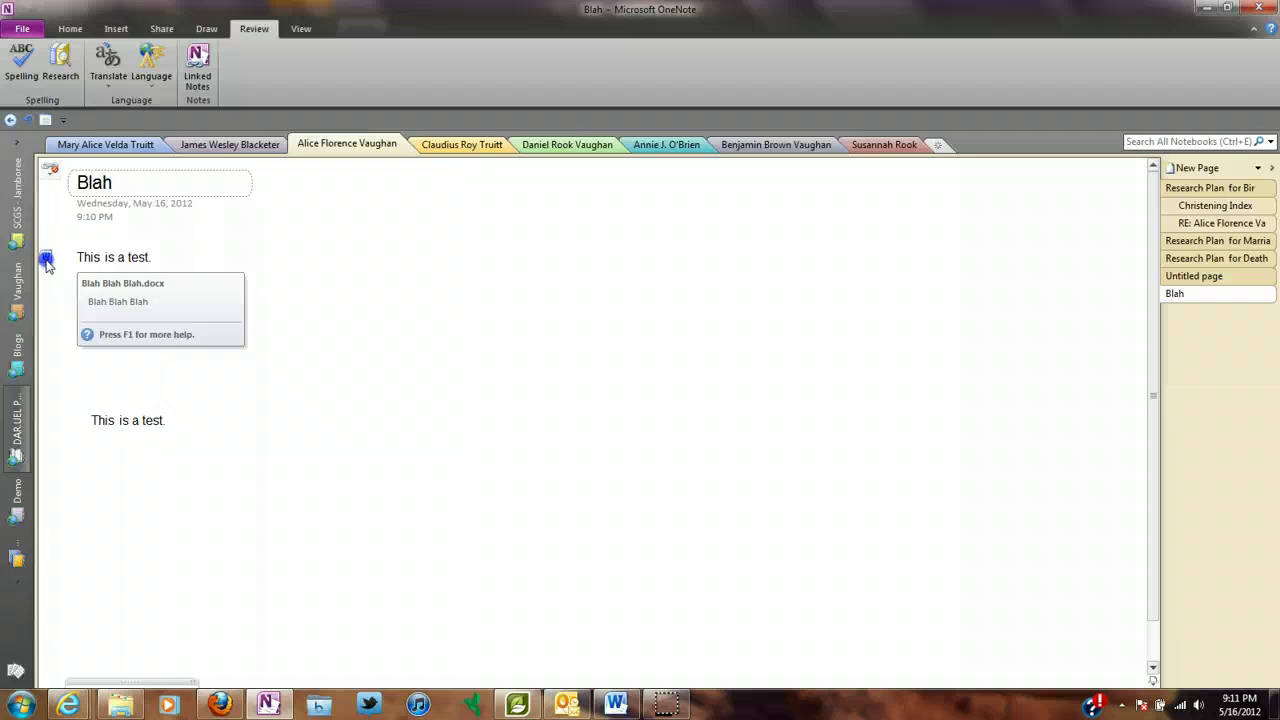
left_click(46, 263)
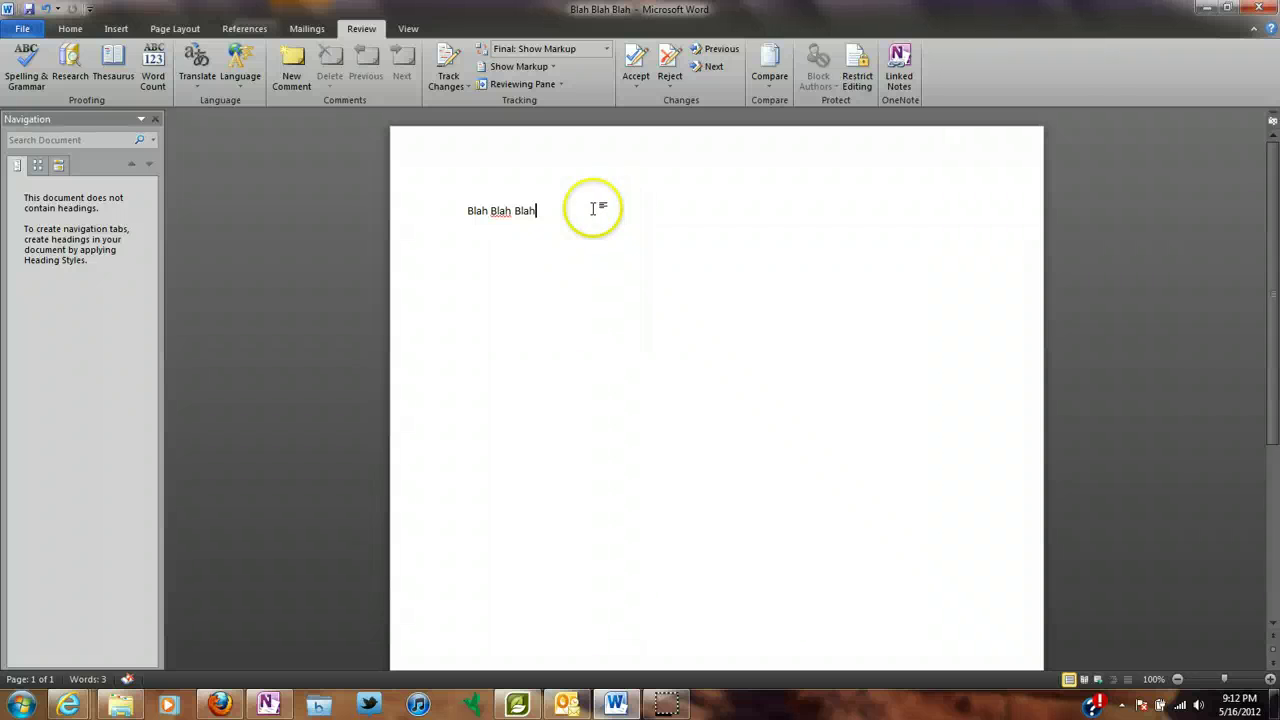
- Return to OneNote and dock the Blah page to the desktop beside the Word document
left_click(289, 710)
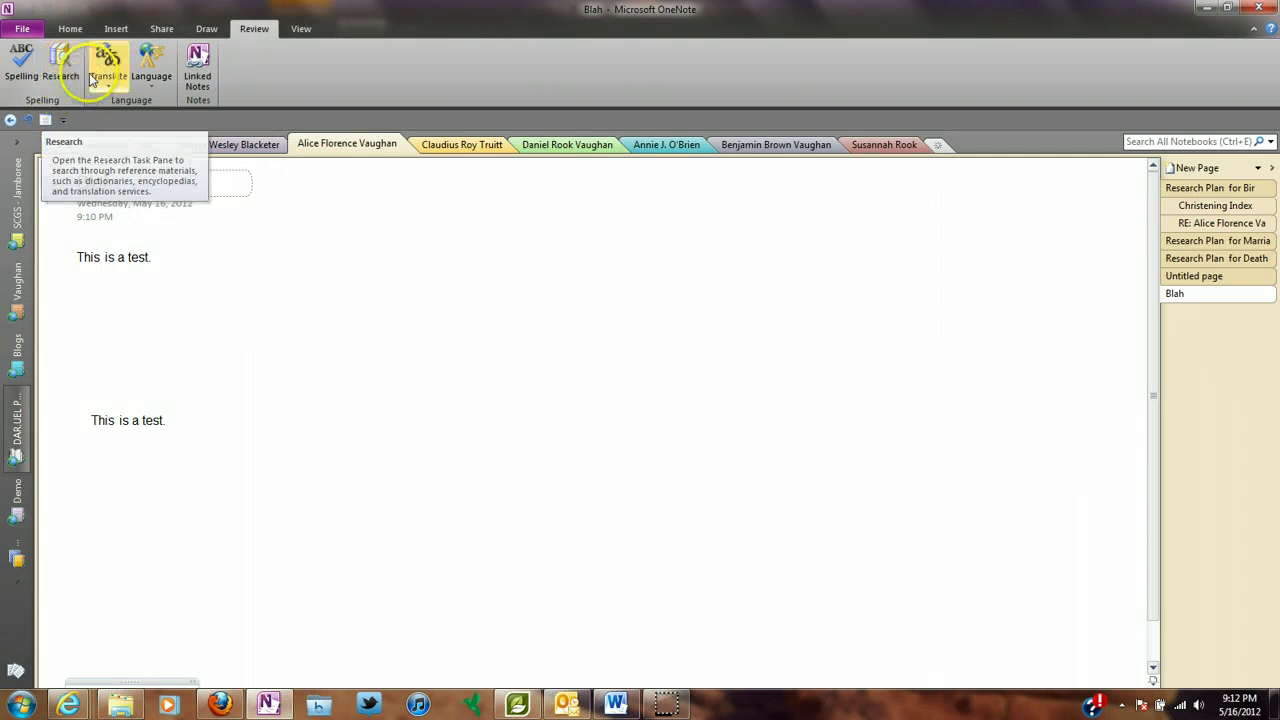
left_click(298, 30)
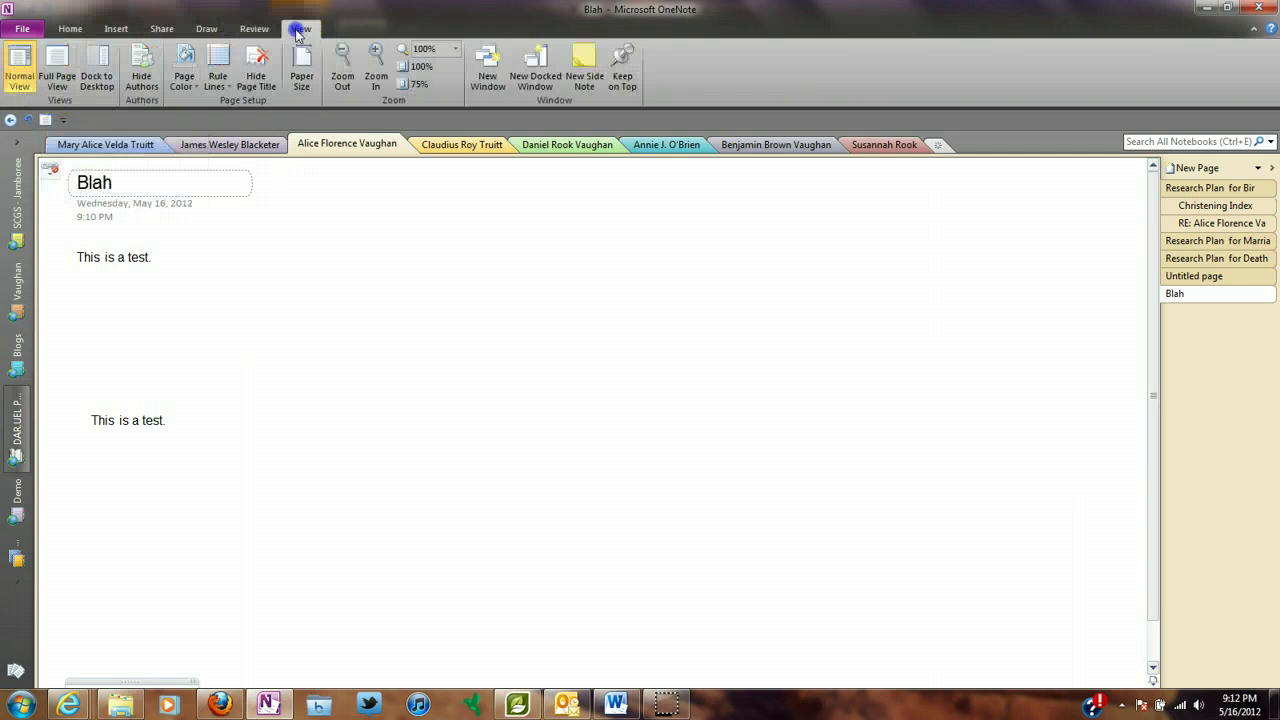
left_click(97, 68)
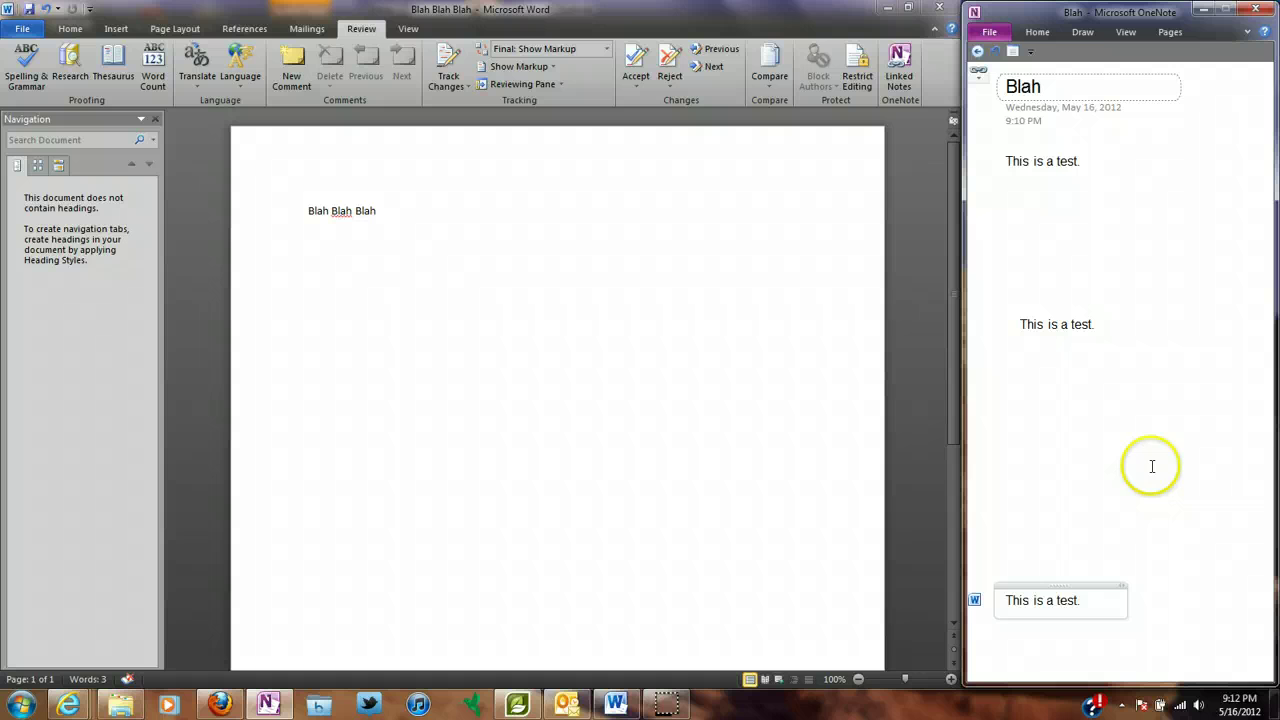
- Close the docked OneNote note, put the Word and Outlook windows away, and bring up the main OneNote window
left_click(1262, 16)
left_click(1212, 9)
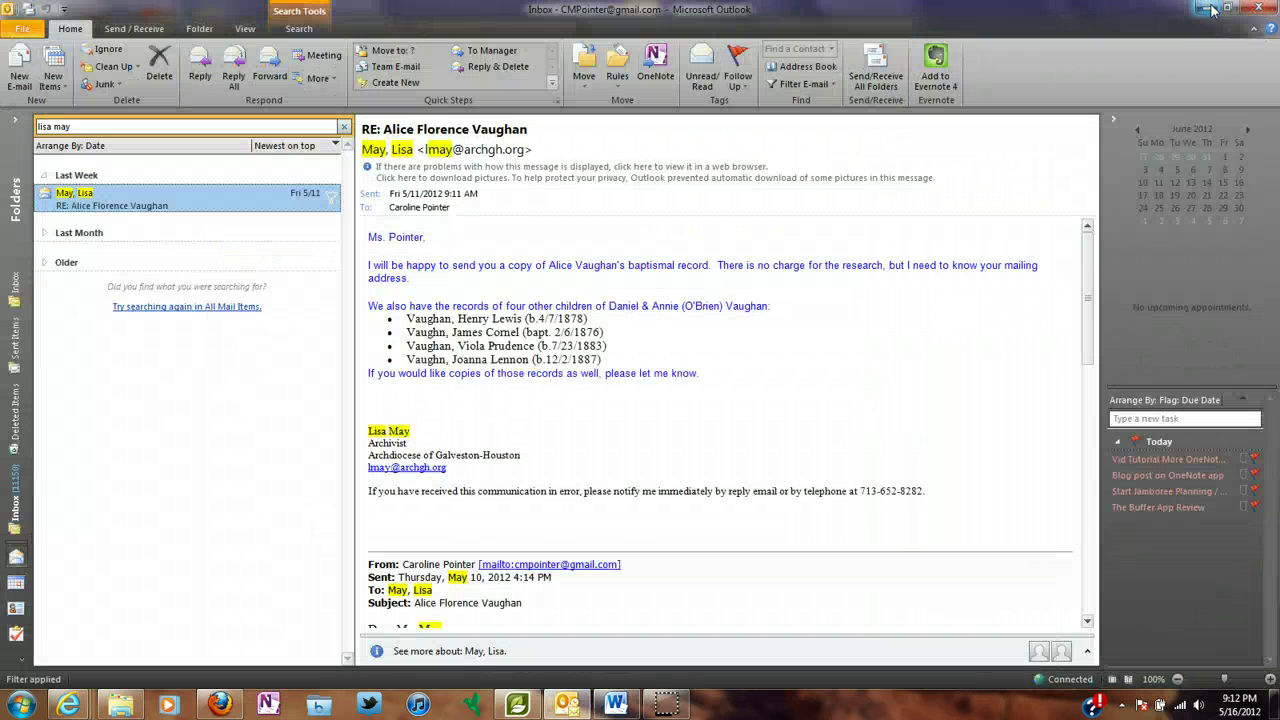
left_click(741, 268)
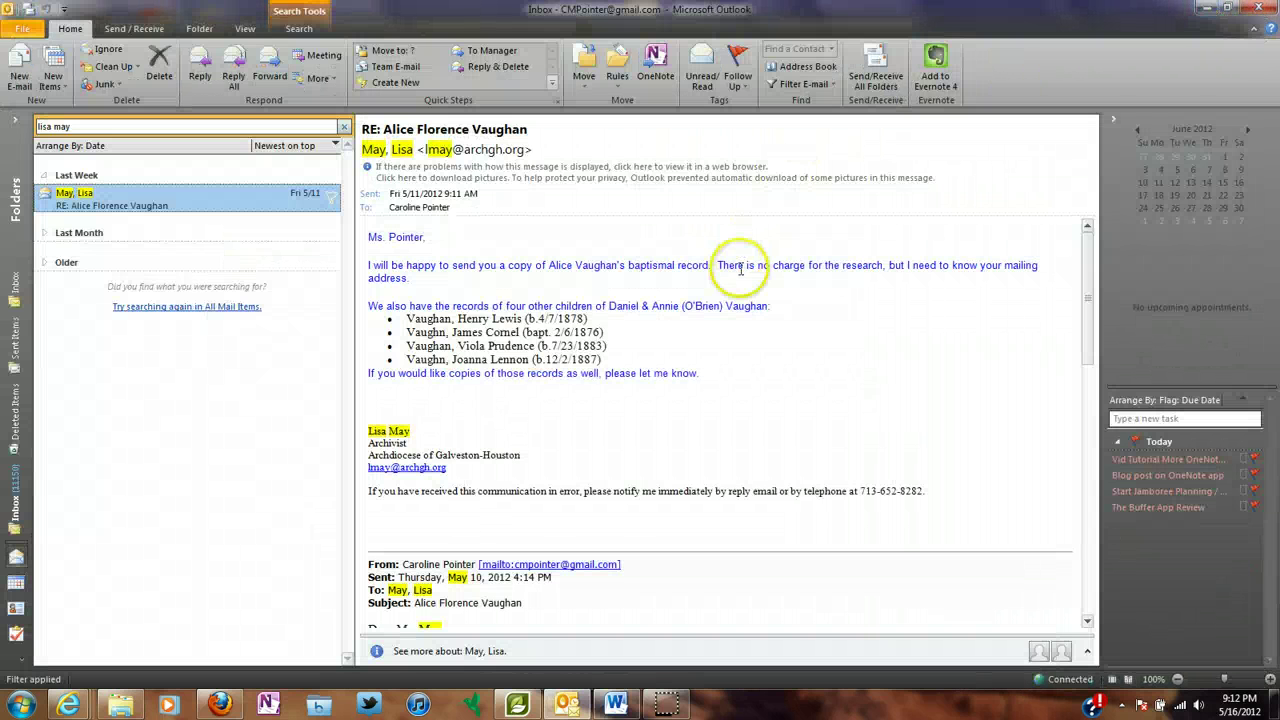
left_click(1207, 8)
left_click(268, 704)
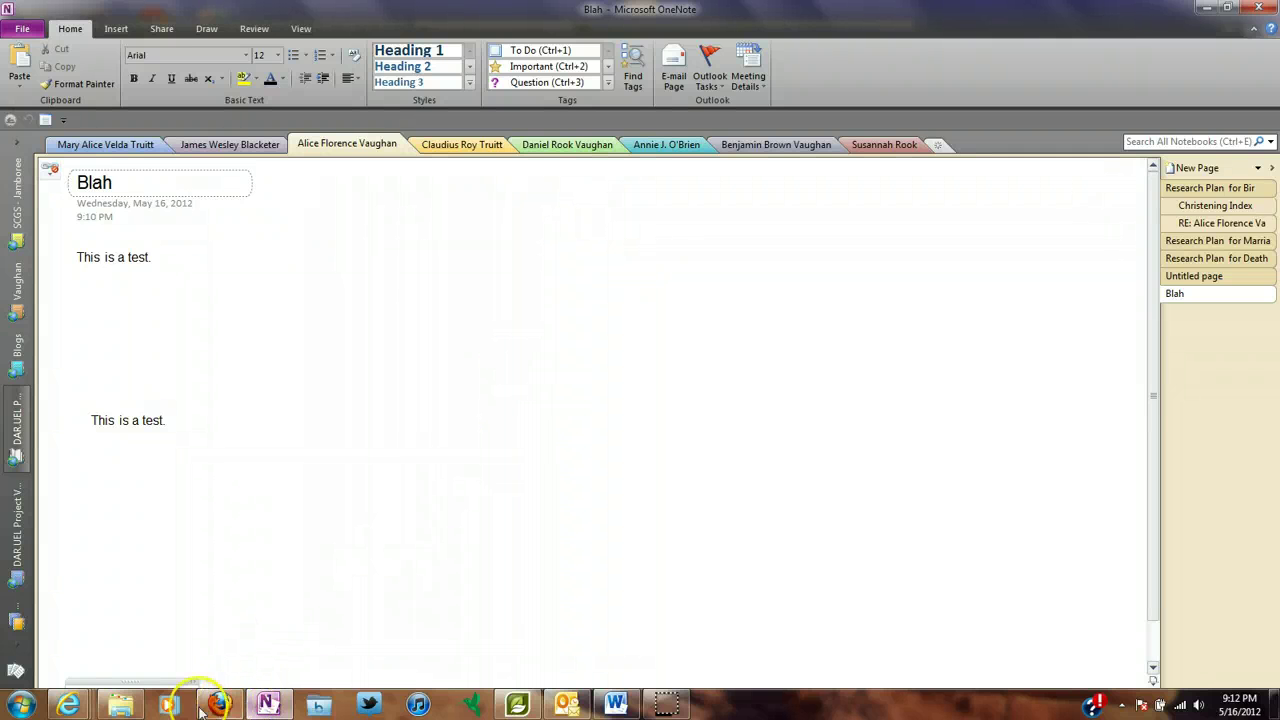
- Switch to the FamilySearch christening record in Internet Explorer and open a new OneNote side note over it
mouse_move(218, 705)
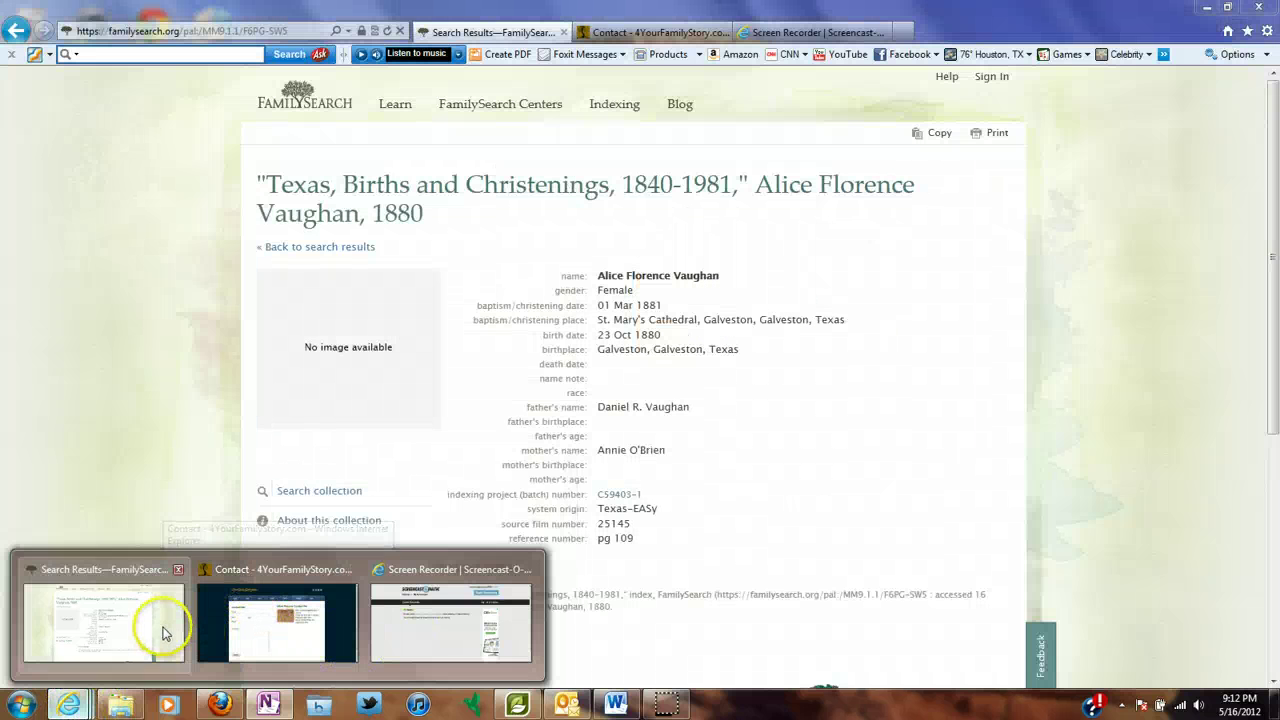
left_click(165, 632)
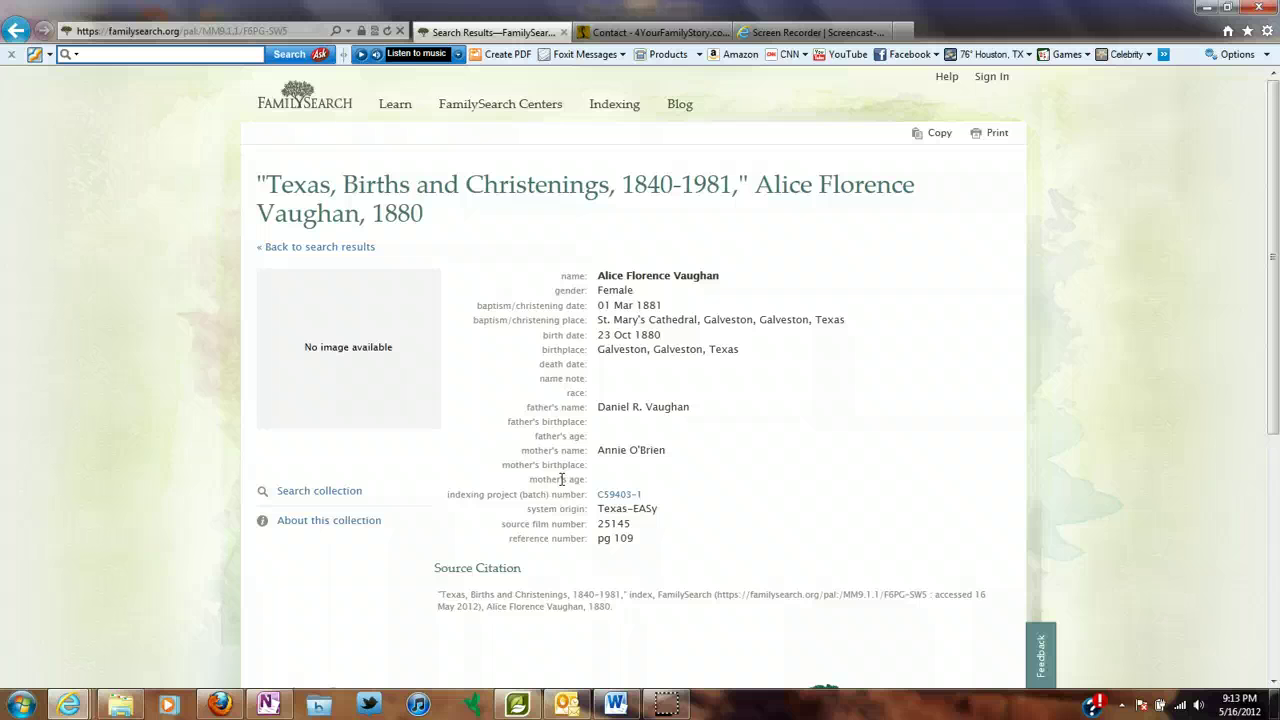
key("super+n")
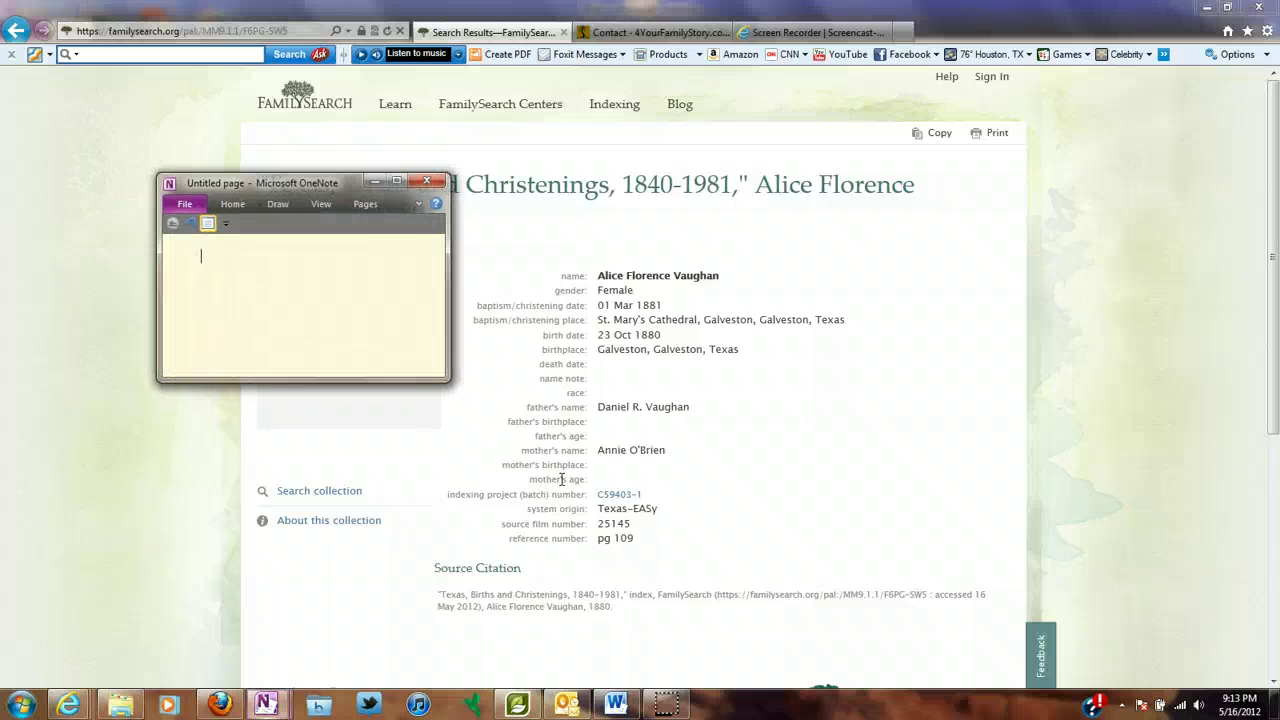
left_click(240, 320)
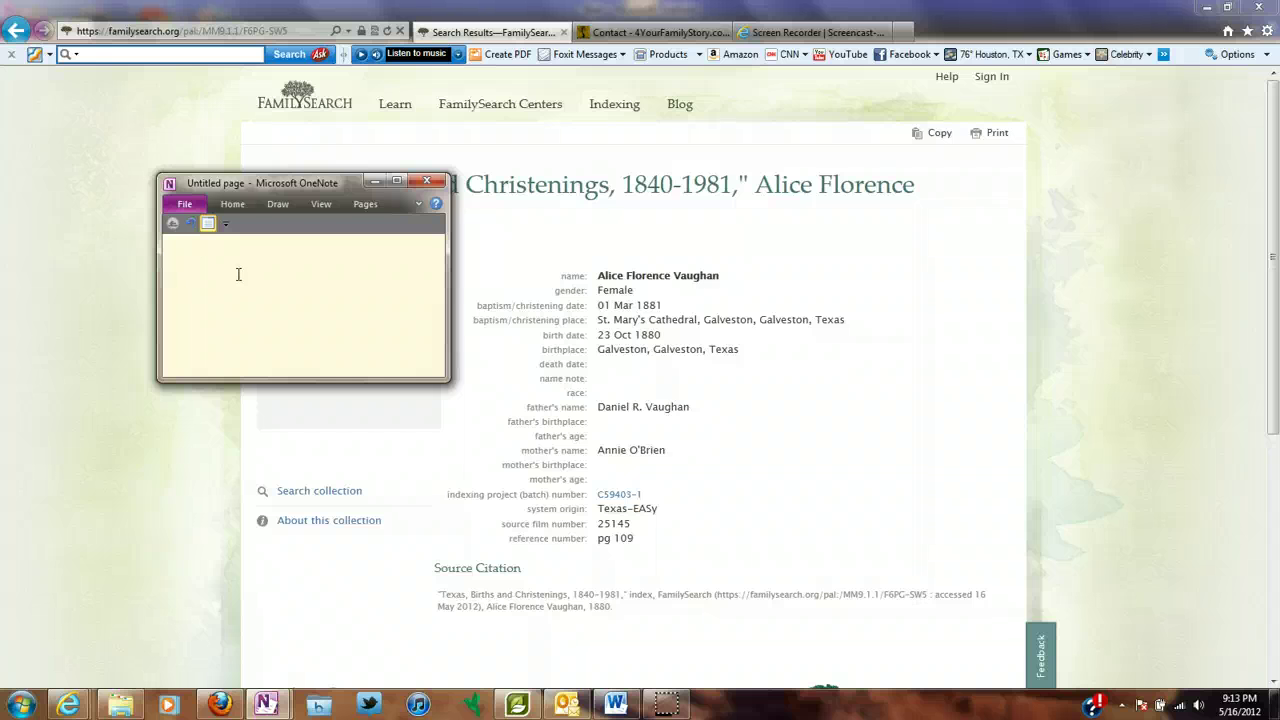
left_click(212, 289)
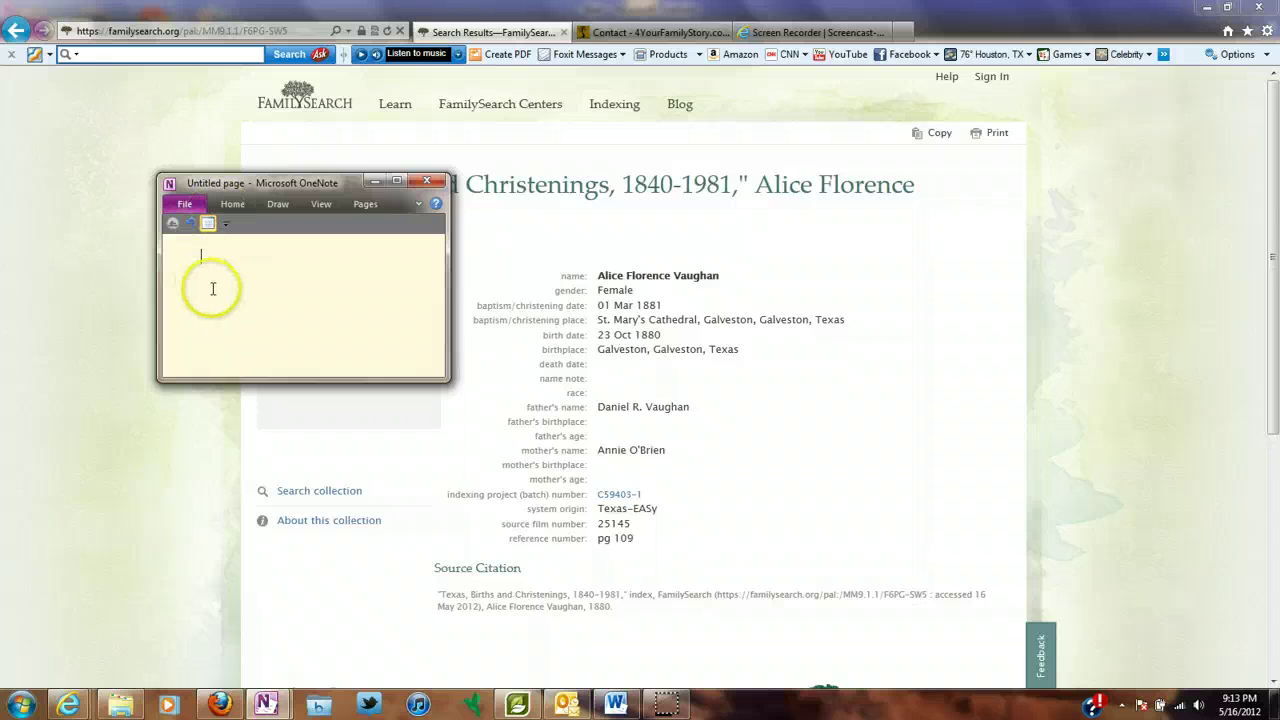
- Check the side note's page commands, write "This is test." in the note and close it
left_click(365, 205)
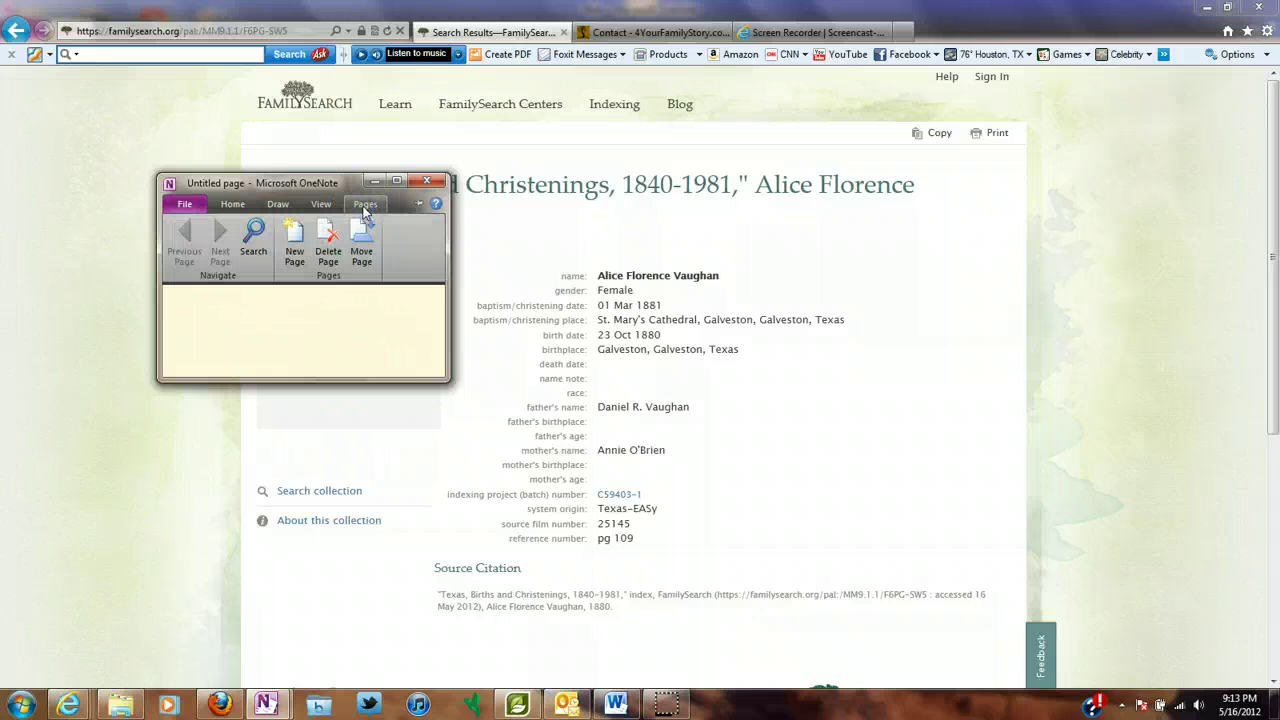
left_click(397, 205)
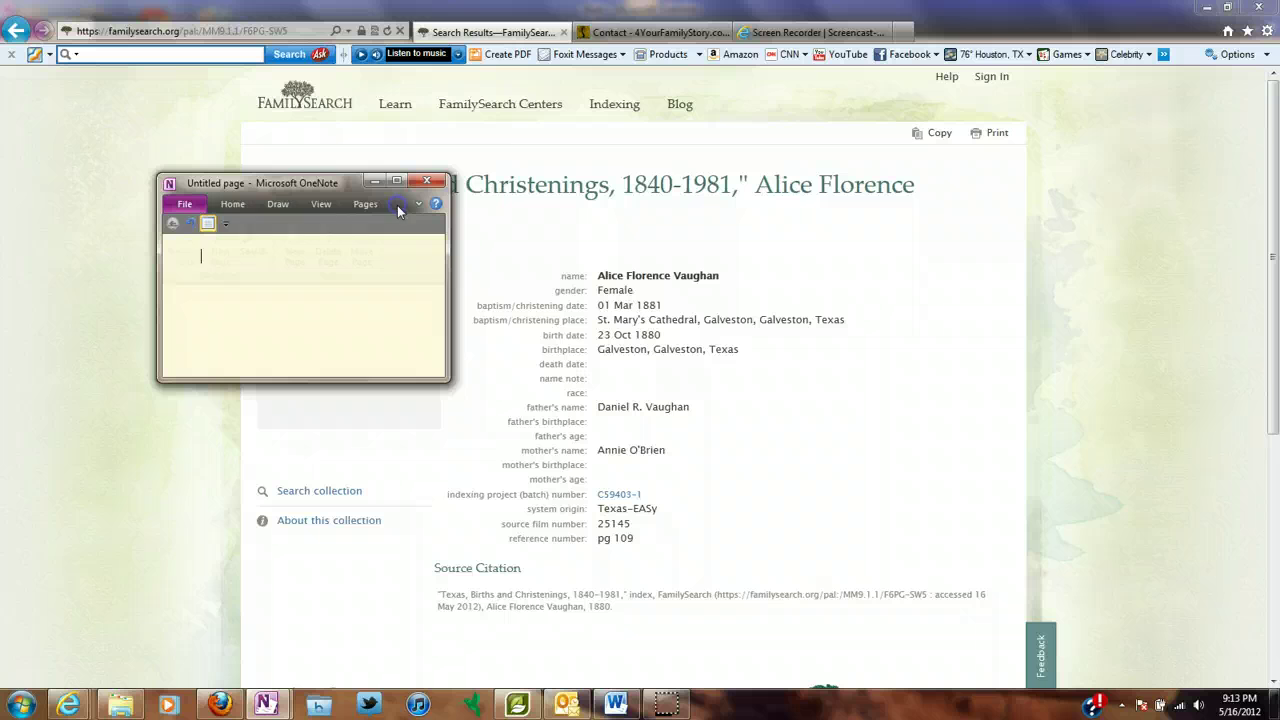
left_click(343, 253)
type("This ")
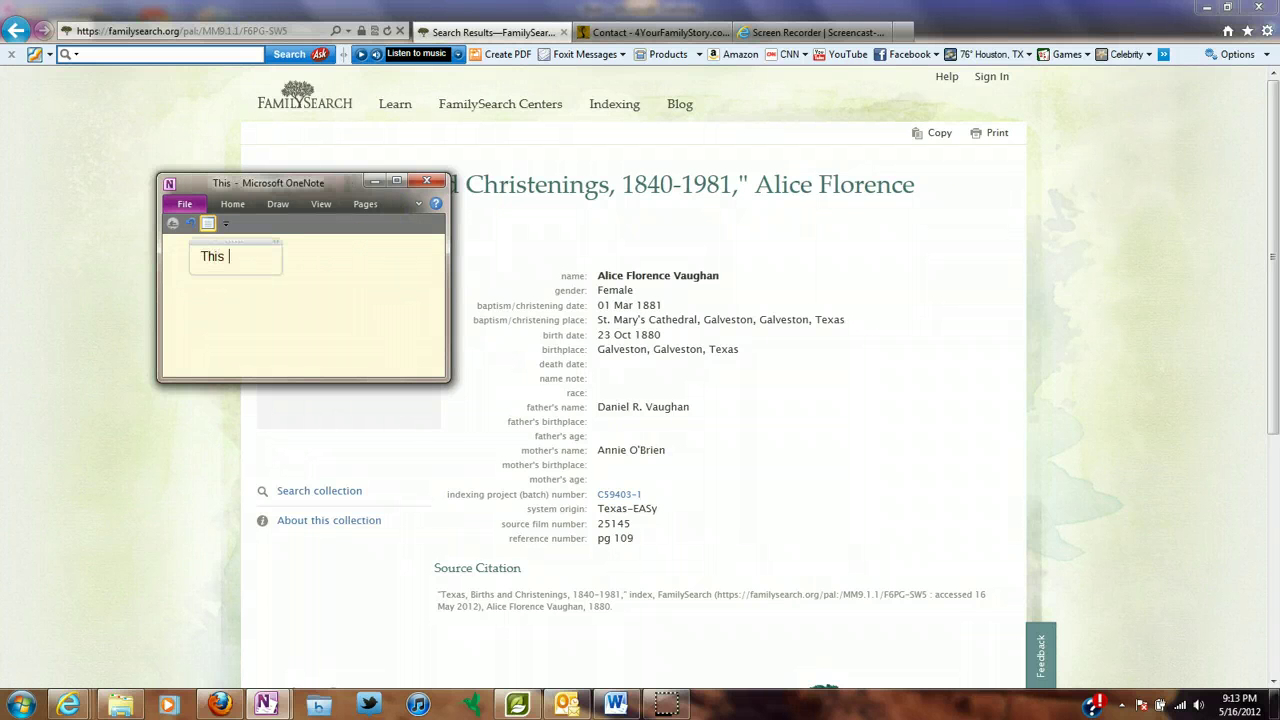
type("is test.")
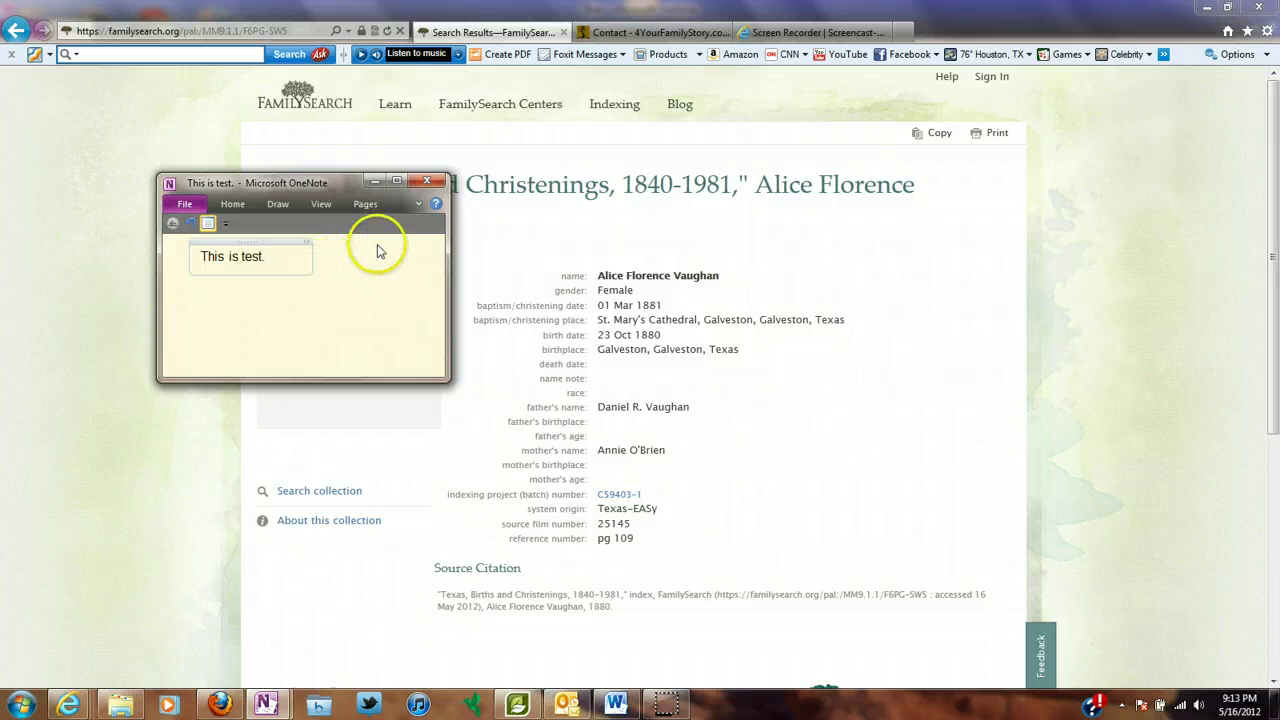
left_click(427, 184)
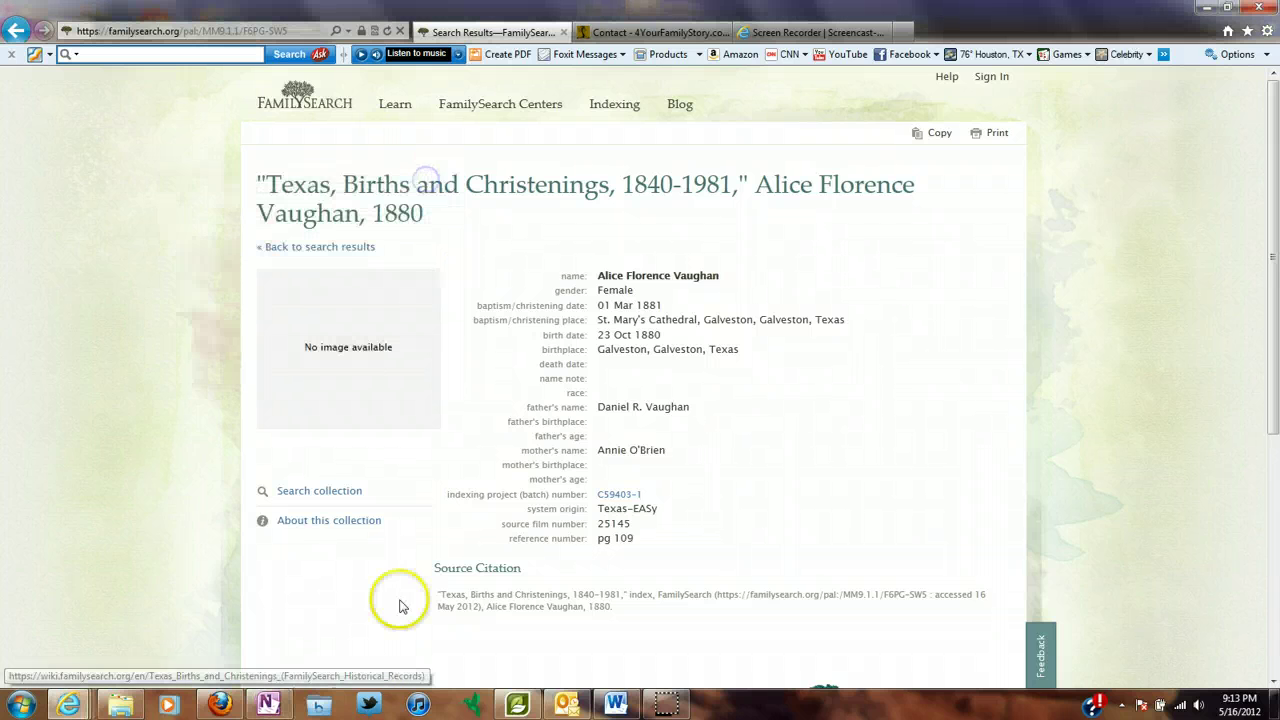
- Look at the side note in OneNote's Unfiled Notes and return to the DAR.UEL Project Gran to Benjamin notebook
left_click(267, 705)
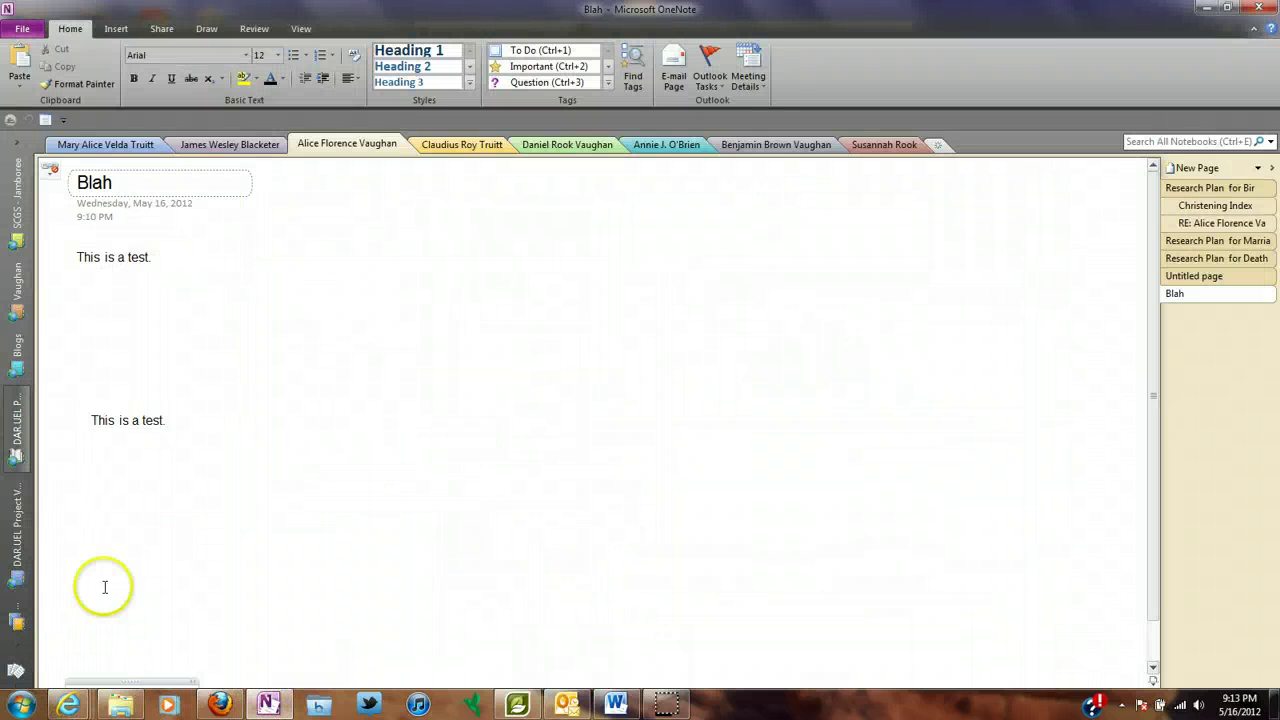
left_click(16, 671)
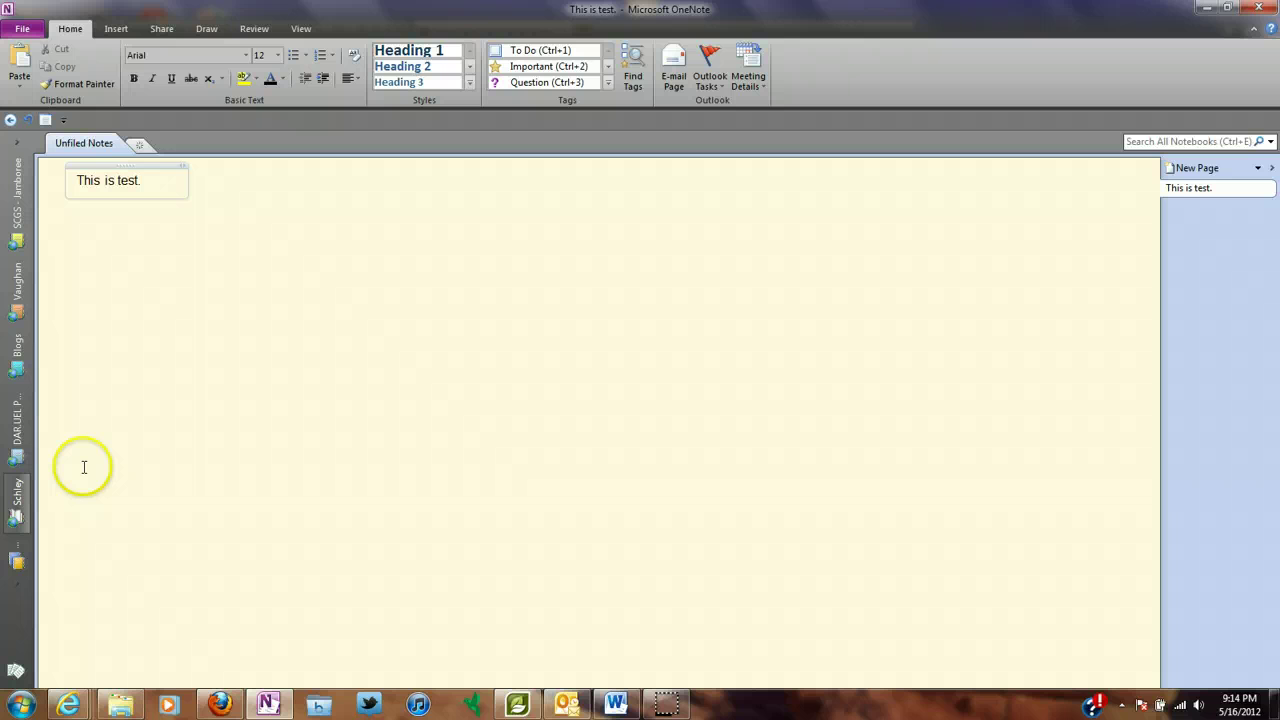
left_click(17, 430)
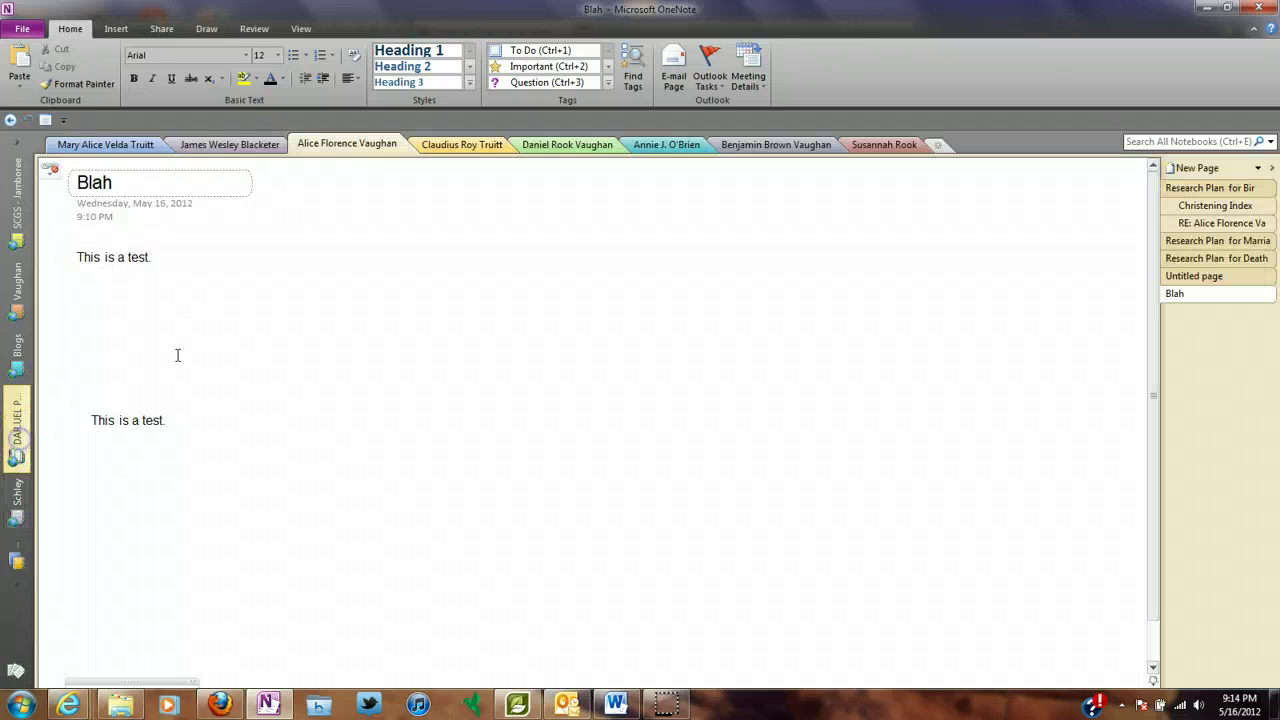
- Examine the Research Plan for Birth page in the notebook's first section and the available insert options
left_click(140, 146)
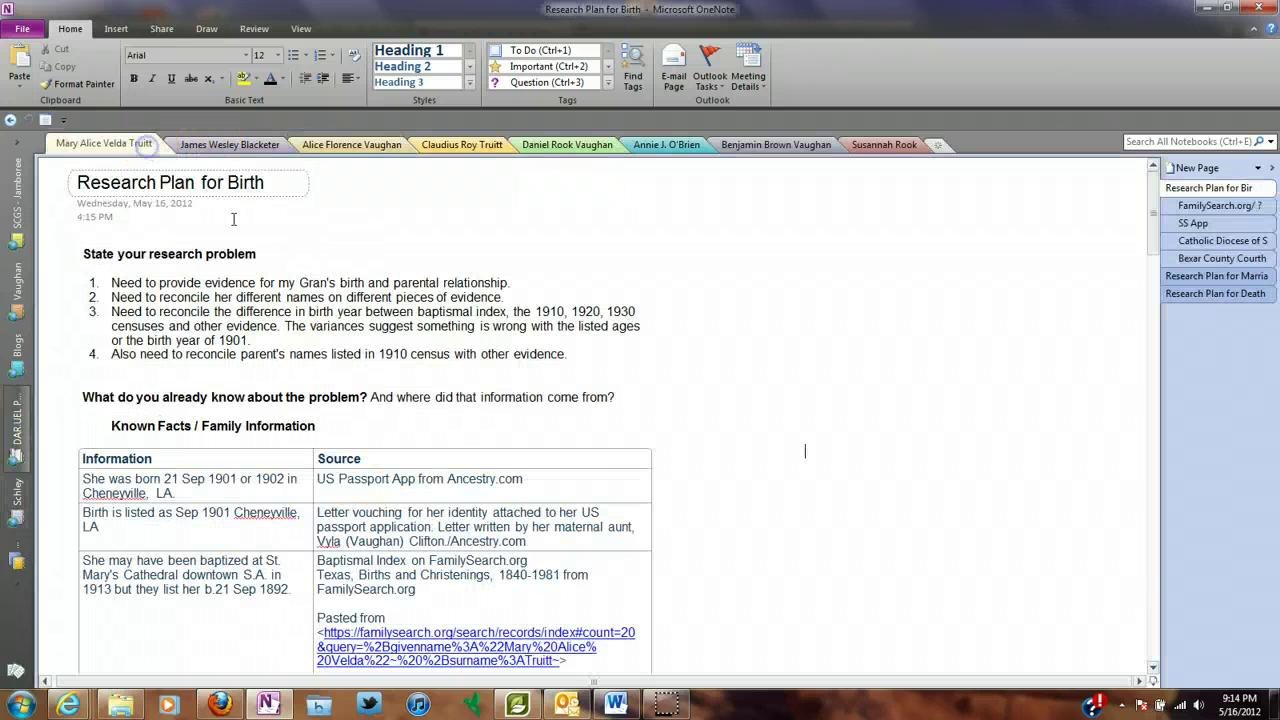
scroll(647, 443, "down", 5)
scroll(647, 443, "down", 15)
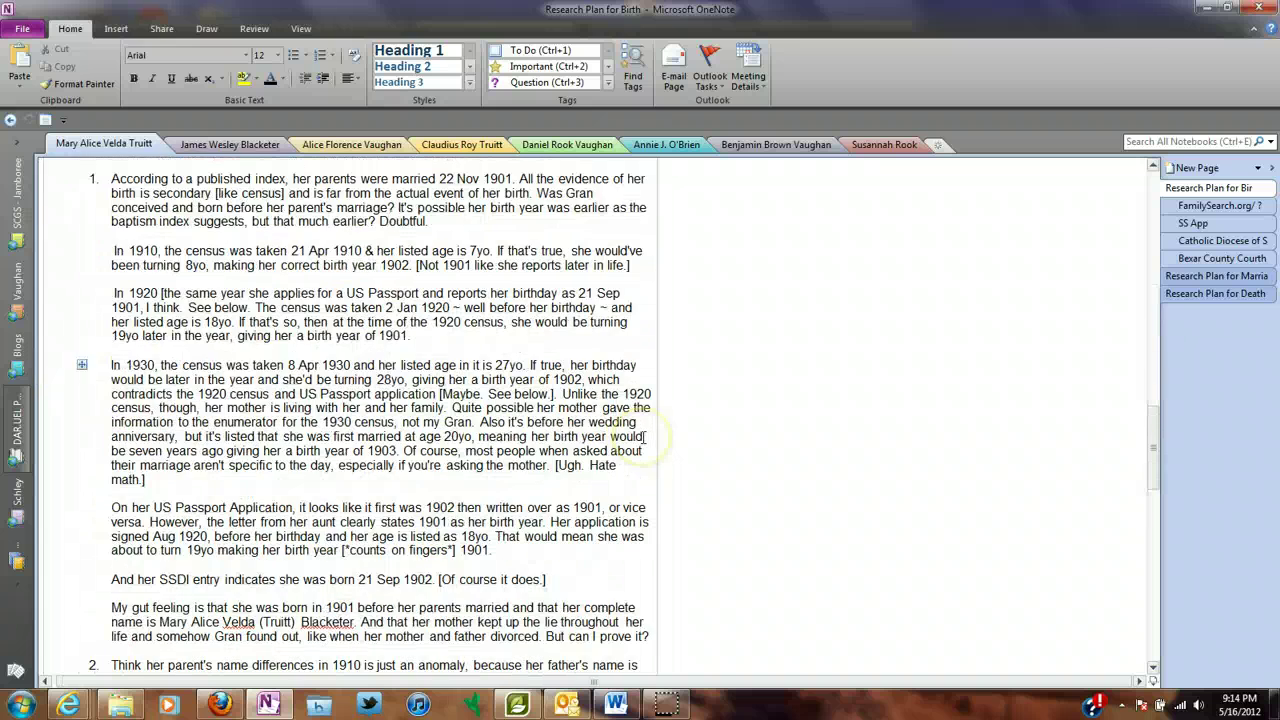
scroll(710, 350, "up", 2)
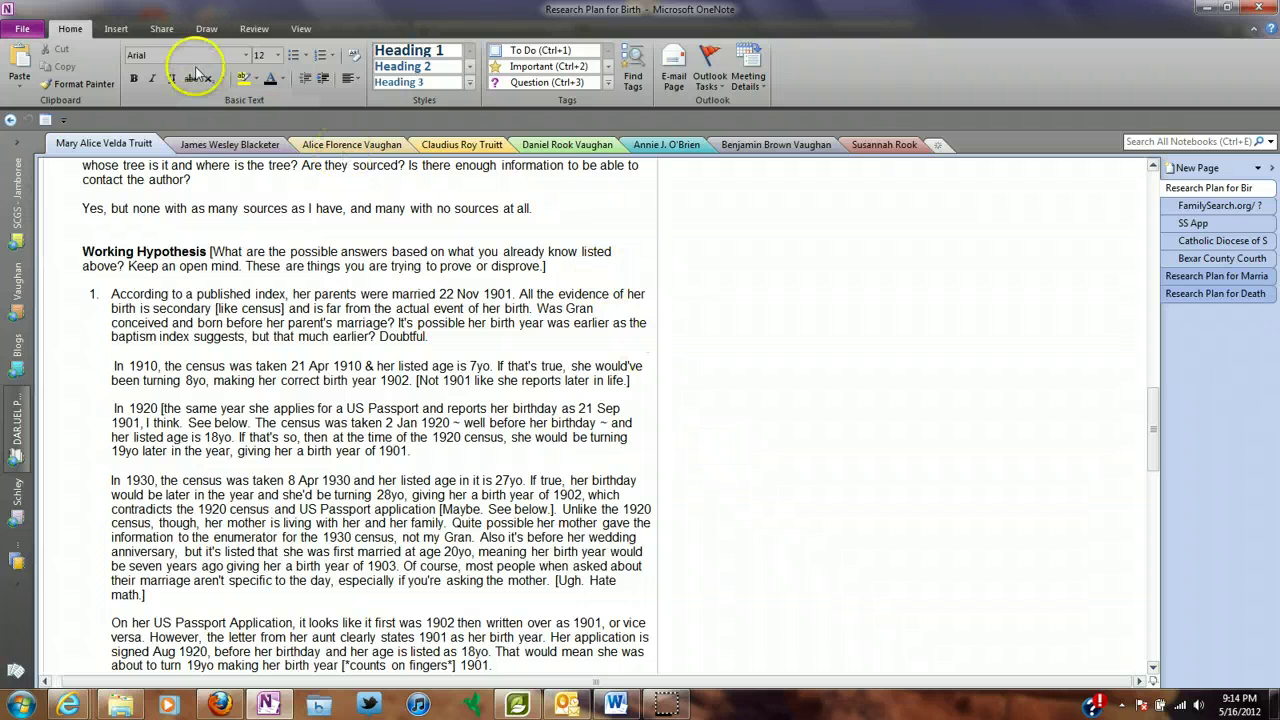
left_click(116, 29)
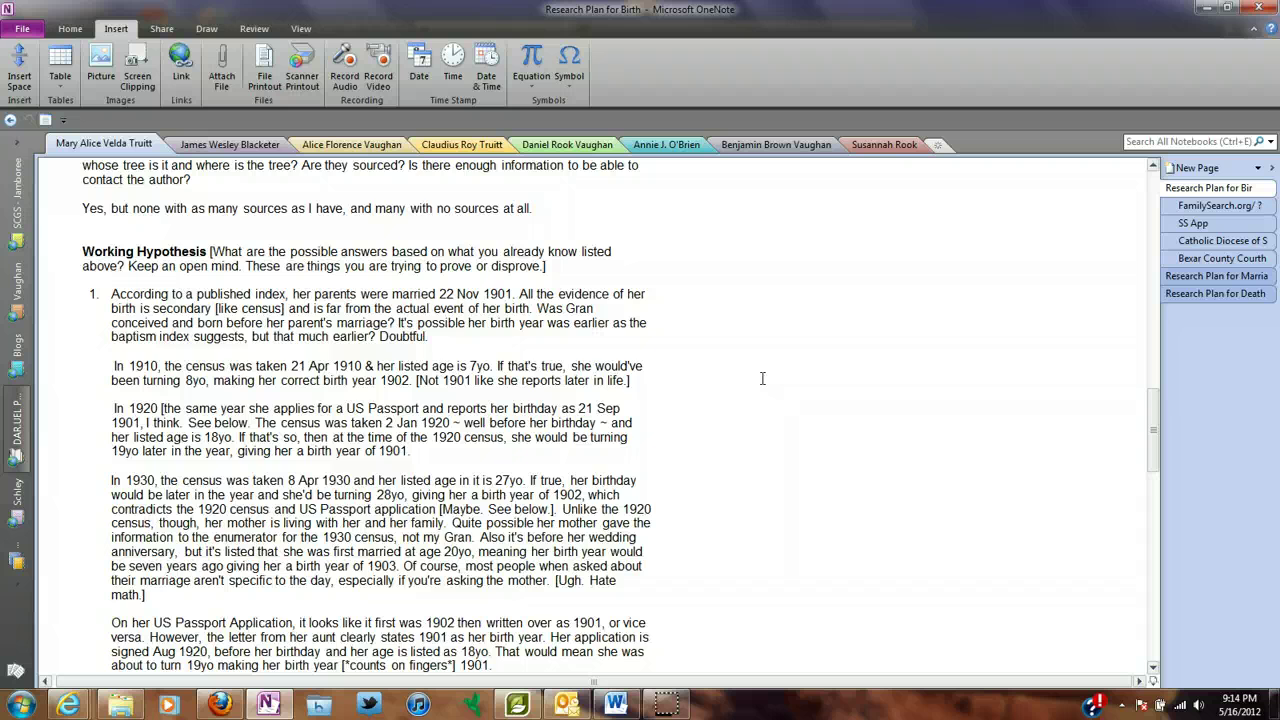
scroll(762, 378, "down", 4)
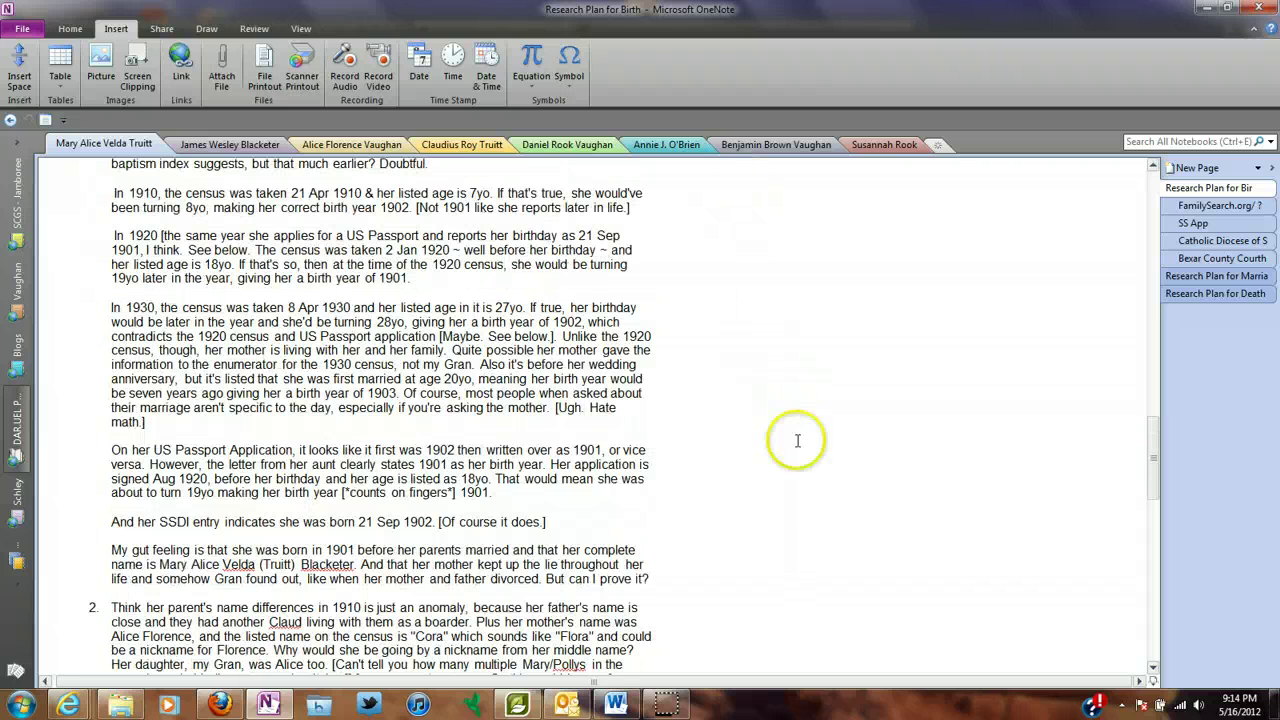
scroll(690, 365, "up", 9)
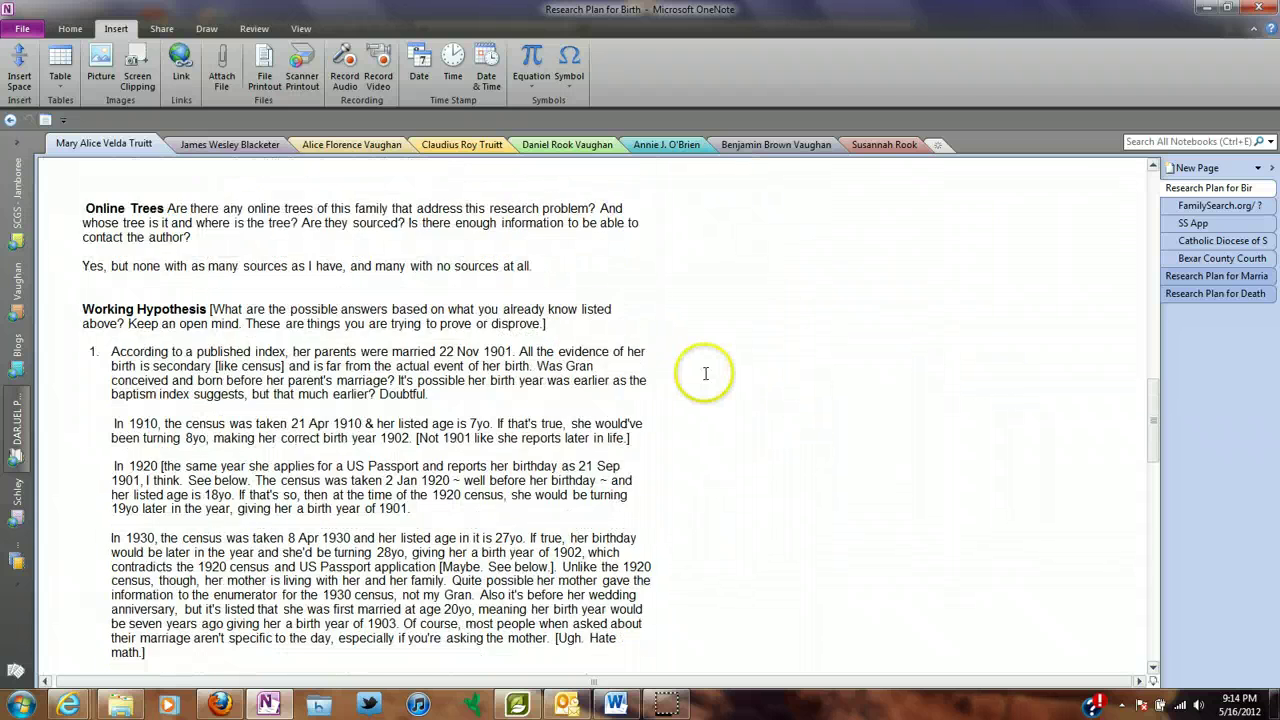
scroll(686, 391, "up", 10)
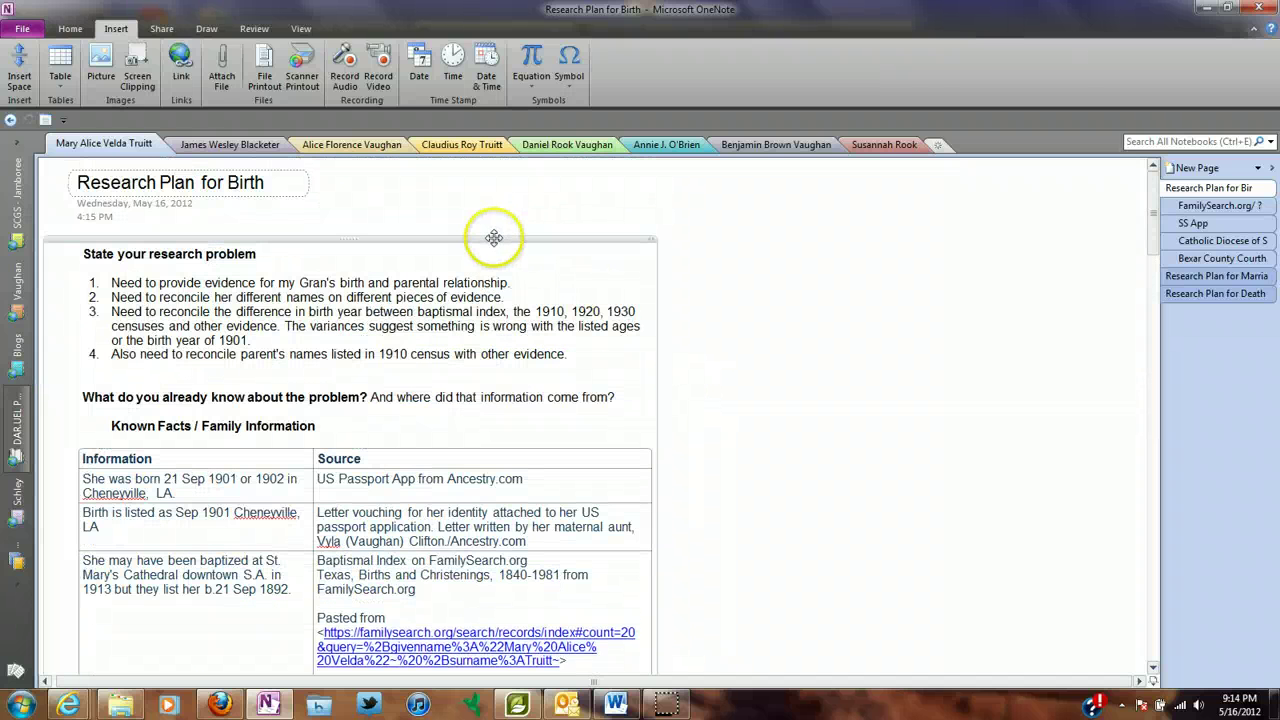
- Move the birth plan's note container to the right, and the e-mail link note on the fifth section's marriage plan down near the final question
left_click_drag(491, 237, 825, 228)
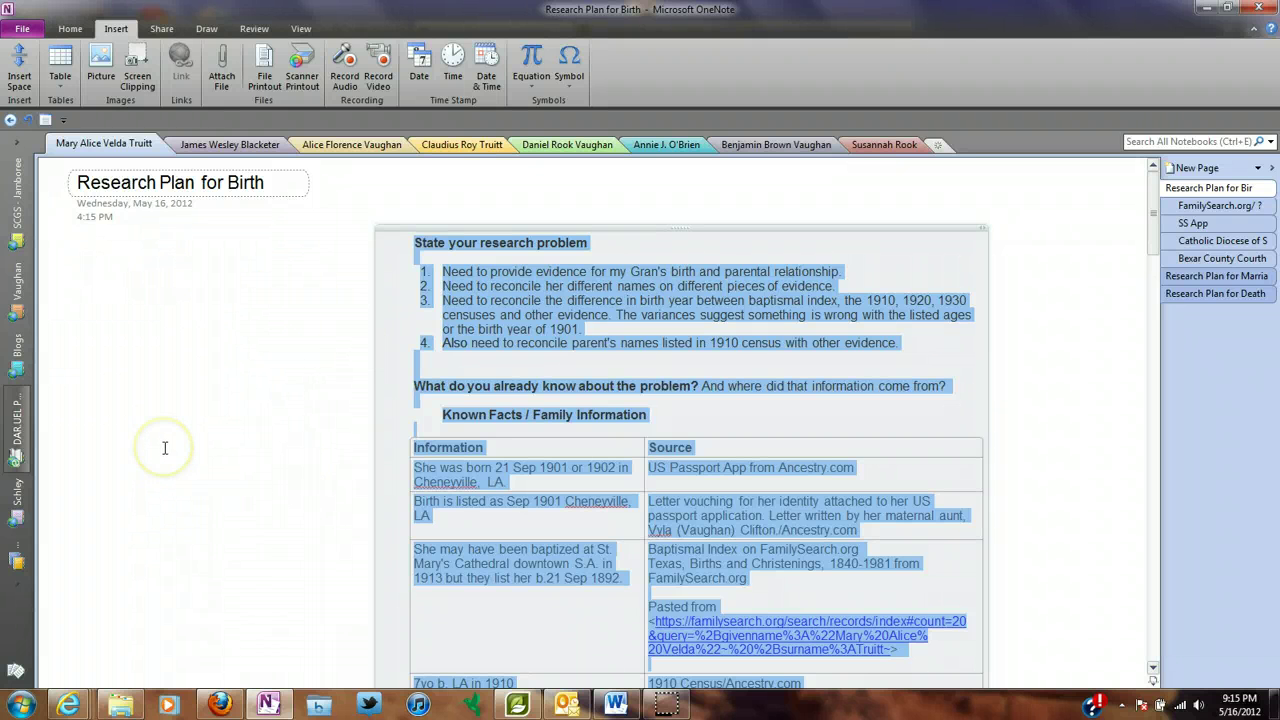
left_click(563, 144)
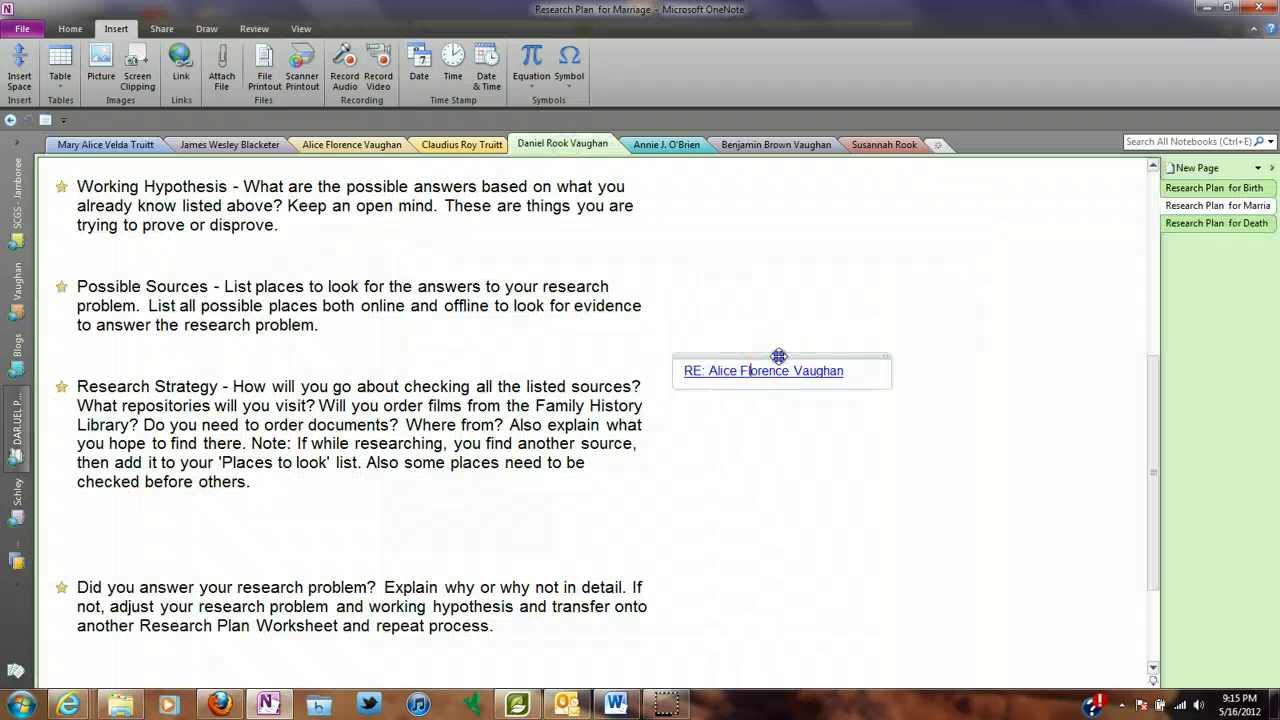
left_click_drag(754, 358, 751, 556)
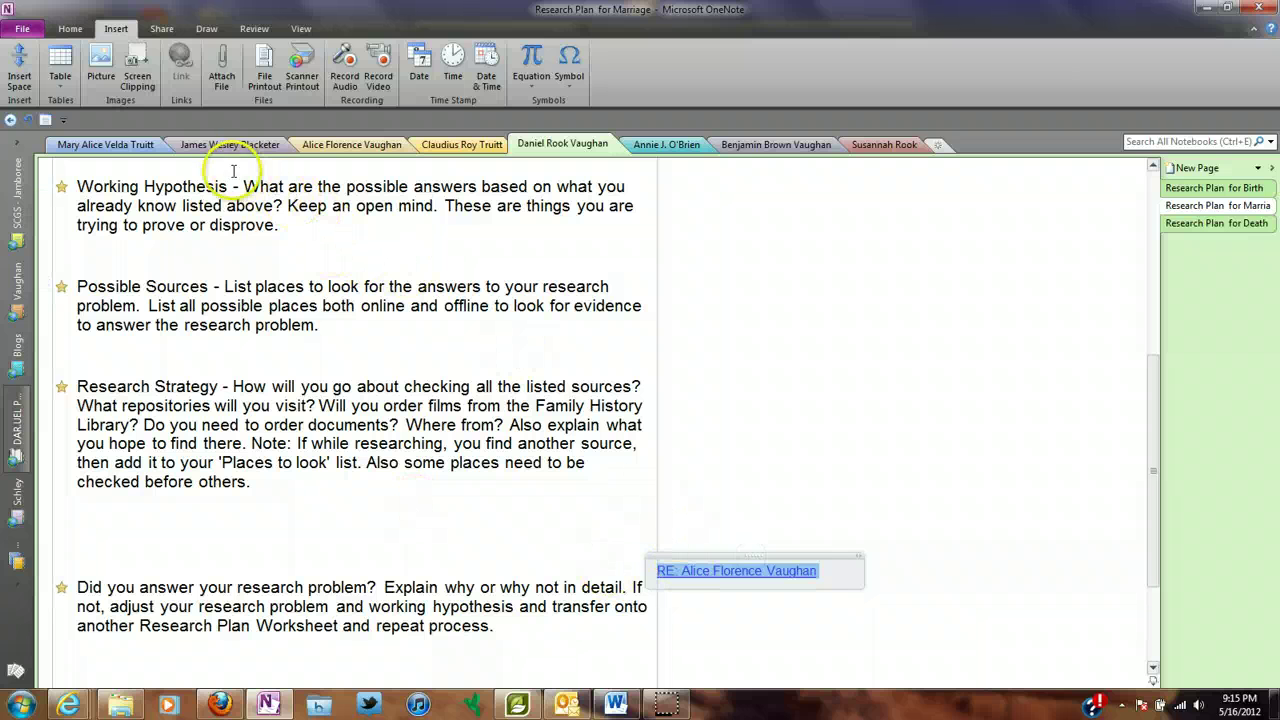
- Return to the first section's birth plan, move its note container back to the page's left side and deselect it
left_click(132, 147)
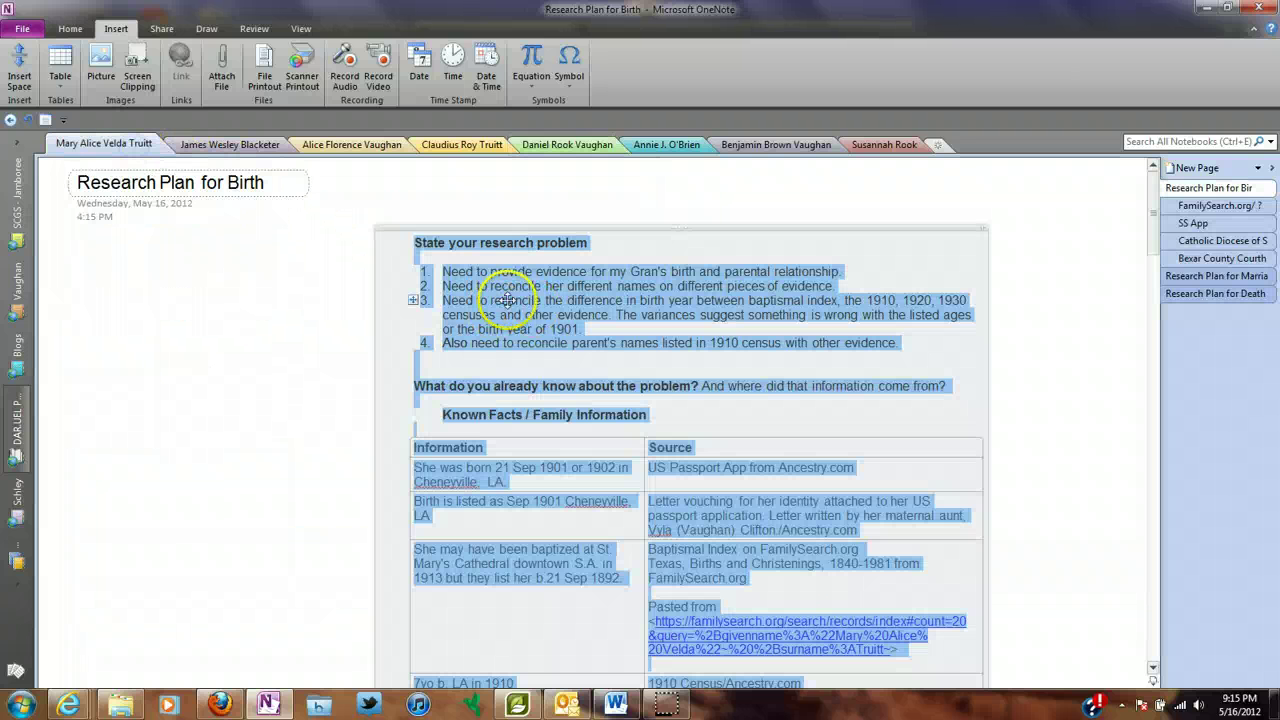
left_click_drag(510, 230, 205, 237)
scroll(849, 503, "down", 5)
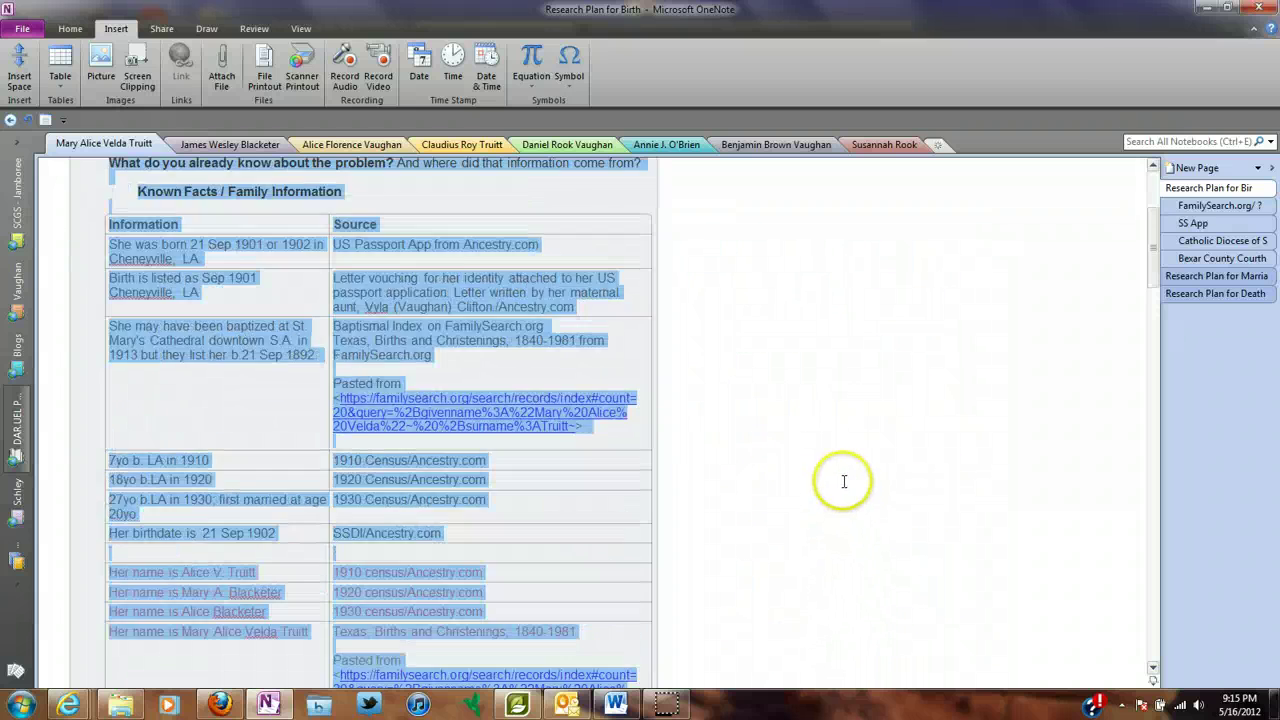
left_click(843, 480)
- View the birth plan's known facts table and the list of notebooks and sections offered by the notebook search
scroll(843, 480, "down", 3)
scroll(843, 481, "down", 1)
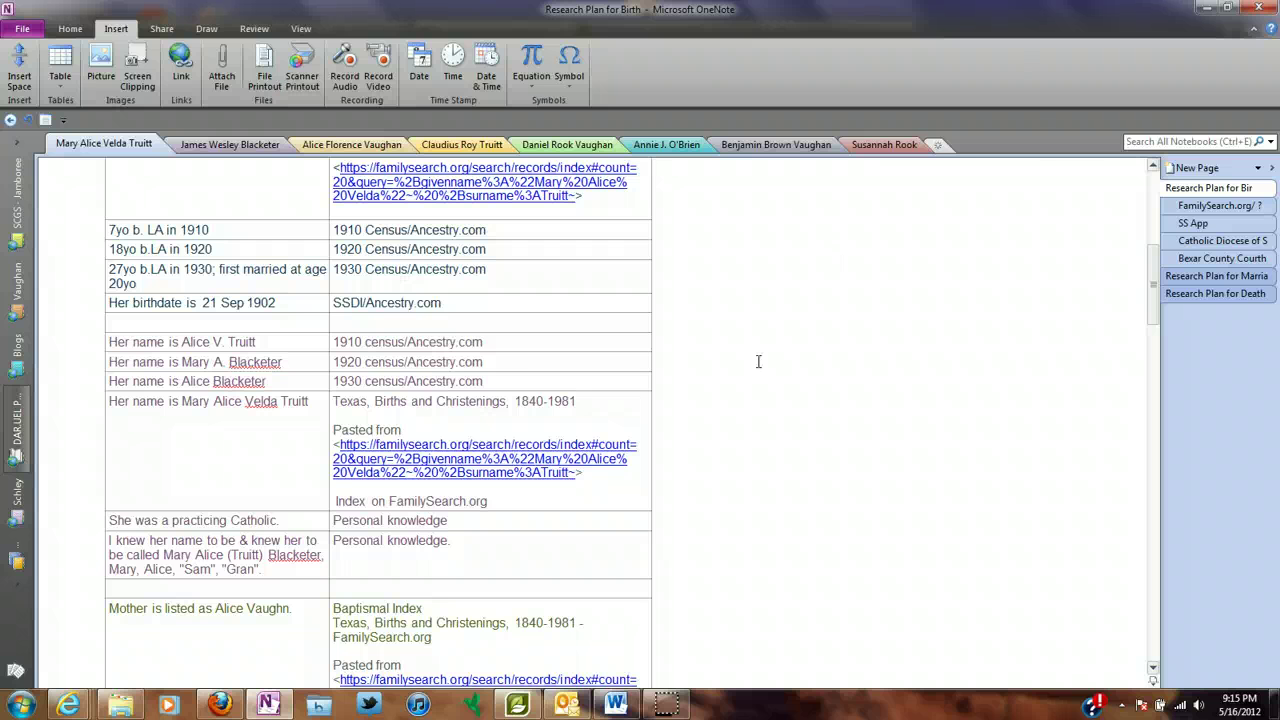
left_click(1140, 143)
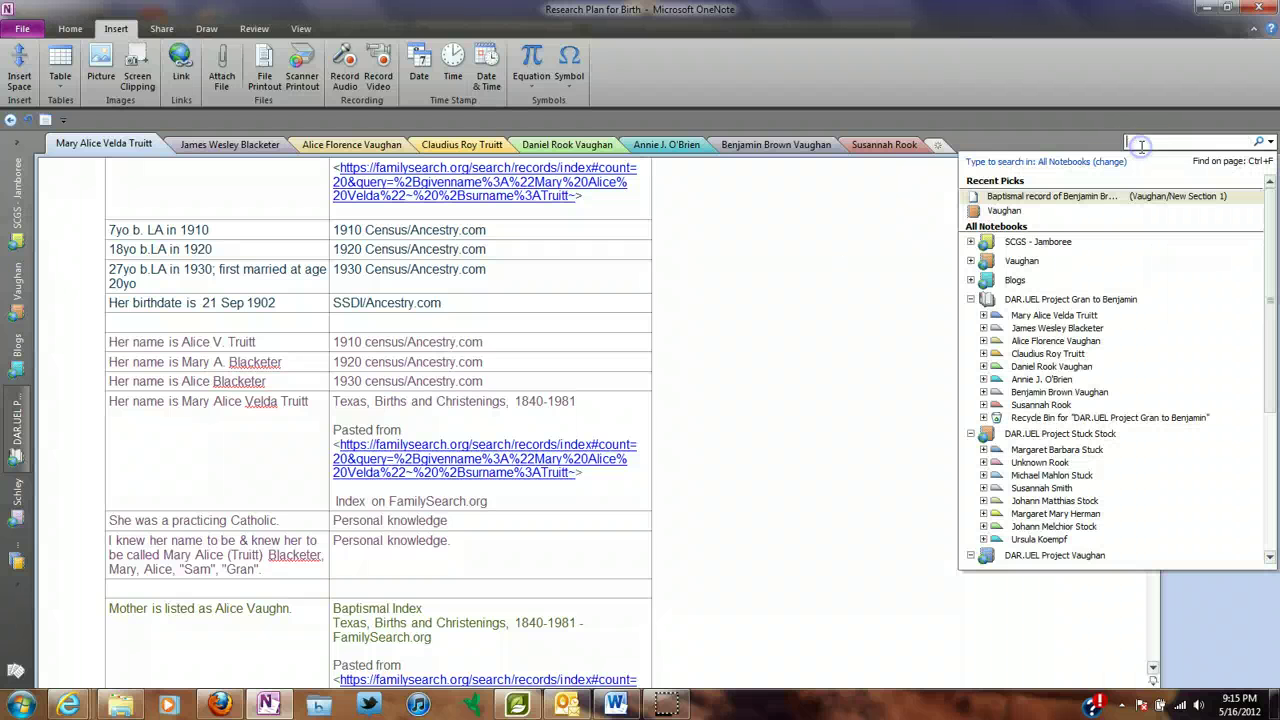
left_click(748, 521)
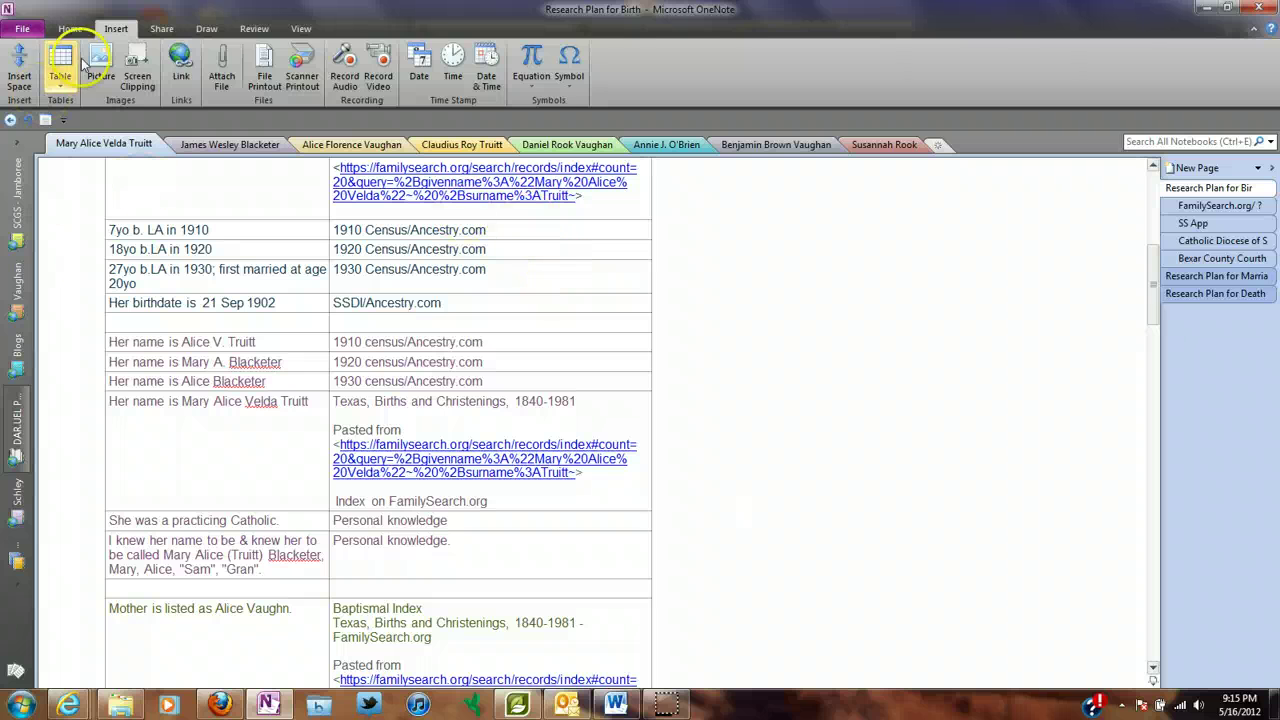
- Examine the available note tags and the notebook's tags summary with its grouping and summary page options, and close the summary
left_click(69, 30)
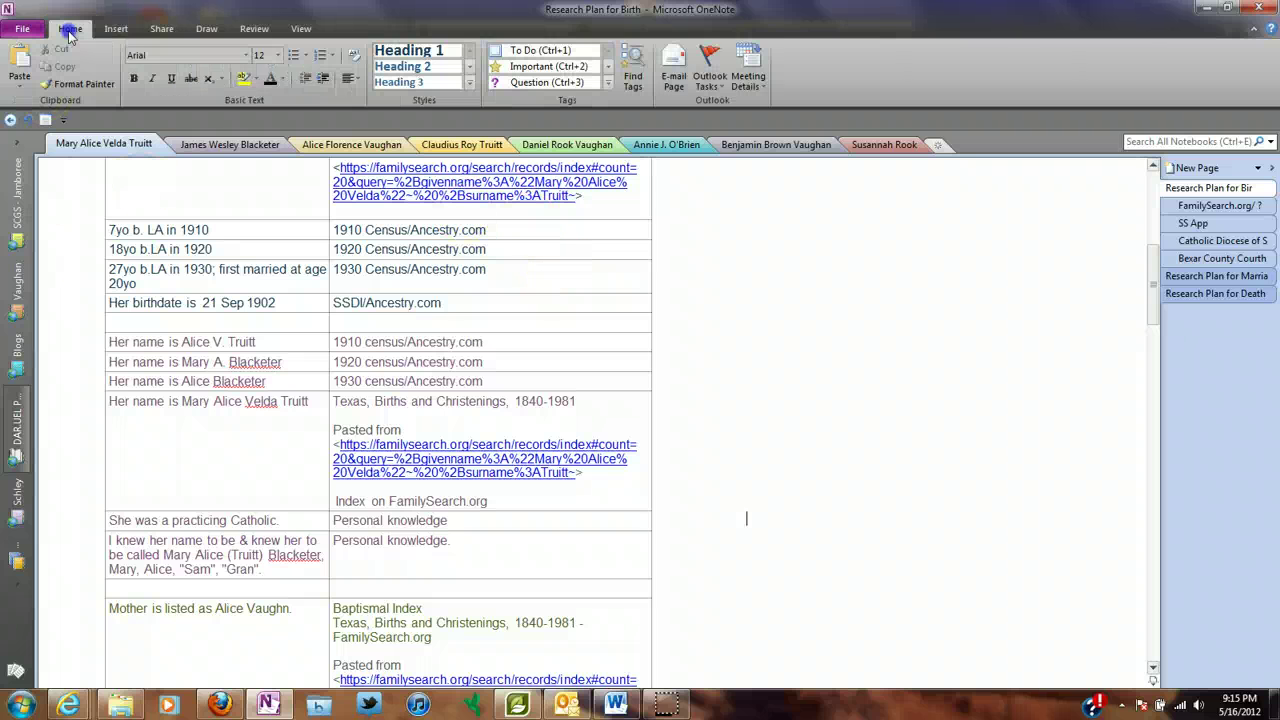
left_click(608, 84)
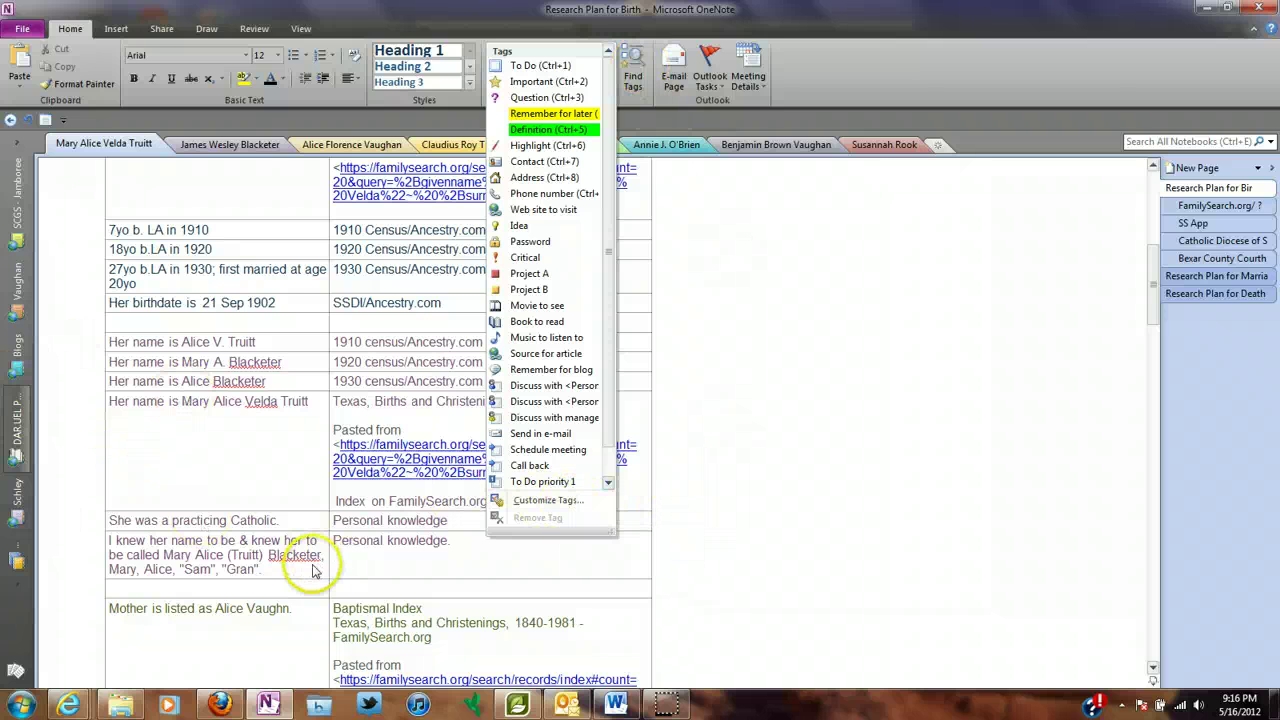
left_click(634, 70)
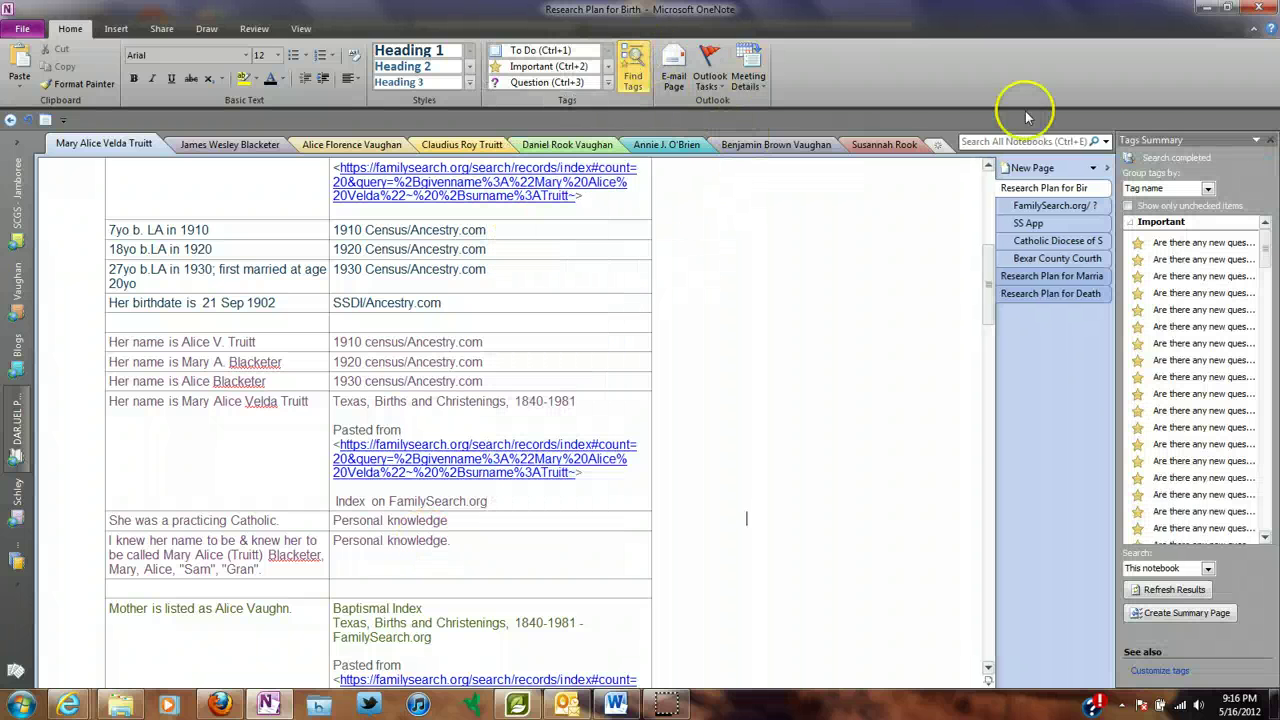
left_click(1207, 189)
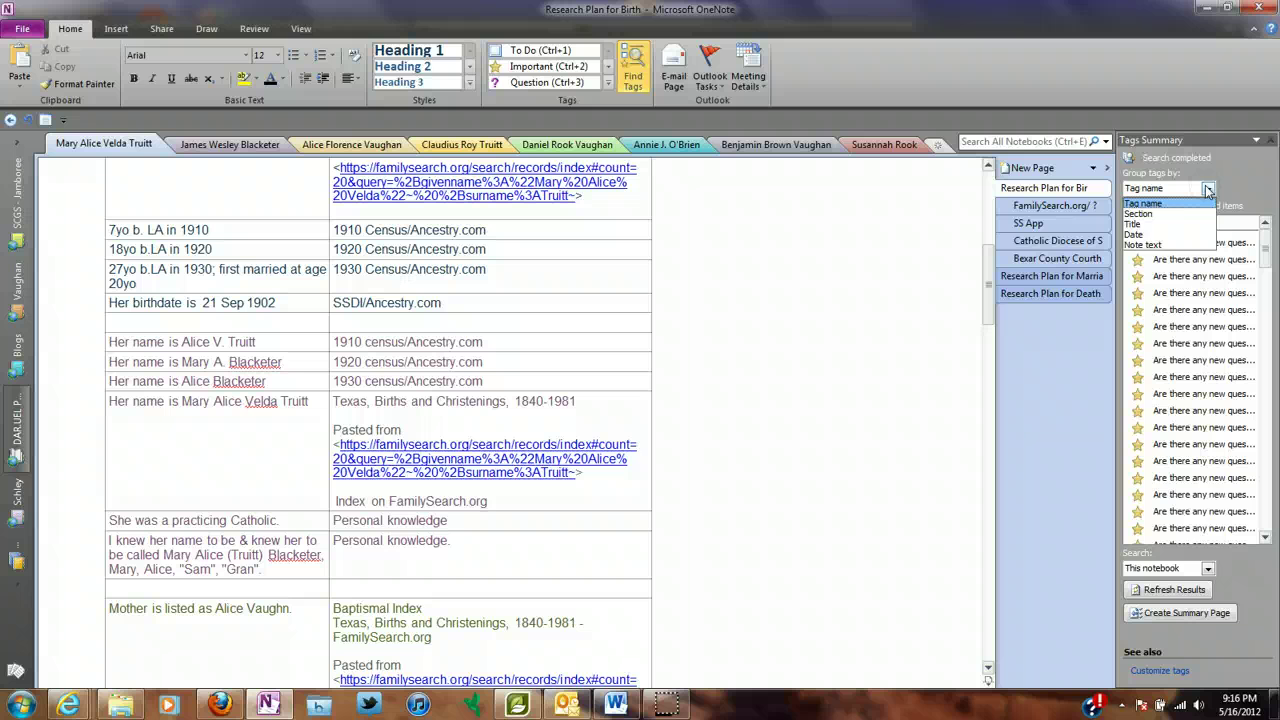
left_click(1207, 189)
left_click(1180, 589)
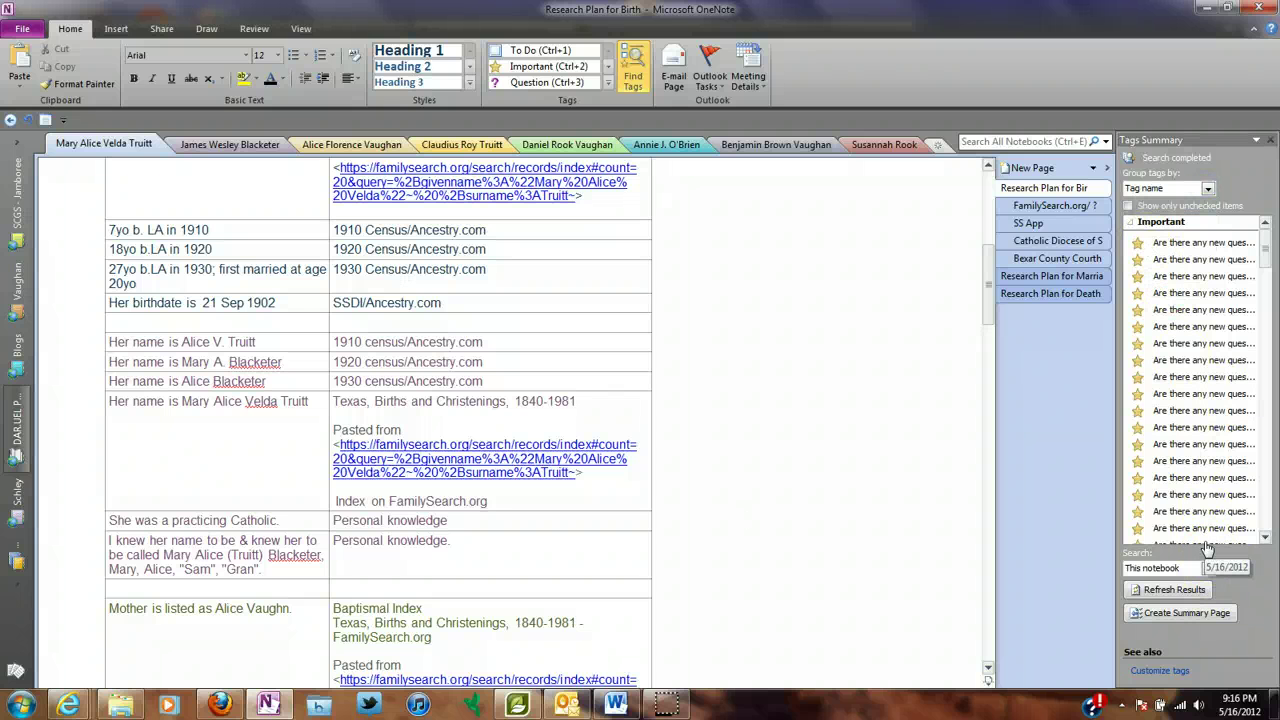
left_click(1185, 612)
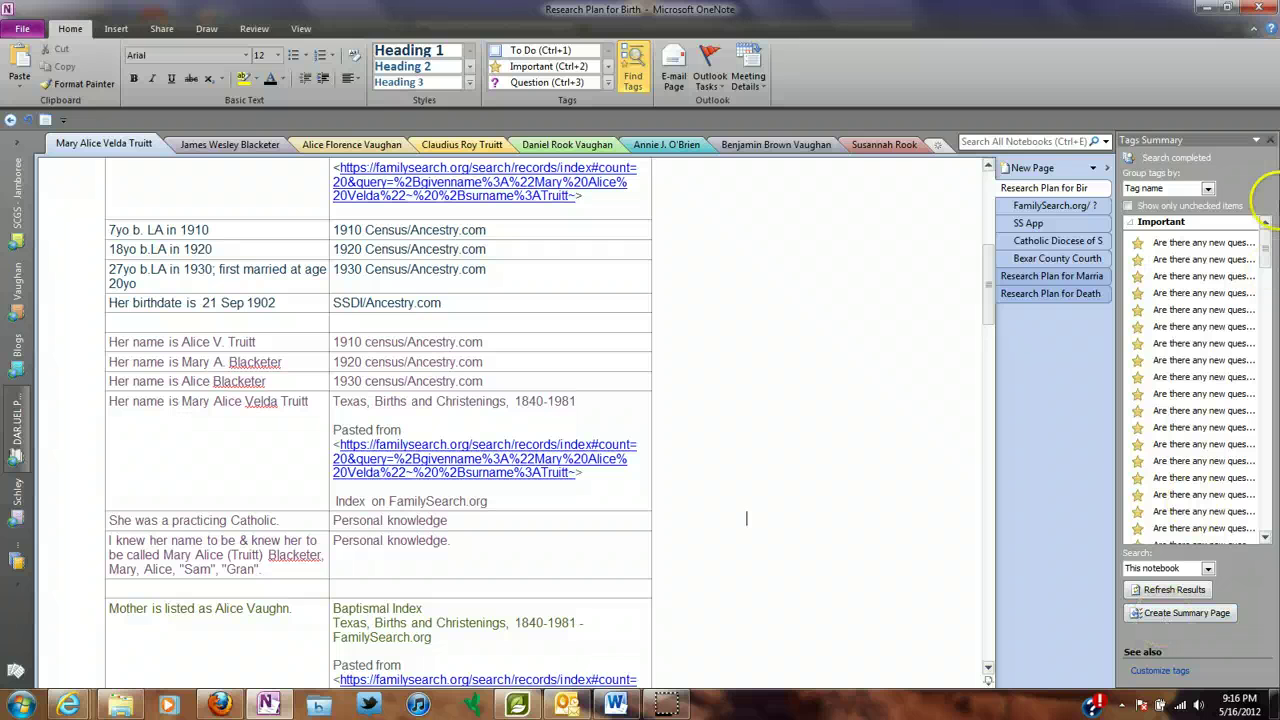
left_click(1270, 141)
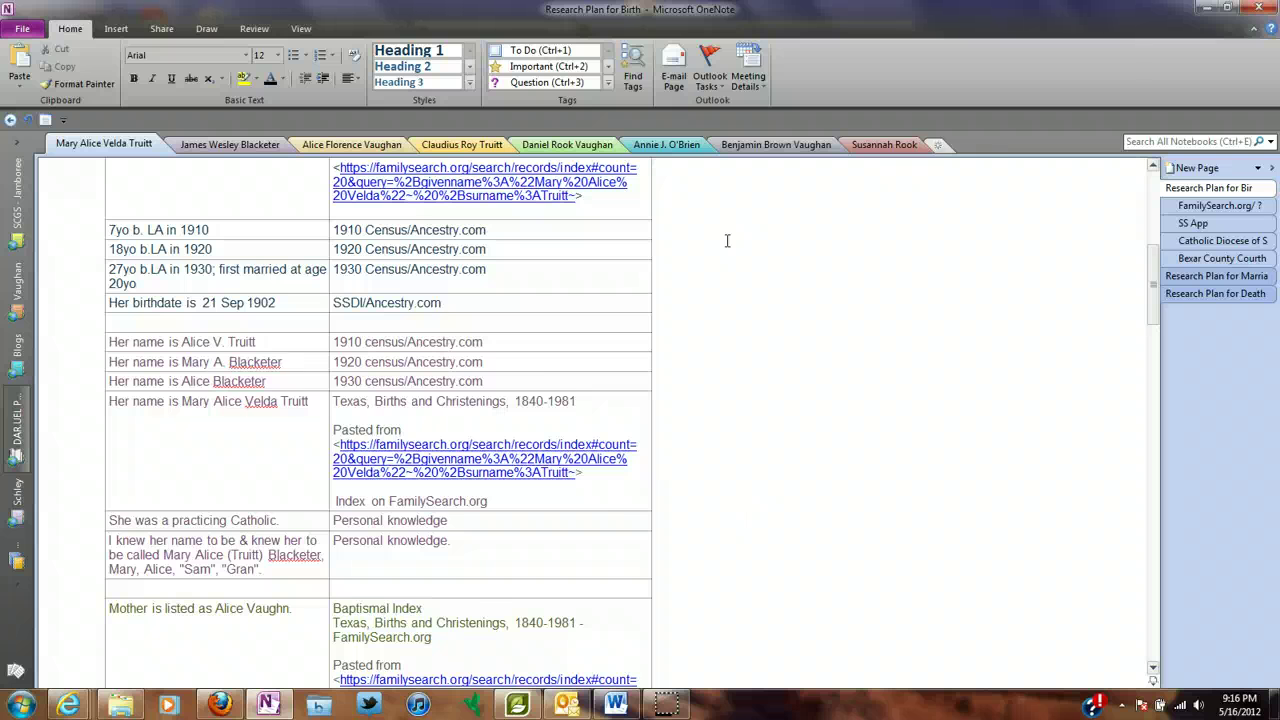
- View the birth plan from its beginning and examine the available options for e-mailing the page and sharing the notebook
scroll(727, 240, "up", 6)
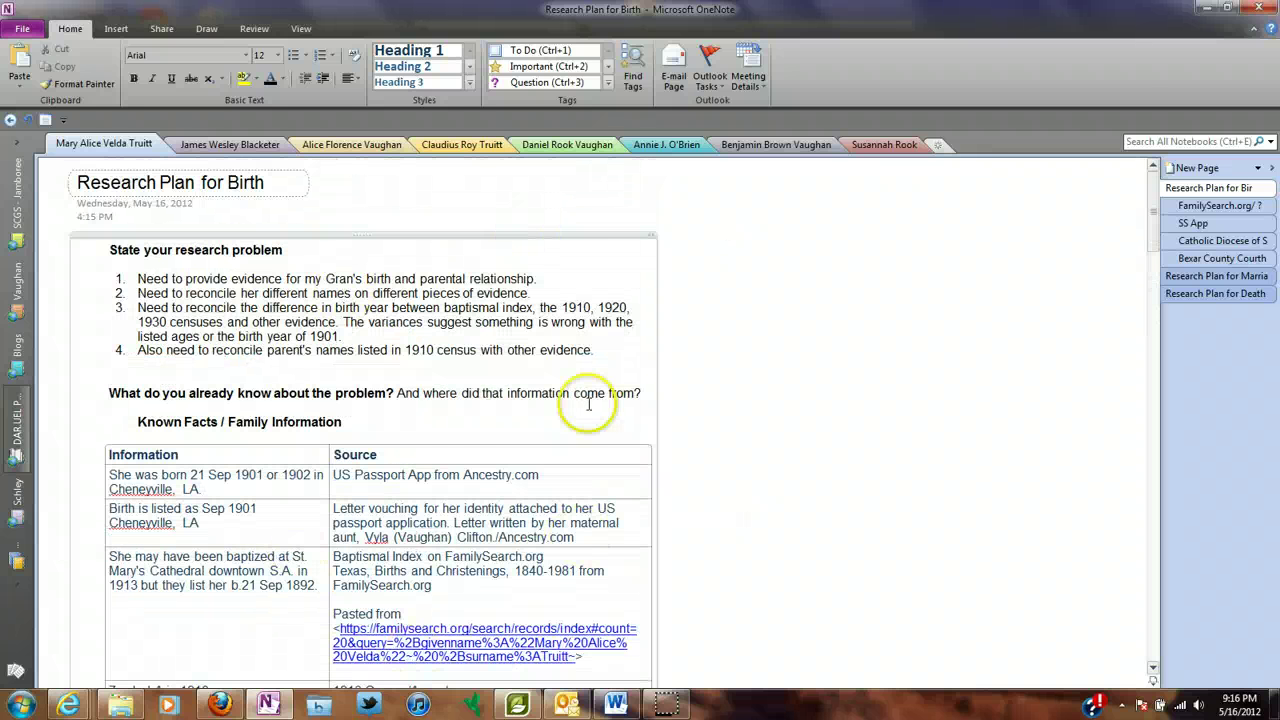
left_click(681, 73)
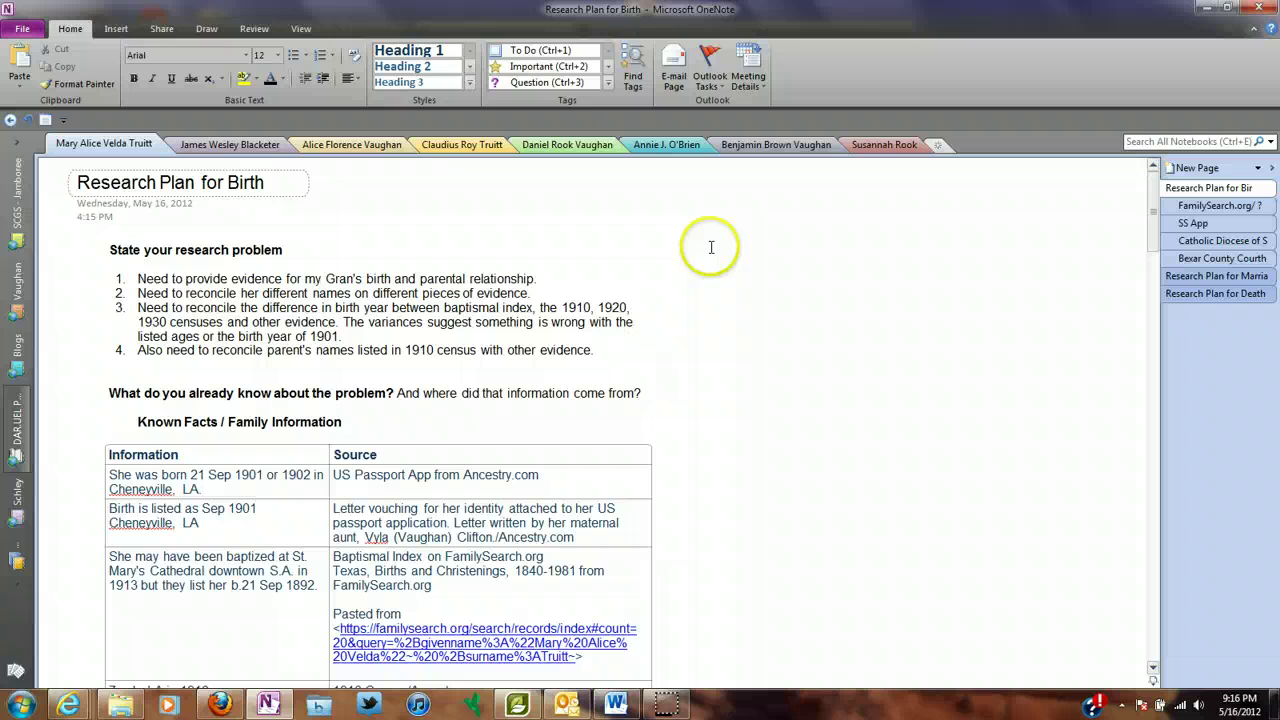
left_click(162, 29)
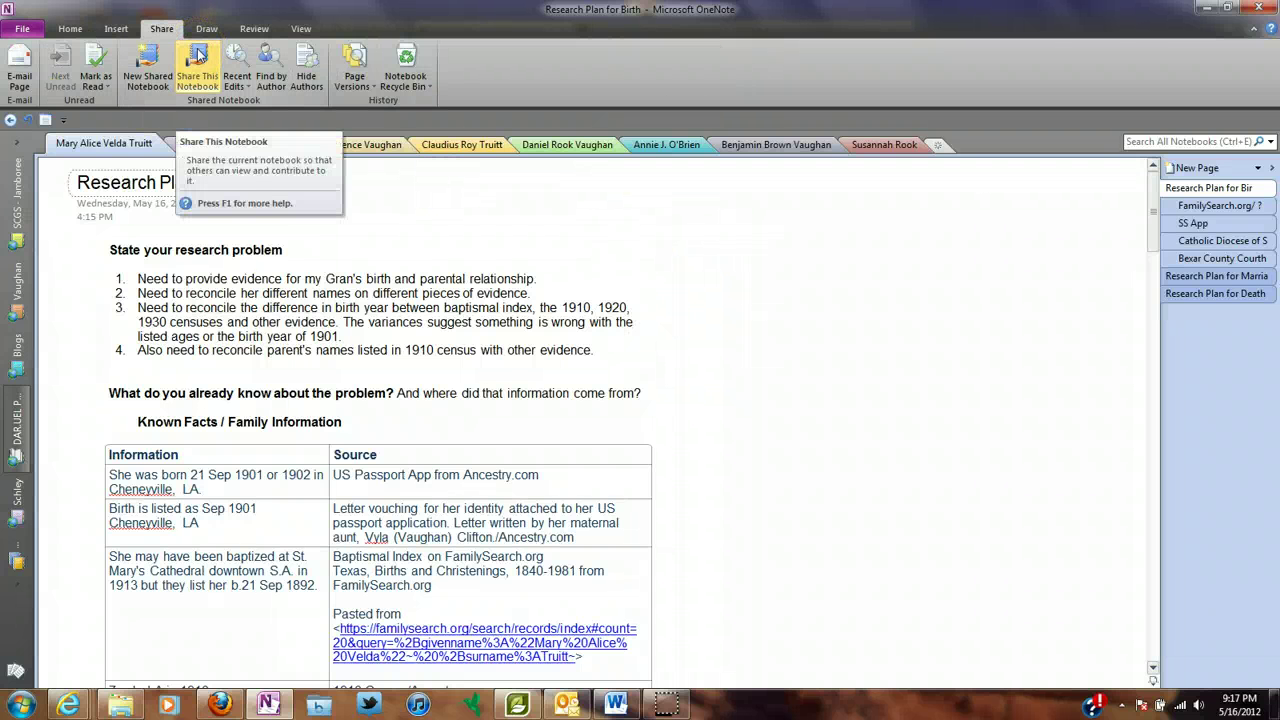
left_click(605, 192)
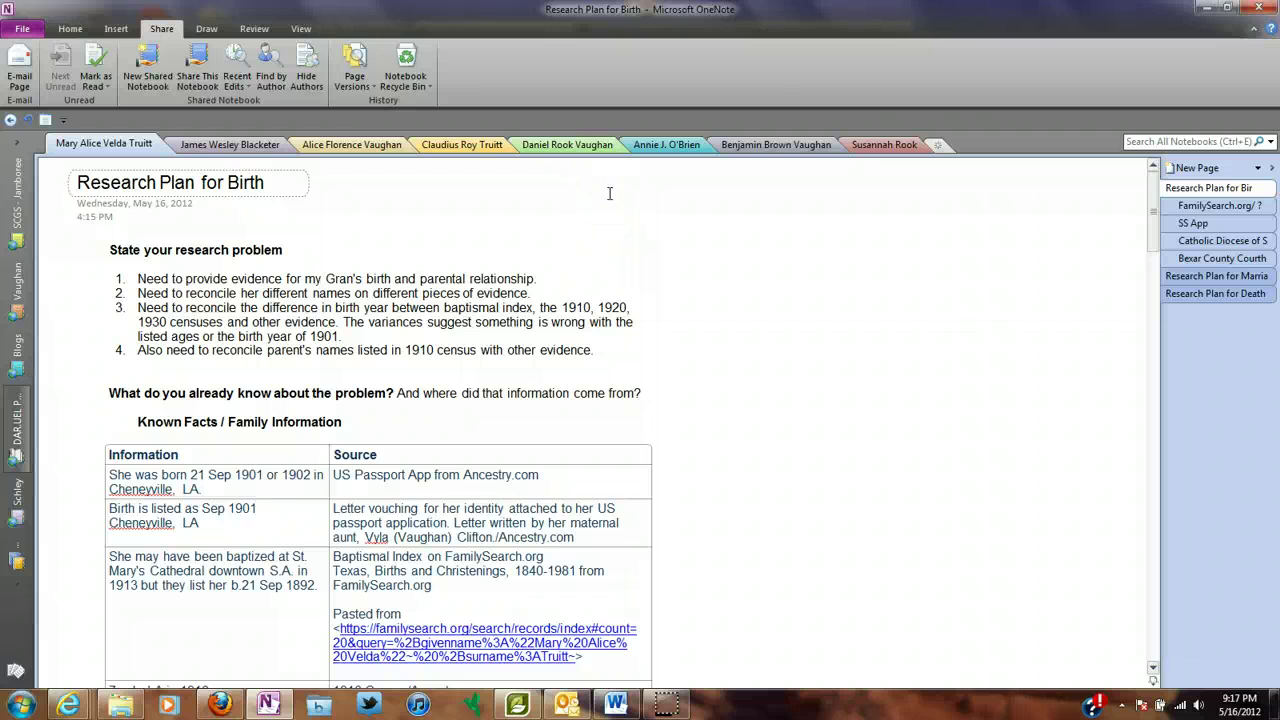
left_click(620, 193)
- Open the notebook's second section and view its section options, including password protection, without applying any
left_click(232, 146)
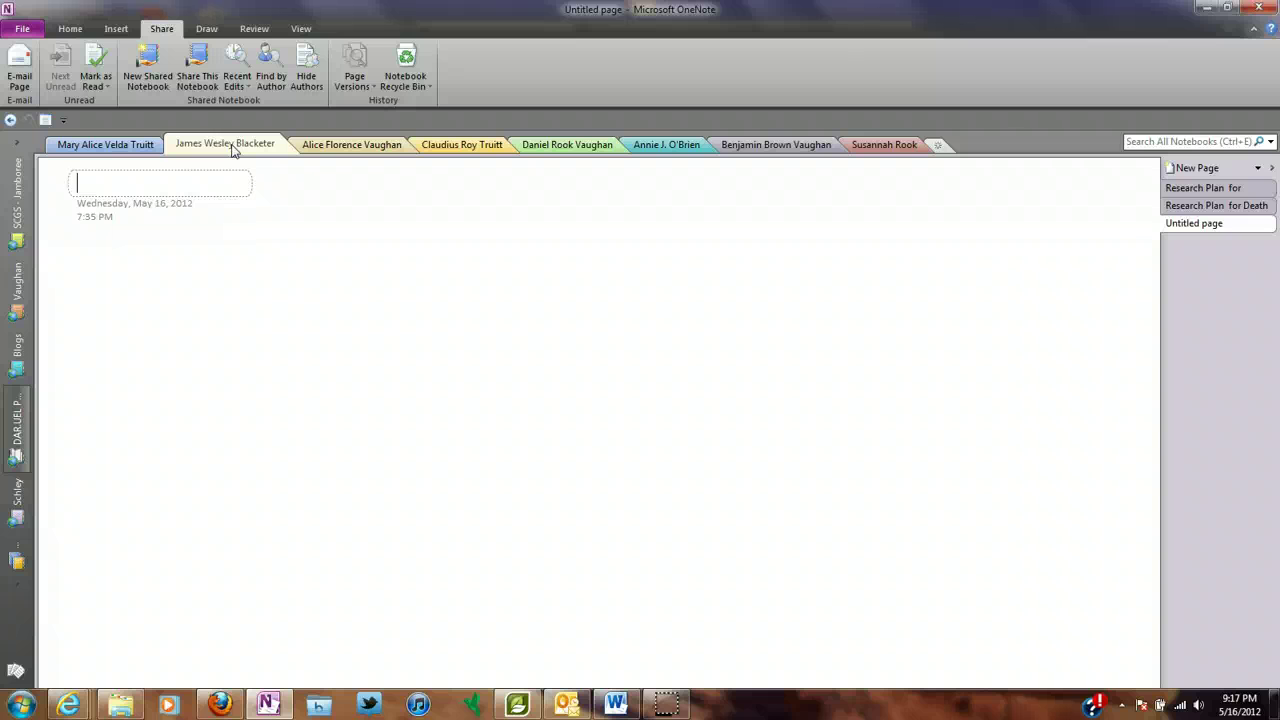
right_click(232, 148)
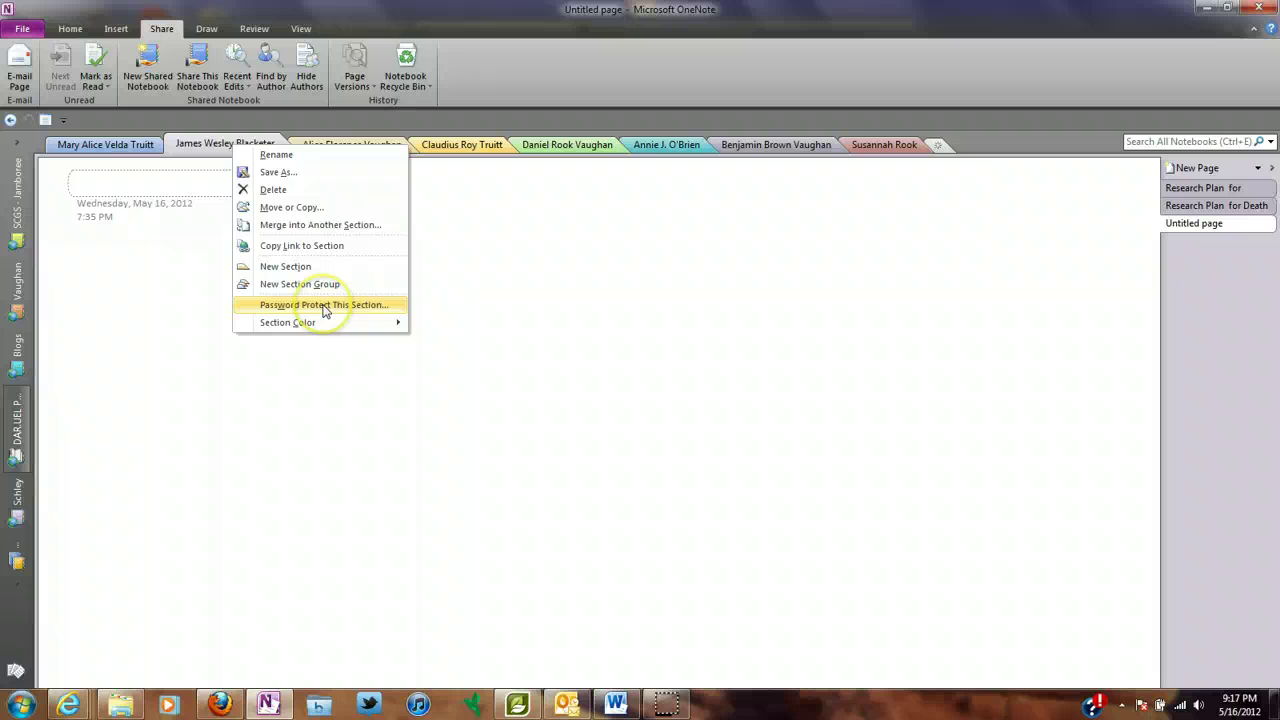
left_click(500, 259)
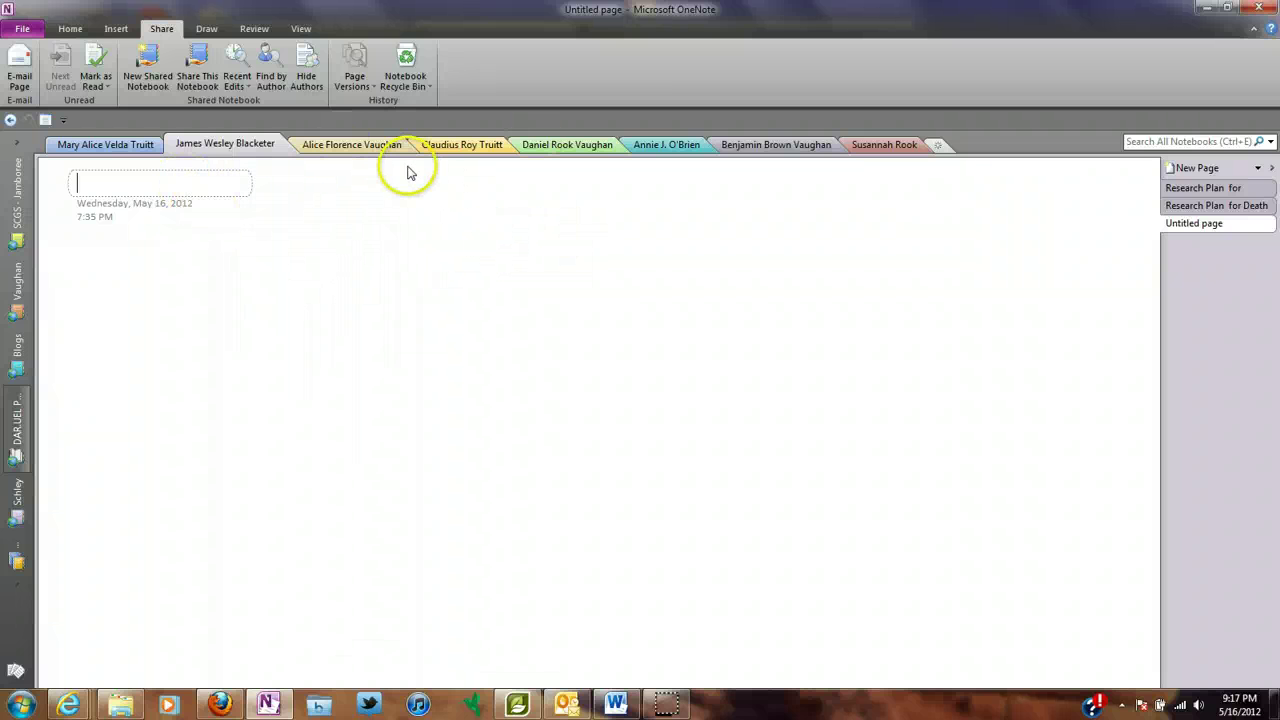